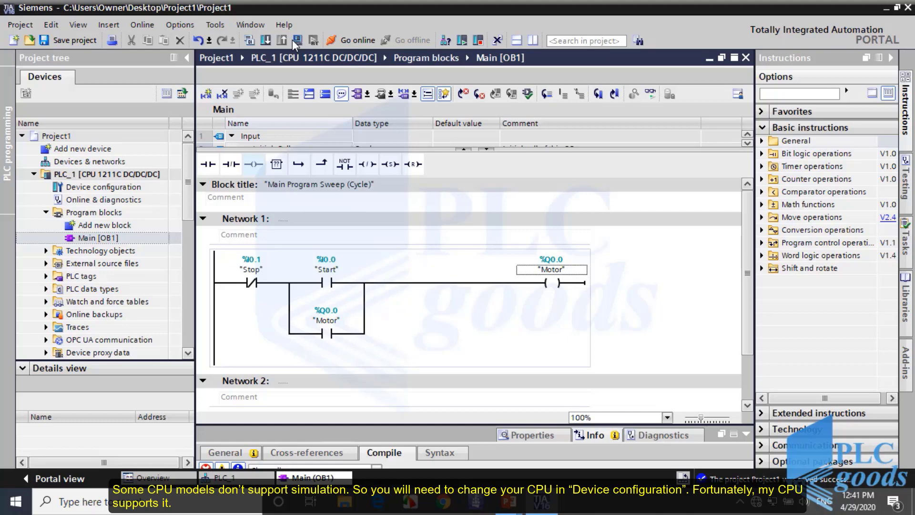
# Start the simulation of PLC_1, enabling simulation support for block compilation and accepting that other online interfaces are disabled.
pyautogui.click(293, 39)
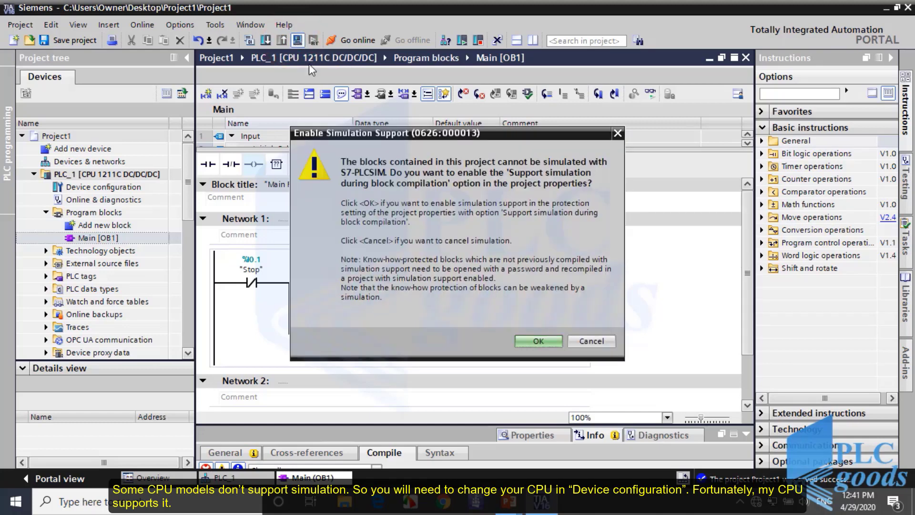
pyautogui.click(544, 341)
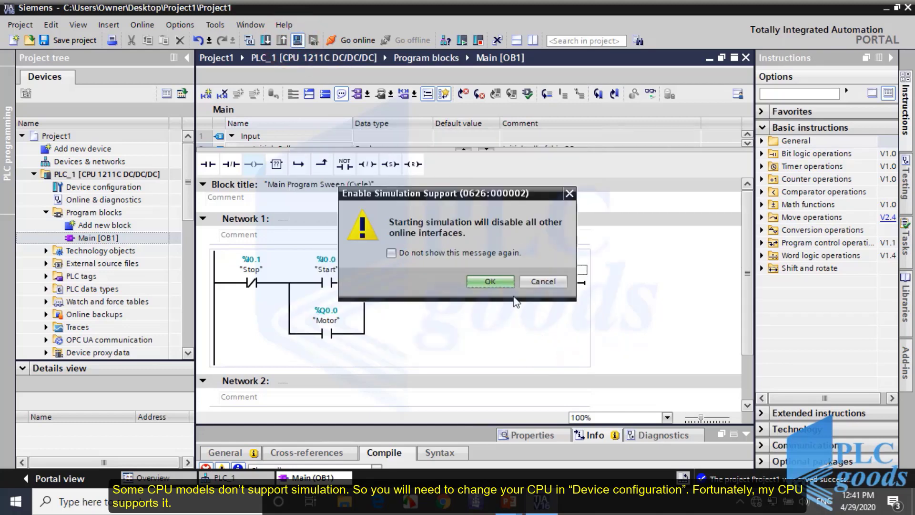
pyautogui.click(498, 281)
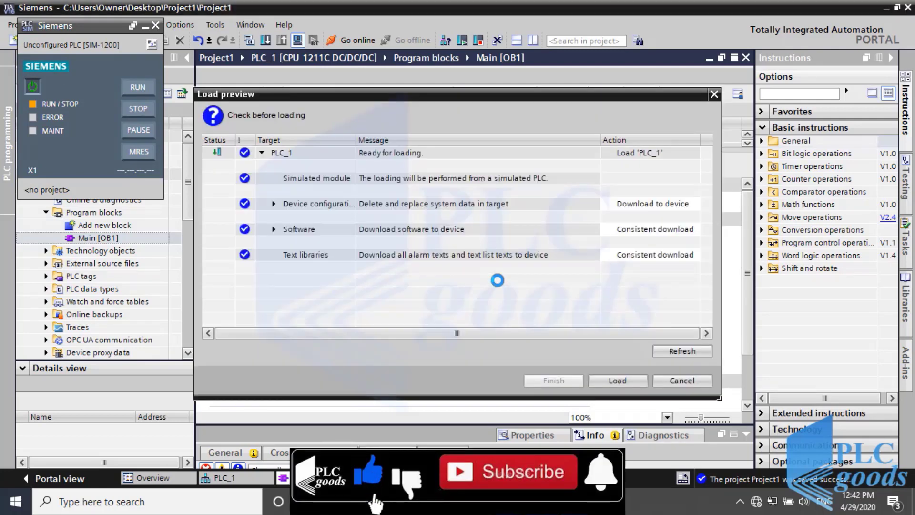
# Load the device configuration and program into the simulated PLC_1 and finish with the module started.
pyautogui.click(618, 380)
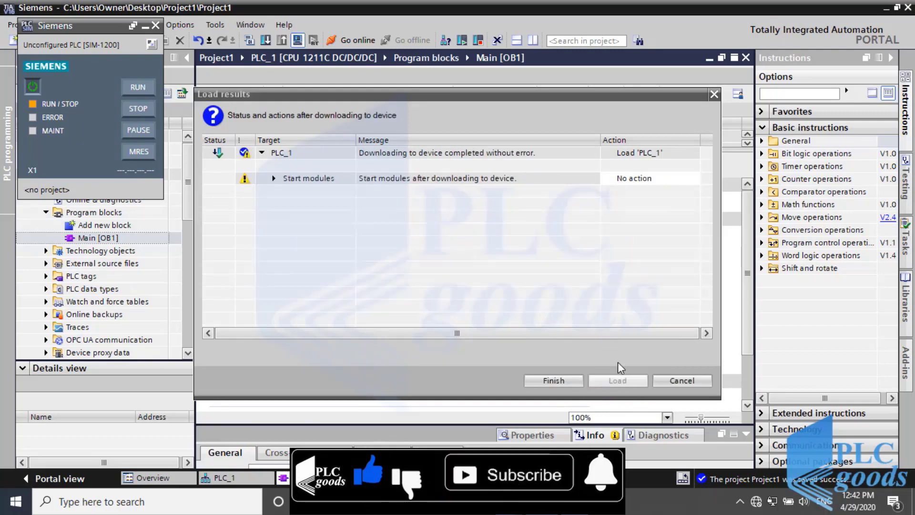
pyautogui.click(693, 179)
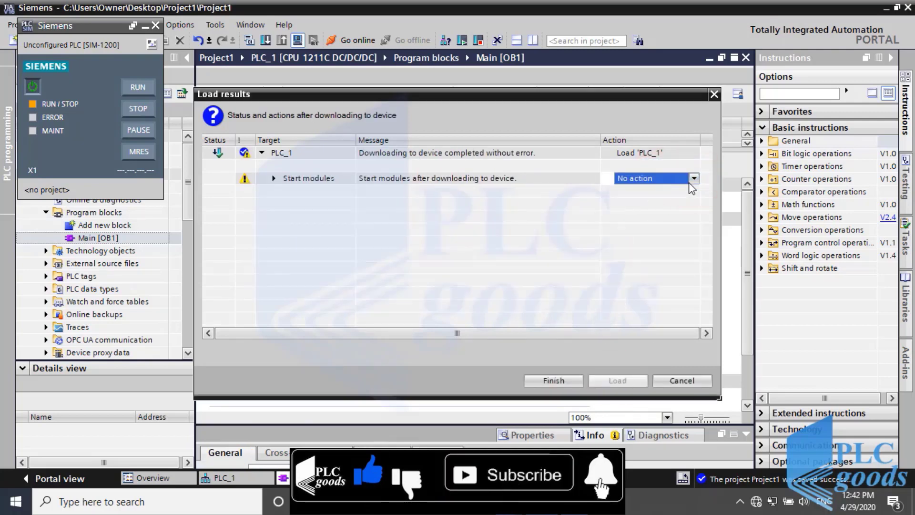
pyautogui.click(692, 180)
pyautogui.click(661, 200)
pyautogui.click(556, 380)
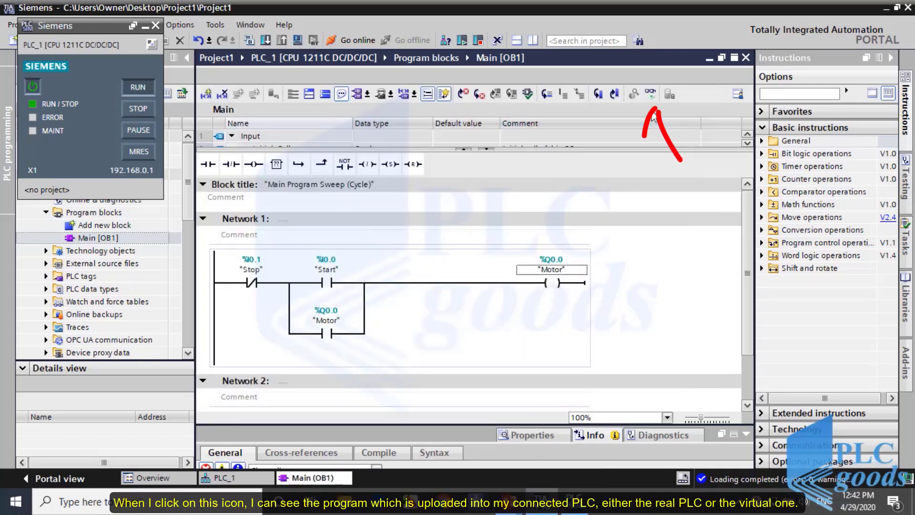
# Turn on live monitoring of the Main [OB1] ladder program.
pyautogui.click(653, 95)
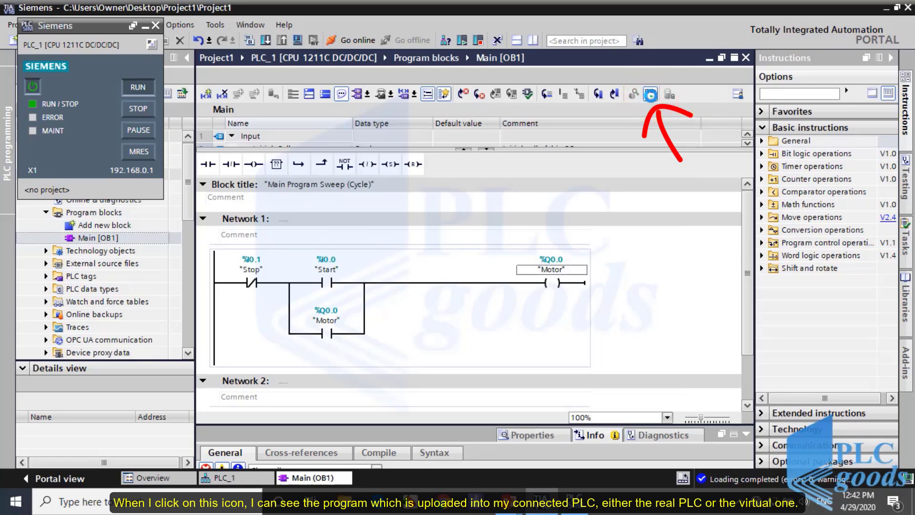
pyautogui.click(651, 94)
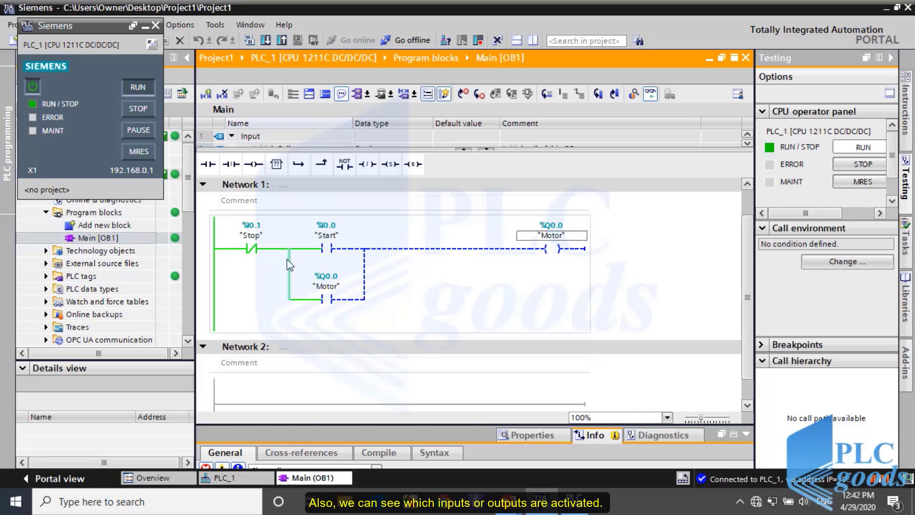
# Open the Force table from PLC_1's watch and force tables.
pyautogui.moveTo(188, 202); pyautogui.dragTo(186, 219)
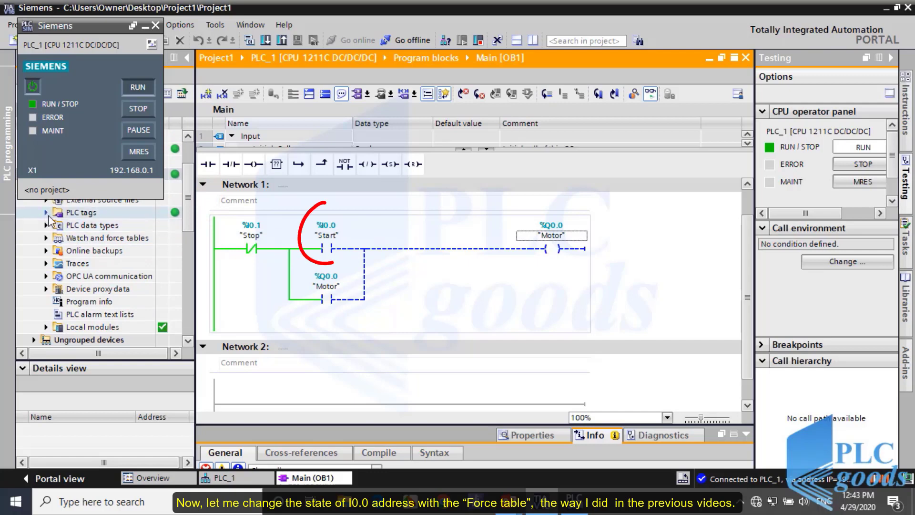
pyautogui.click(48, 239)
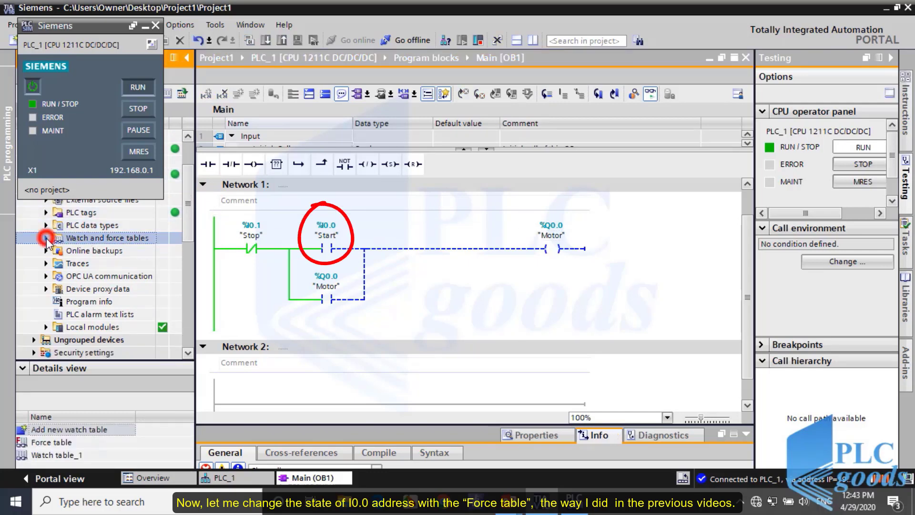
pyautogui.click(46, 238)
pyautogui.doubleClick(91, 263)
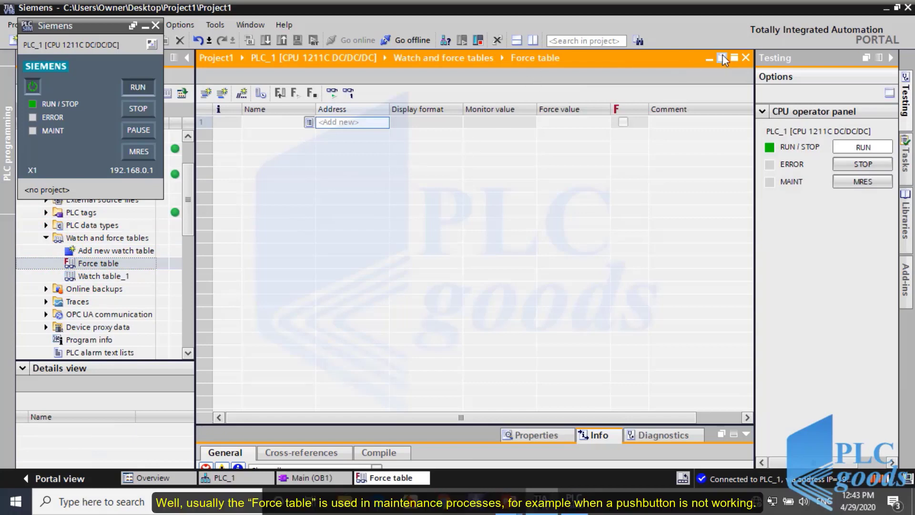
# Detach the Force table into a floating window, placed and resized so that the Network 1 ladder stays visible beneath it.
pyautogui.click(722, 57)
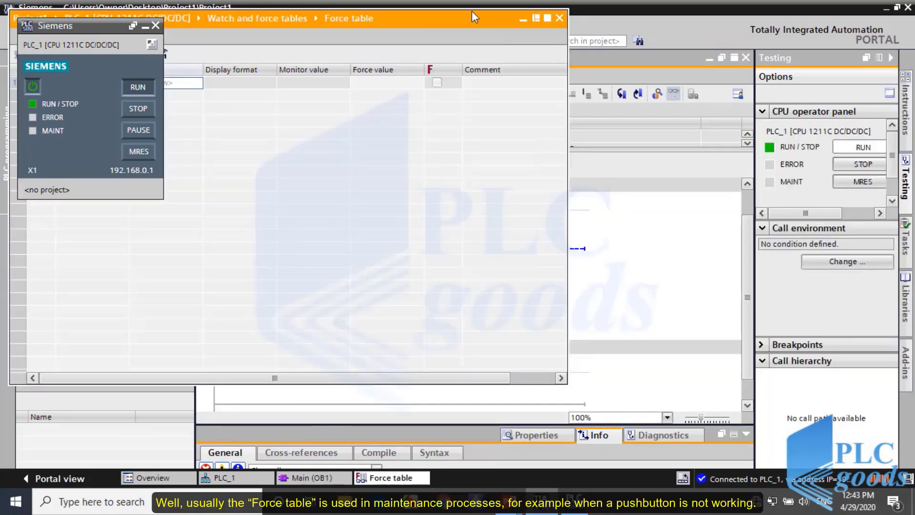
pyautogui.moveTo(472, 12); pyautogui.dragTo(777, 49)
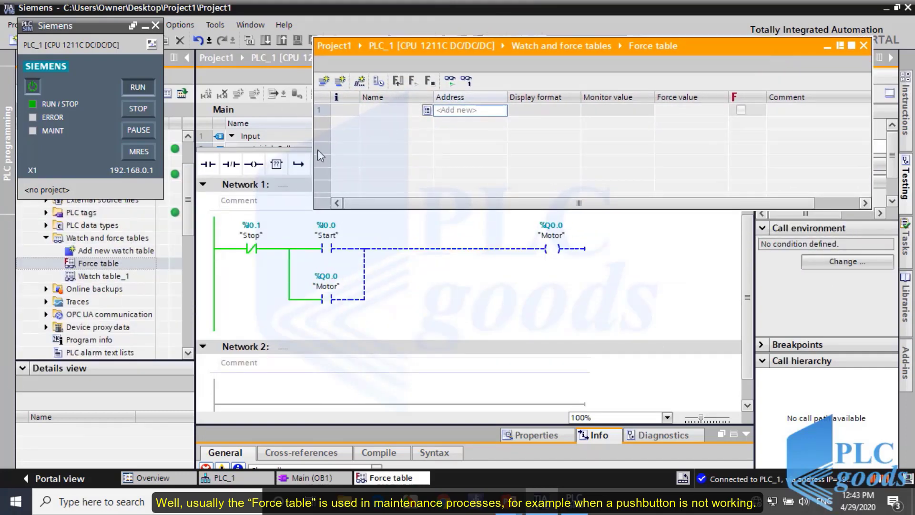
pyautogui.moveTo(312, 147); pyautogui.dragTo(384, 148)
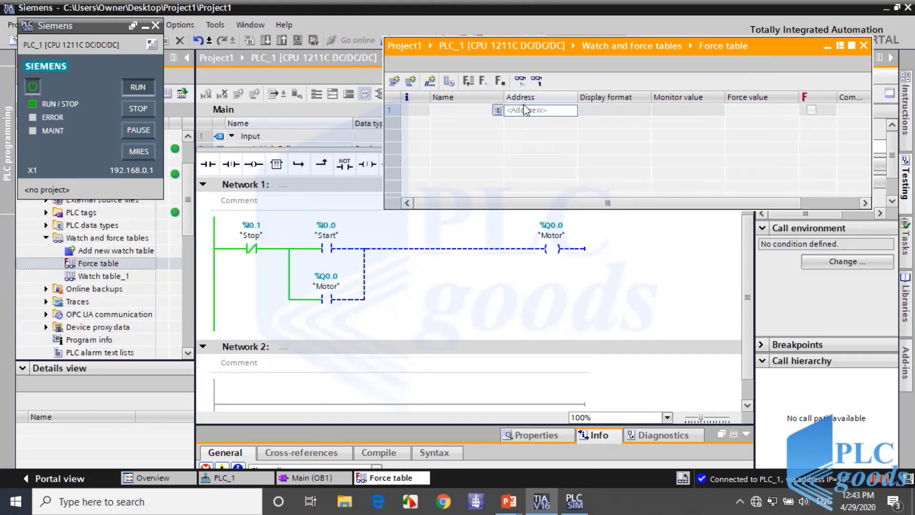
# Add the "Start" and "Stop" tags to the first two rows of the Force table.
pyautogui.click(499, 110)
pyautogui.click(471, 134)
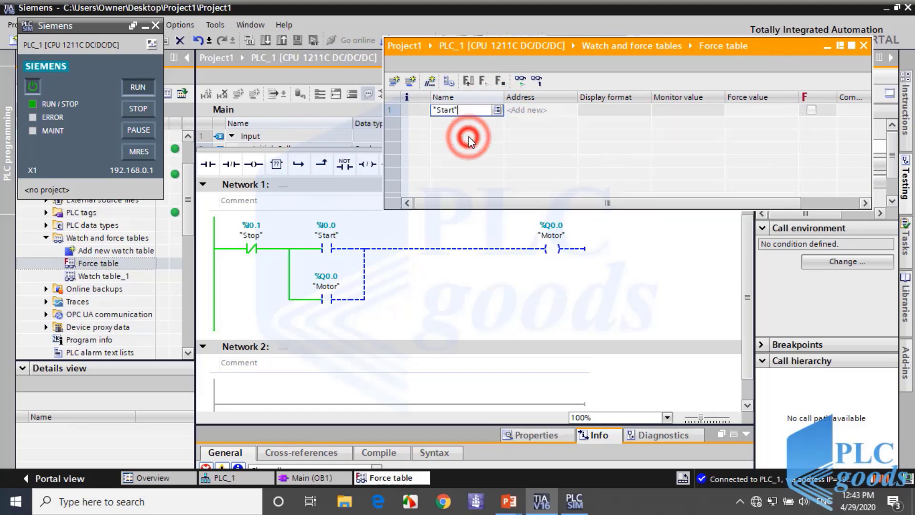
pyautogui.click(500, 122)
pyautogui.click(498, 122)
pyautogui.click(468, 158)
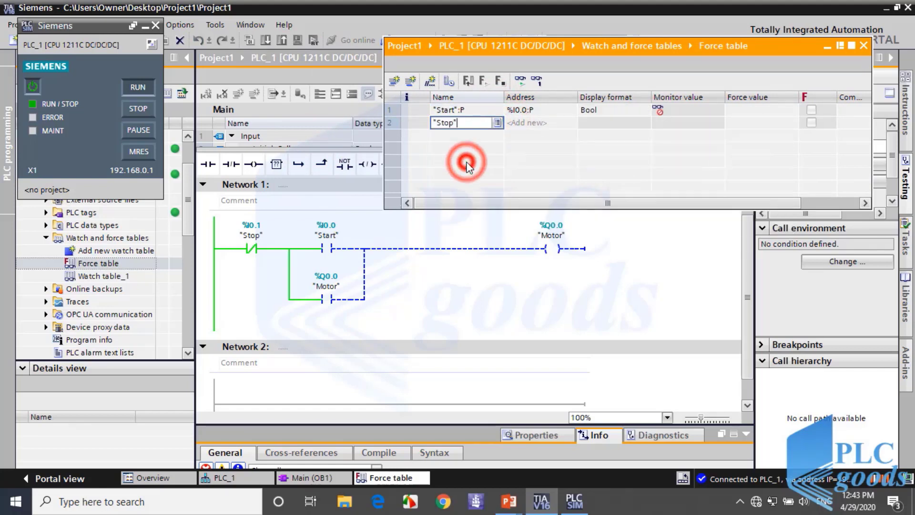
# Set the force value of the Start input to 1 and apply forcing on PLC_1.
pyautogui.click(760, 110)
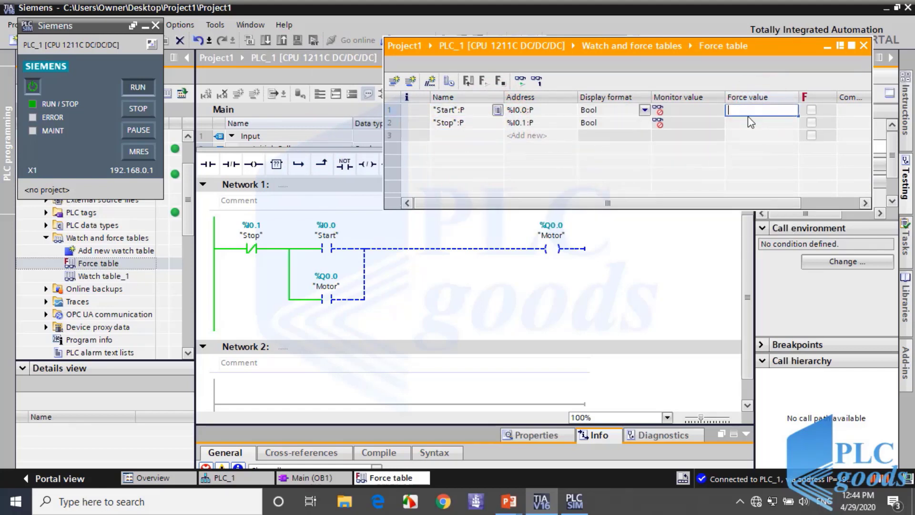
pyautogui.write('1')
pyautogui.press('Return')
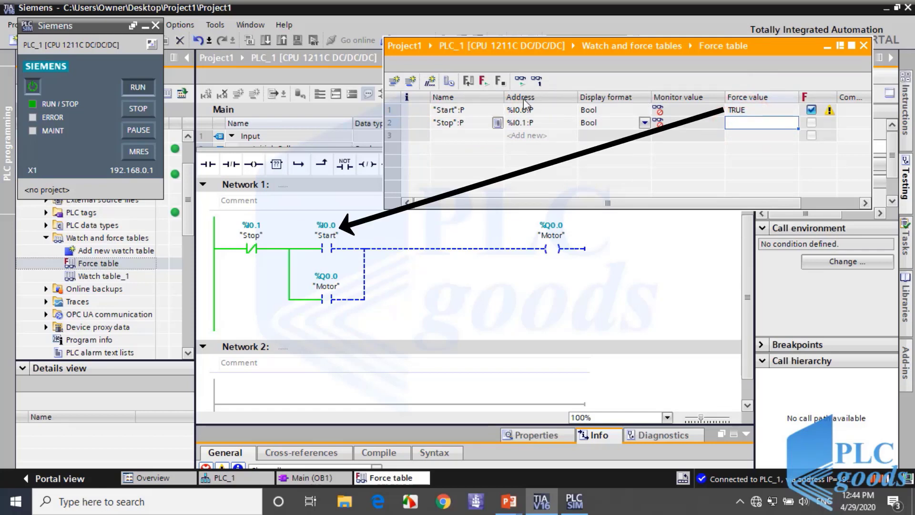
pyautogui.click(483, 85)
pyautogui.click(696, 165)
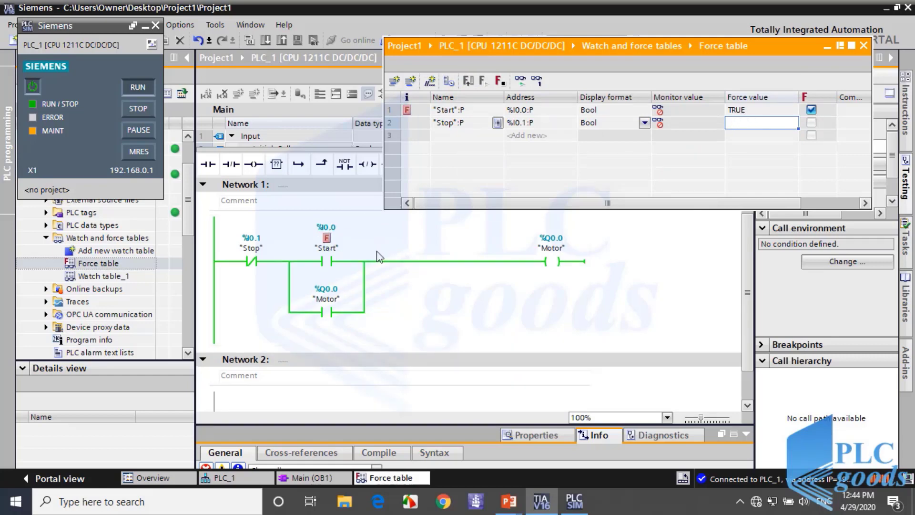
# Set the force value of Stop to 1 and of Start to 0, and replace the current forcing on PLC_1.
pyautogui.click(758, 123)
pyautogui.write('1')
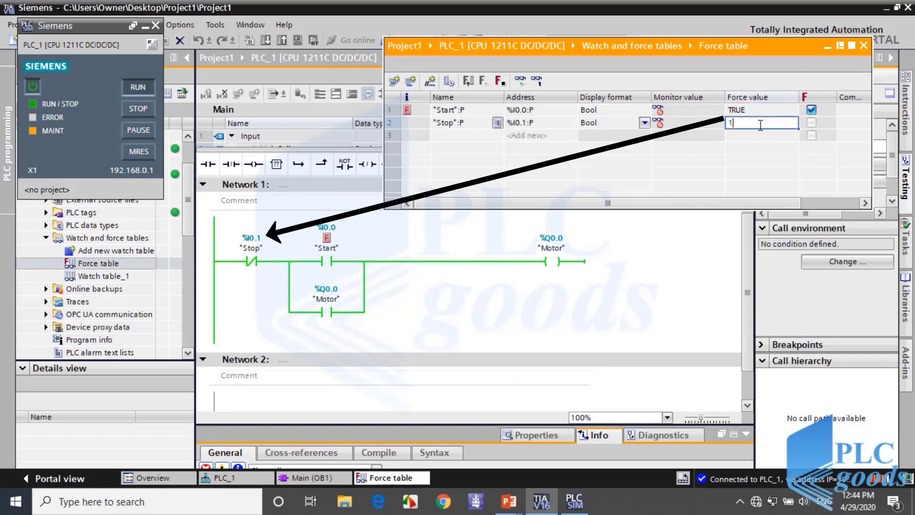
pyautogui.doubleClick(768, 114)
pyautogui.write('0')
pyautogui.press('Return')
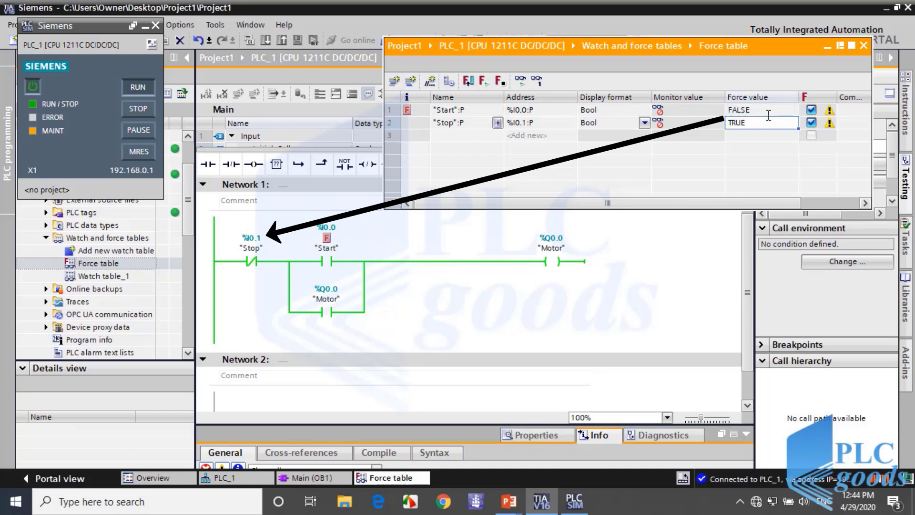
pyautogui.click(483, 85)
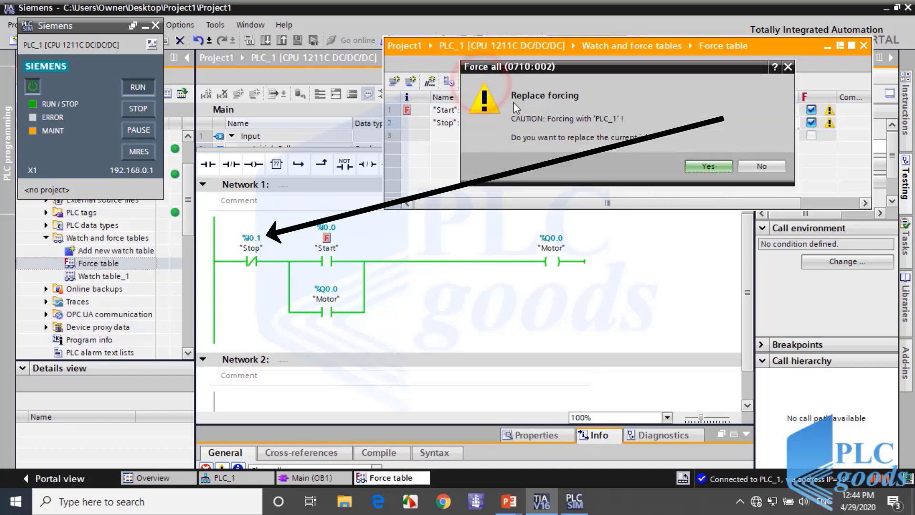
pyautogui.click(699, 164)
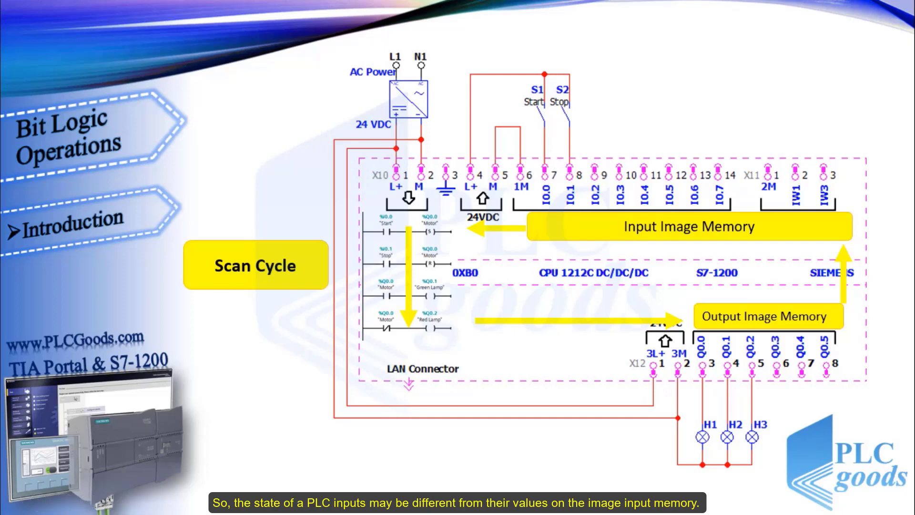
# Switch back from the slides to TIA Portal and select Watch table_1 in PLC_1's watch and force tables.
pyautogui.hotkey('alt', 'Tab')
pyautogui.hotkey('alt', 'Tab')
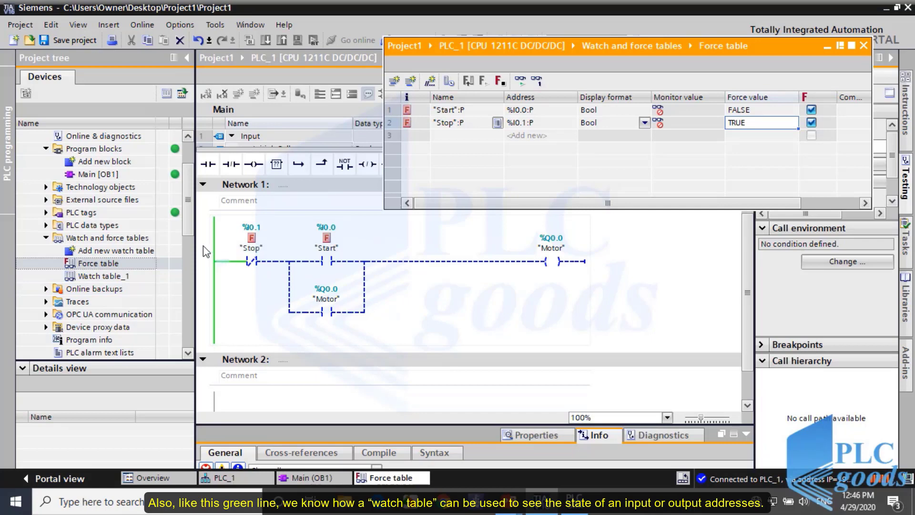
pyautogui.click(119, 278)
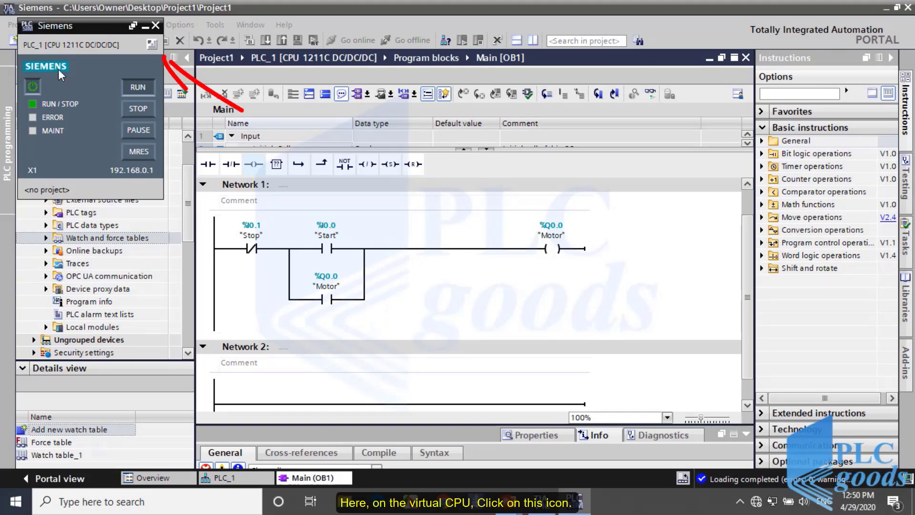
# Expand the virtual CPU to the full S7-PLCSIM project view and create a new simulation project named Project6.
pyautogui.click(152, 46)
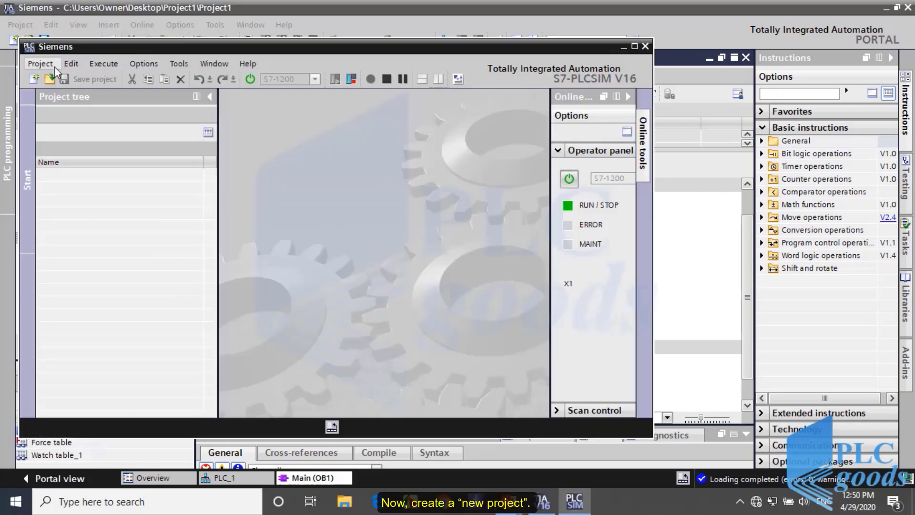
pyautogui.click(54, 67)
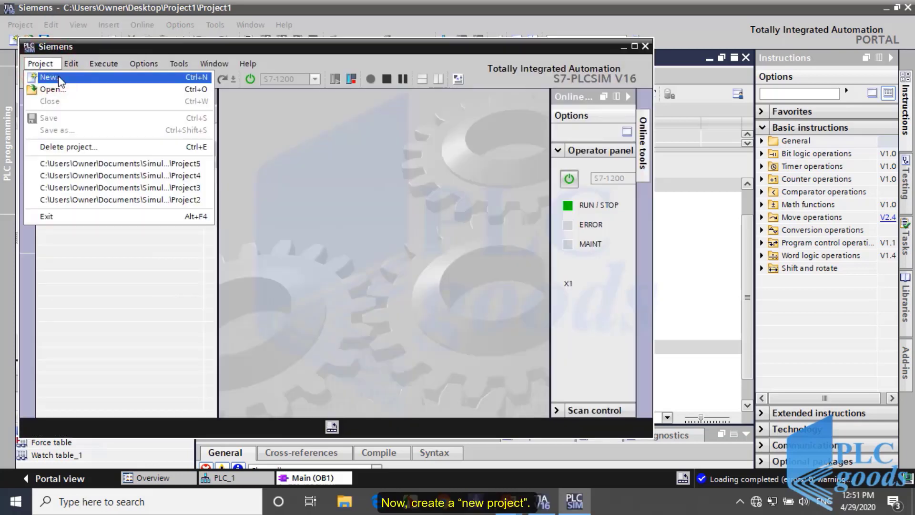
pyautogui.click(58, 76)
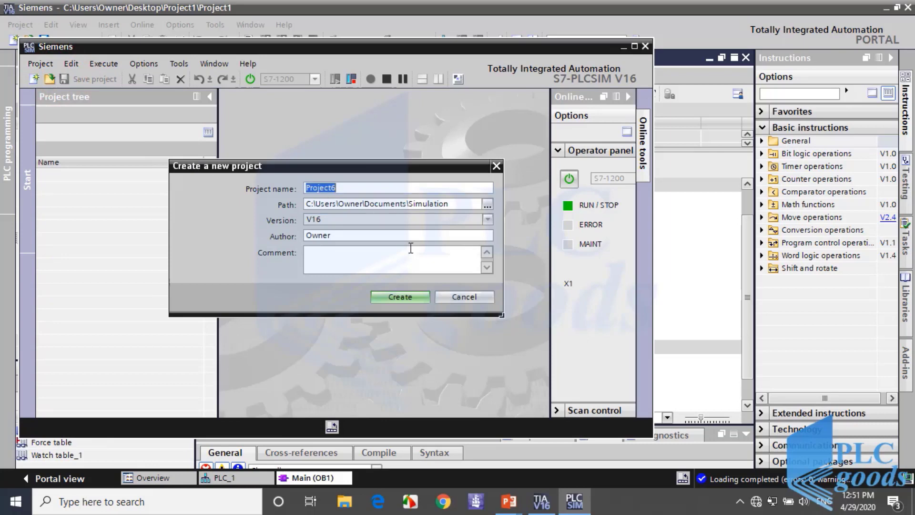
pyautogui.click(401, 296)
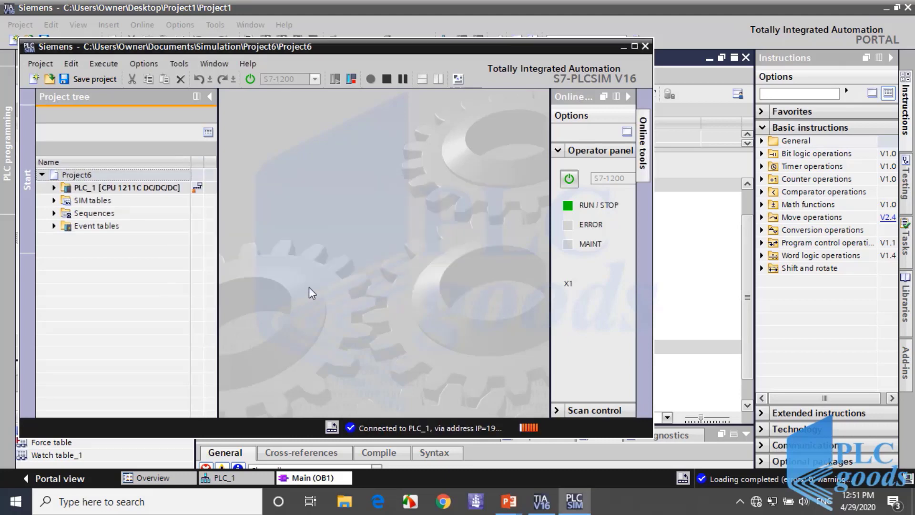
# Open SIM table_1 from the simulation project's SIM tables.
pyautogui.click(55, 201)
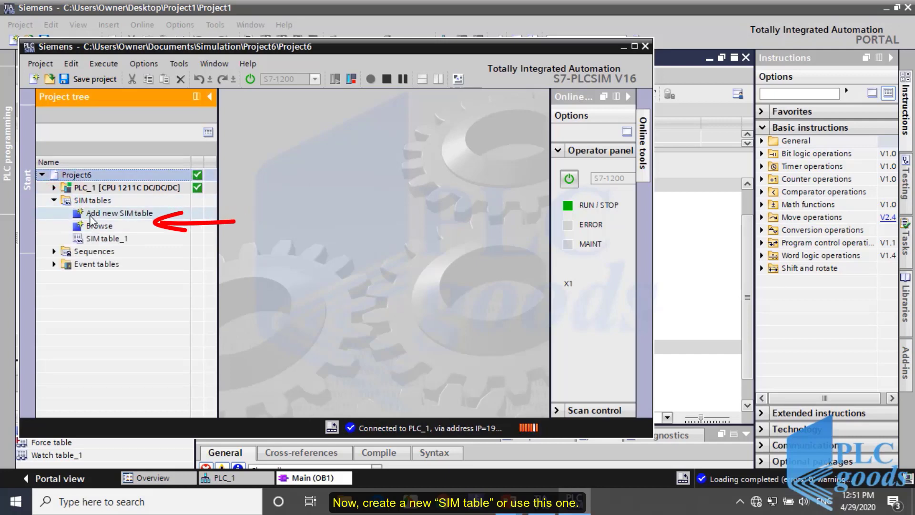
pyautogui.click(97, 240)
pyautogui.doubleClick(88, 238)
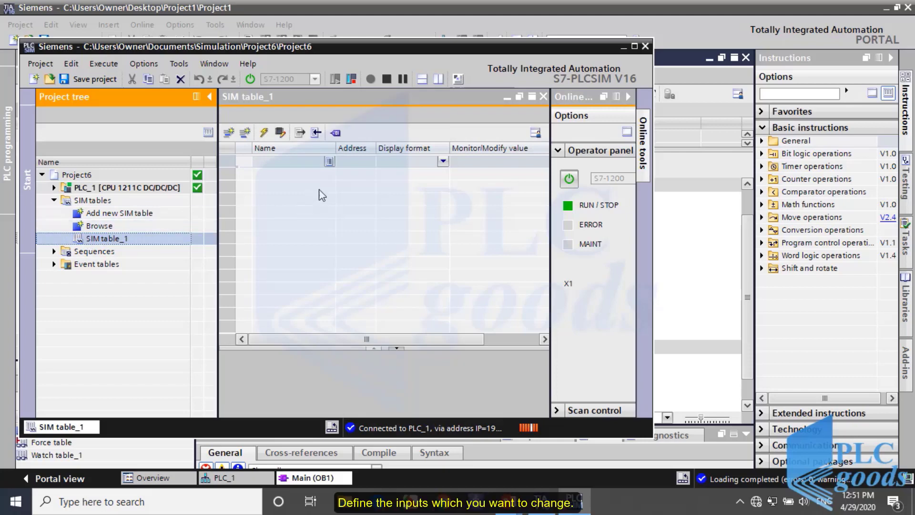
# Add the "Stop" and "Start" input tags to the first two rows of SIM table_1.
pyautogui.click(330, 163)
pyautogui.click(329, 161)
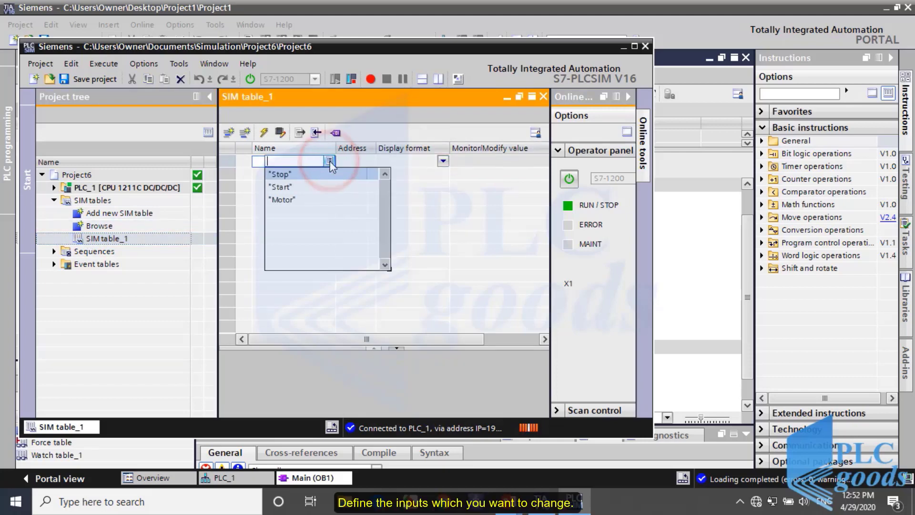
pyautogui.click(301, 175)
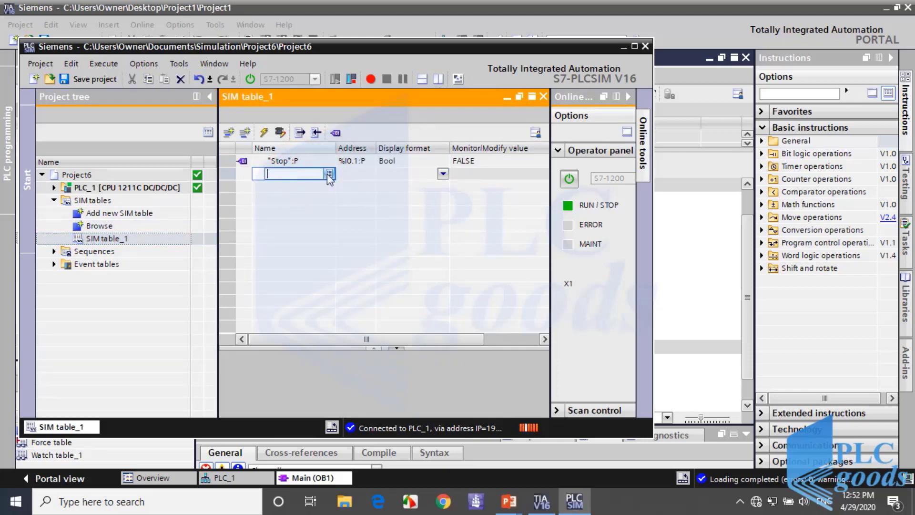
pyautogui.click(329, 173)
pyautogui.click(292, 200)
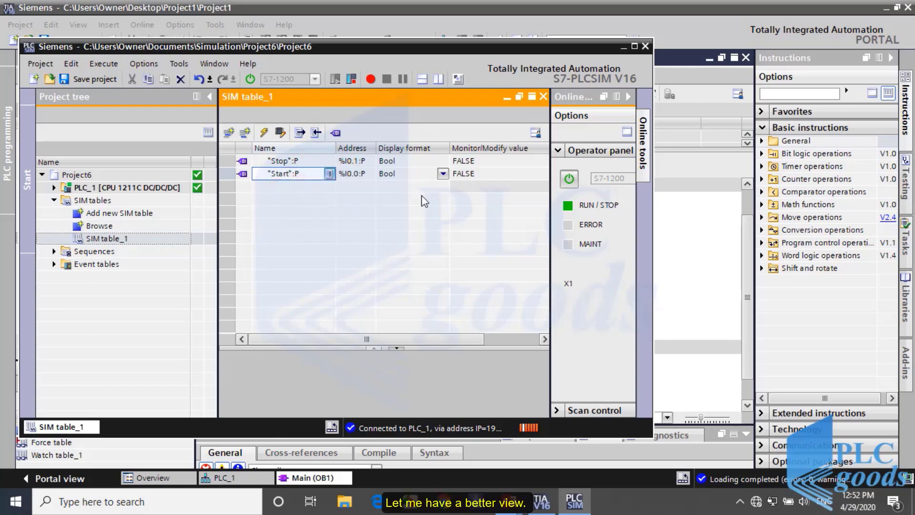
# Undock SIM table_1 into a floating window, return S7-PLCSIM to compact view and place the table clear of Network 1's ladder.
pyautogui.click(520, 97)
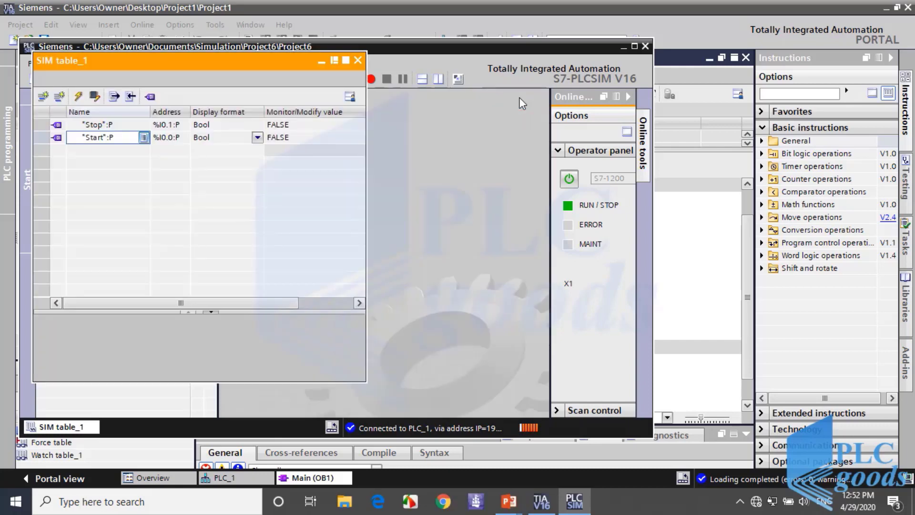
pyautogui.moveTo(261, 62); pyautogui.dragTo(253, 108)
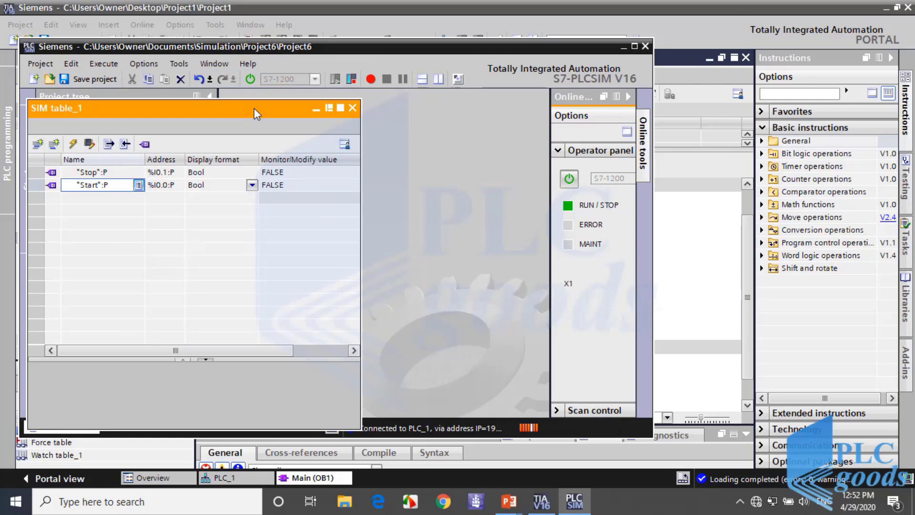
pyautogui.click(460, 81)
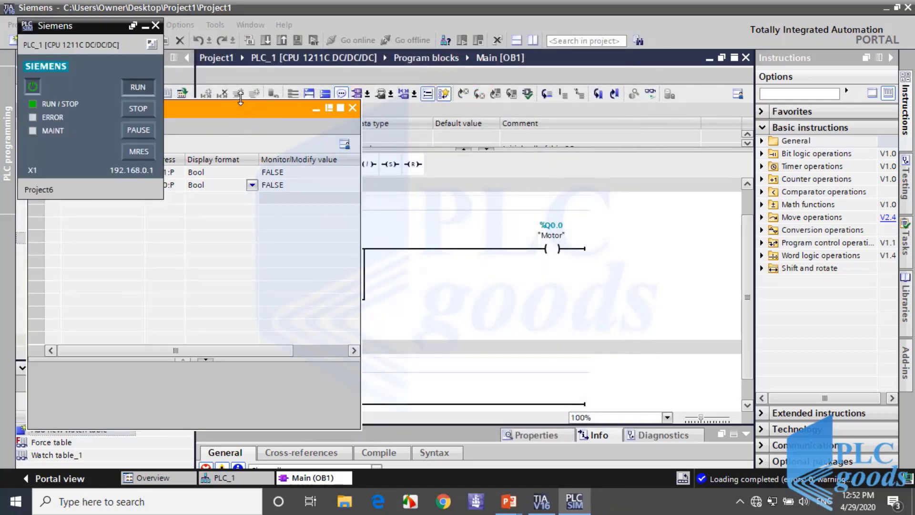
pyautogui.moveTo(240, 105); pyautogui.dragTo(785, 272)
# Turn on monitoring for Main [OB1] and bring the floating SIM table_1 back in front beside the ladder.
pyautogui.click(650, 94)
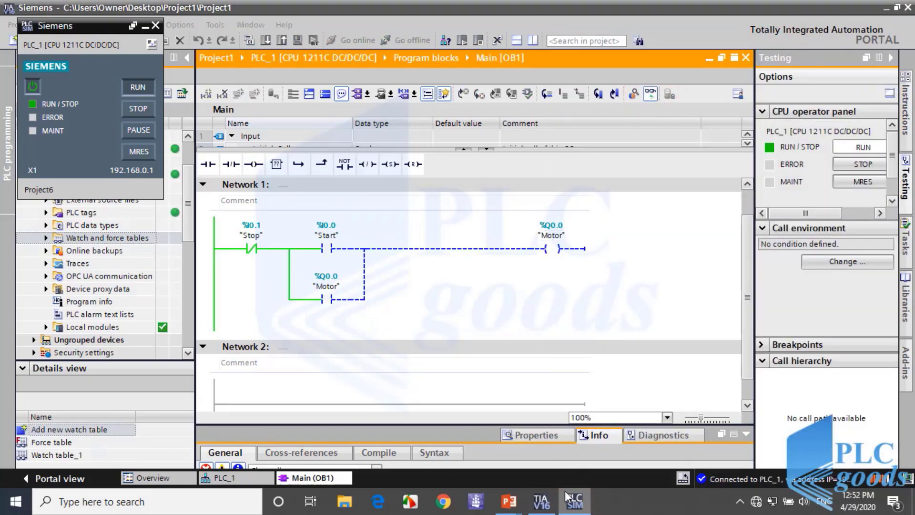
pyautogui.click(577, 506)
pyautogui.click(578, 509)
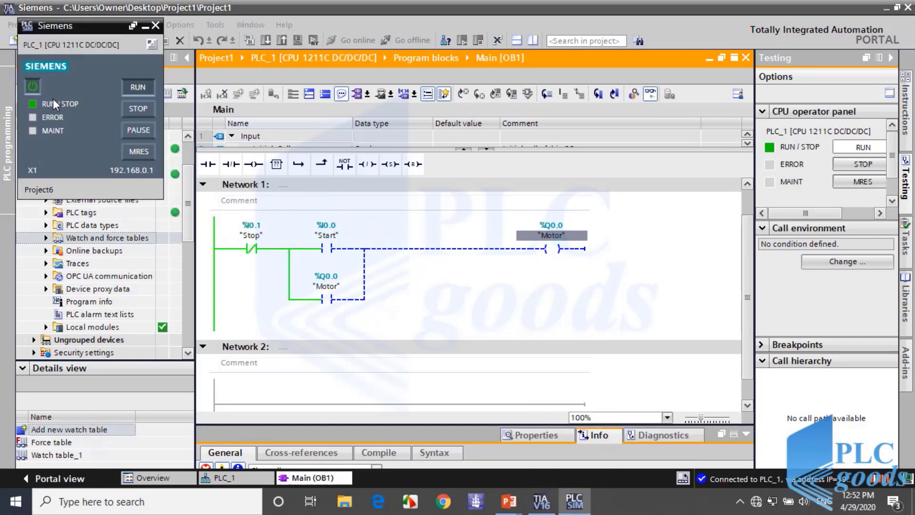
pyautogui.click(152, 46)
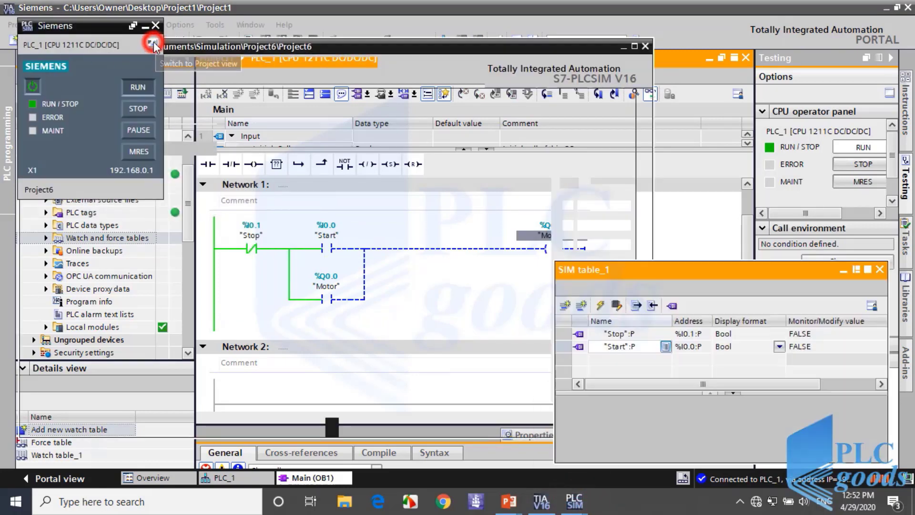
pyautogui.click(458, 78)
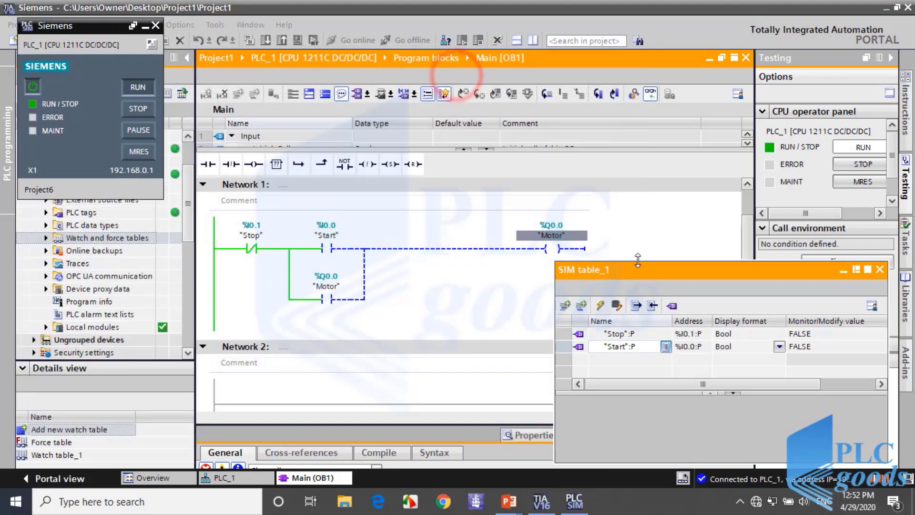
pyautogui.moveTo(653, 273); pyautogui.dragTo(666, 272)
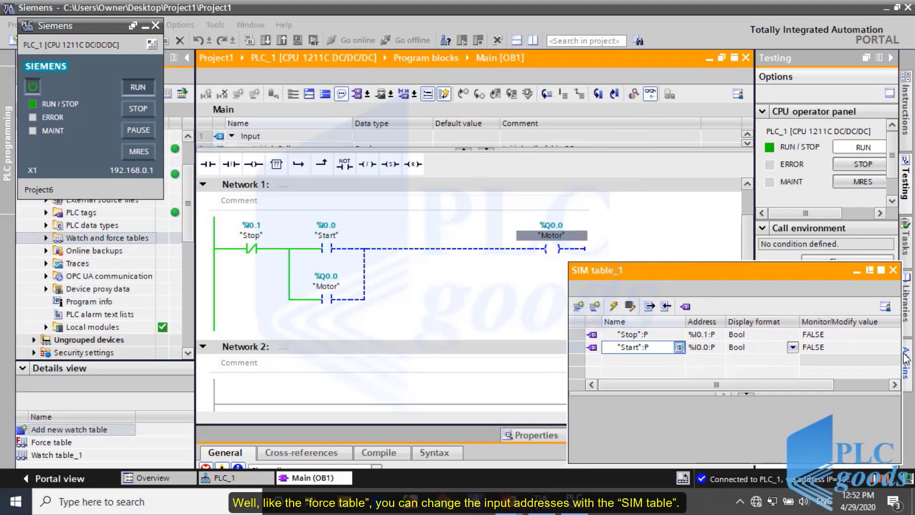
# Pulse the "Start":P input in SIM table_1 by setting its value to 1 and then back to 0.
pyautogui.click(840, 335)
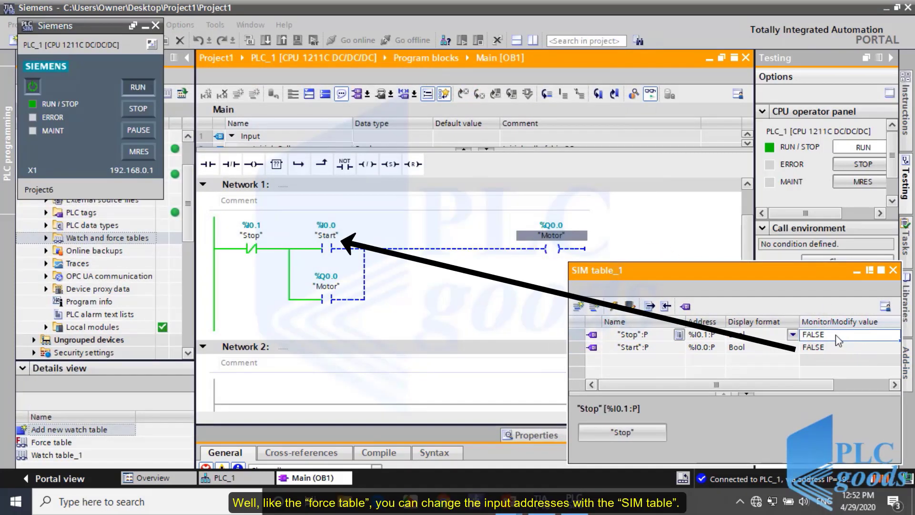
pyautogui.click(834, 348)
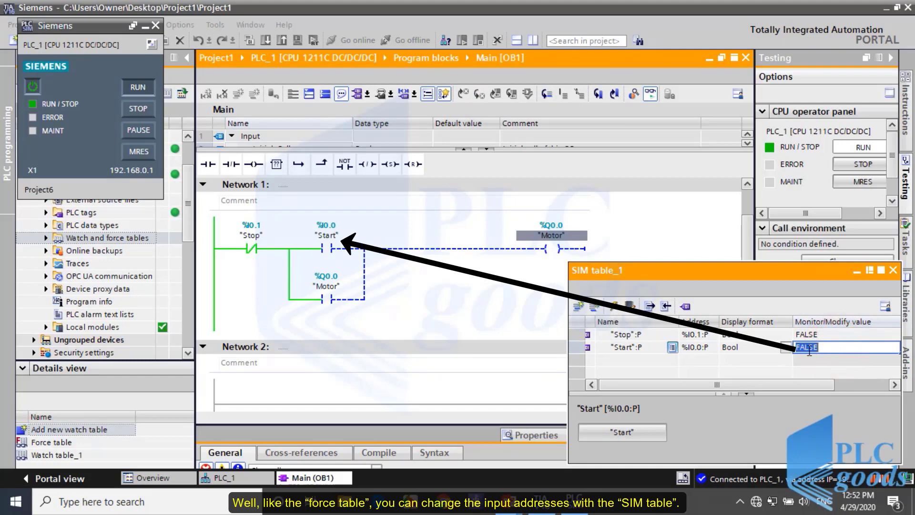
pyautogui.write('1')
pyautogui.press('Return')
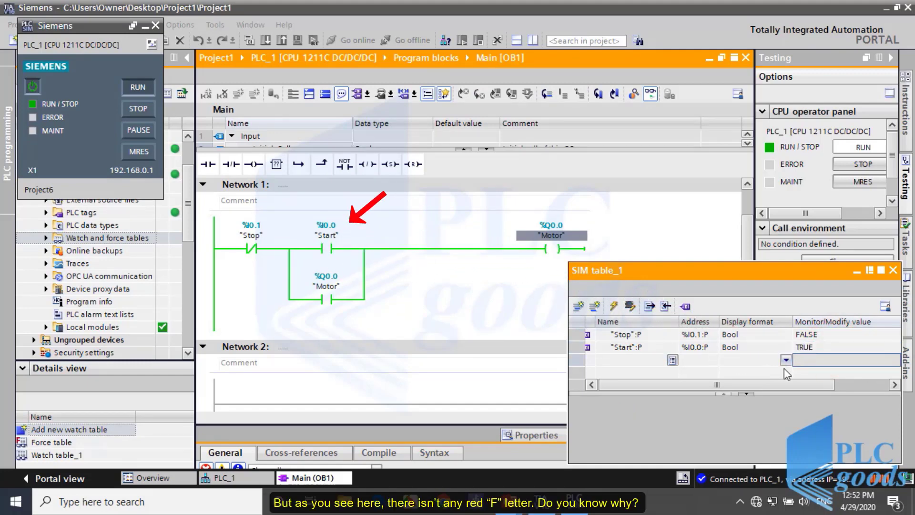
pyautogui.press('Up')
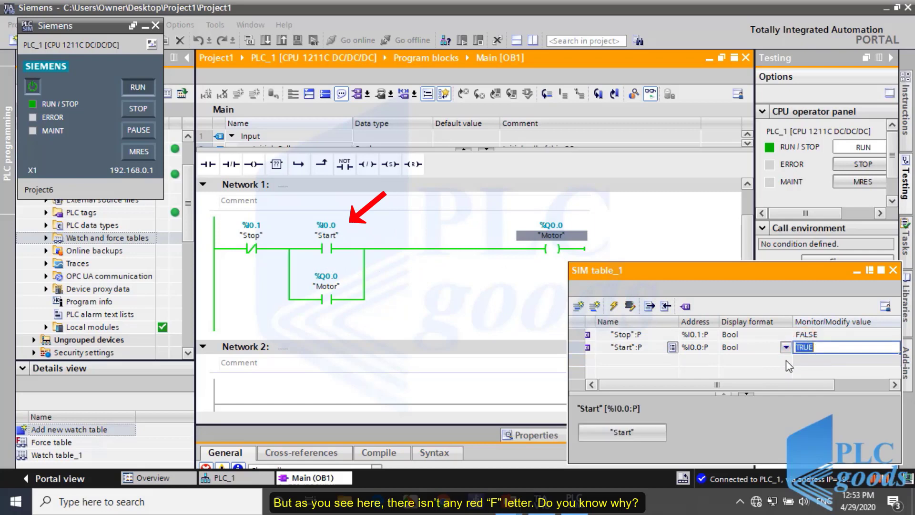
pyautogui.write('0')
pyautogui.press('Return')
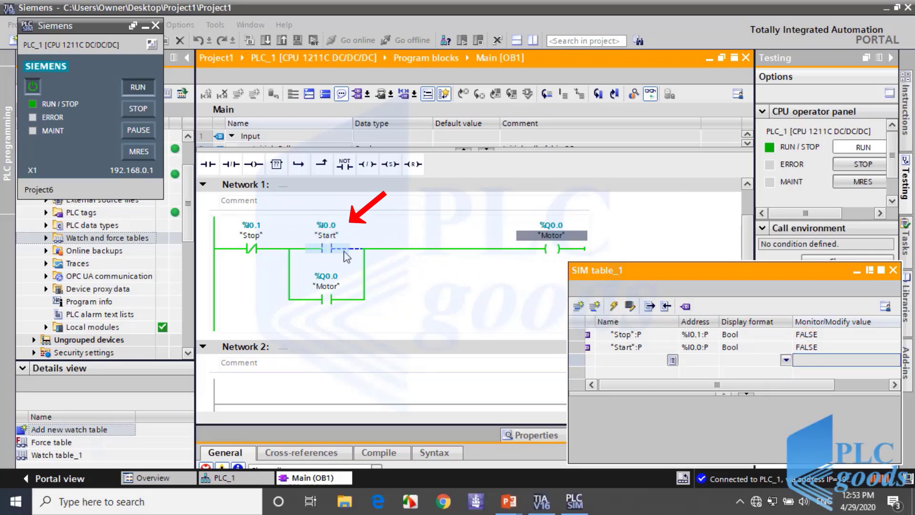
# Set the "Stop":P input's modify value to 1 in SIM table_1.
pyautogui.click(813, 336)
pyautogui.write('1')
pyautogui.press('Return')
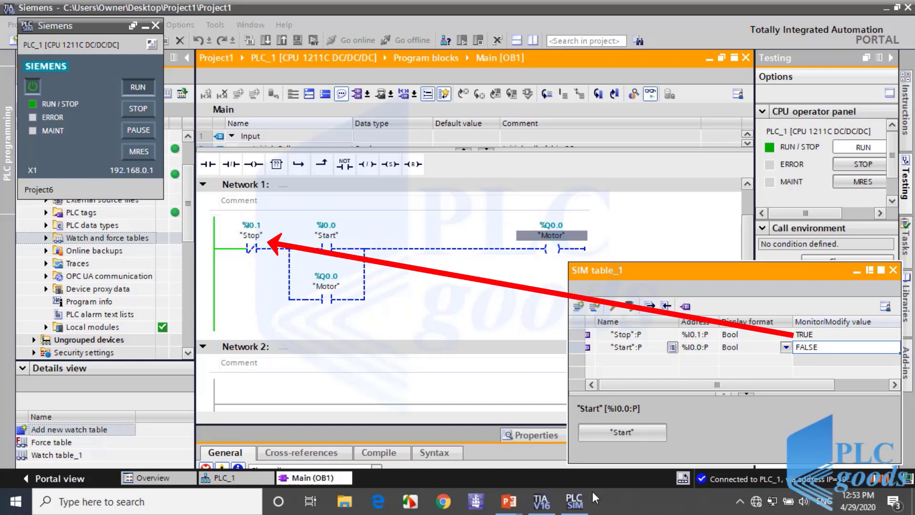
# Switch to the PowerPoint slide show to review the scan cycle and image memory diagram, and return to TIA Portal.
pyautogui.moveTo(514, 508)
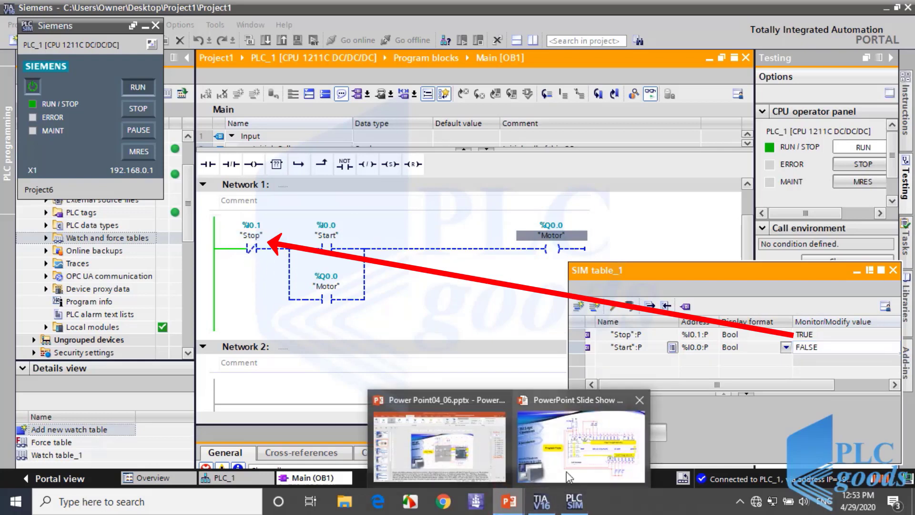
pyautogui.click(581, 446)
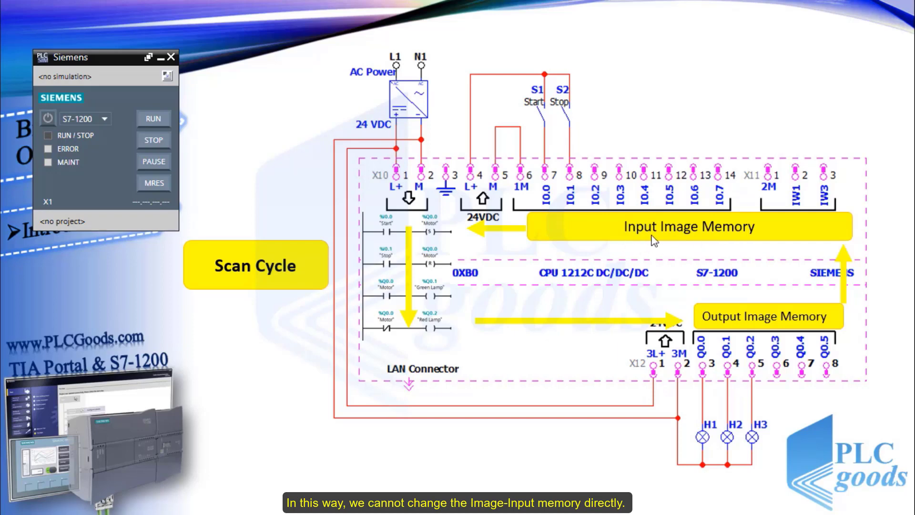
pyautogui.hotkey('alt', 'Tab')
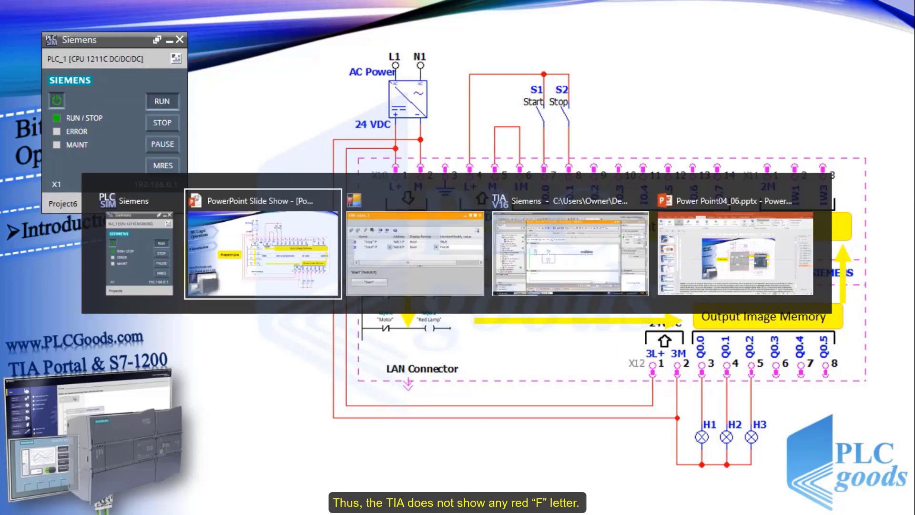
pyautogui.hotkey('alt', 'Tab')
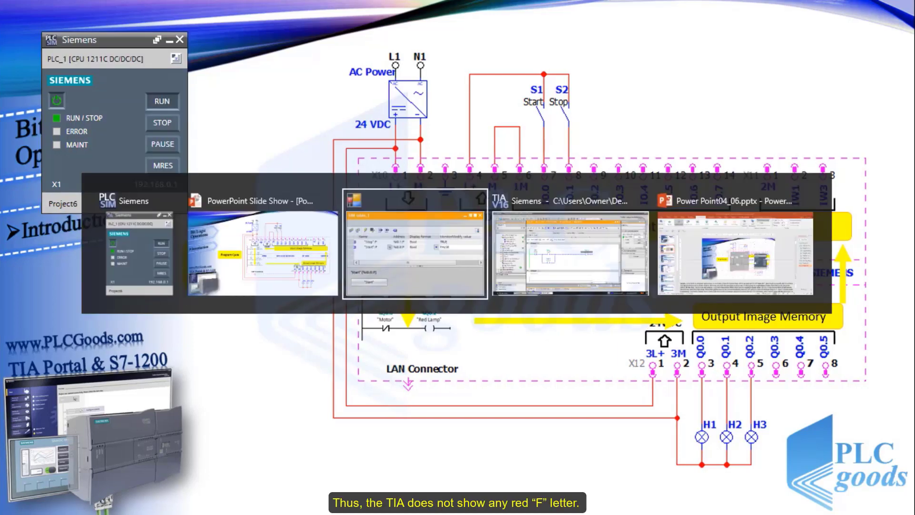
pyautogui.hotkey('alt', 'Tab')
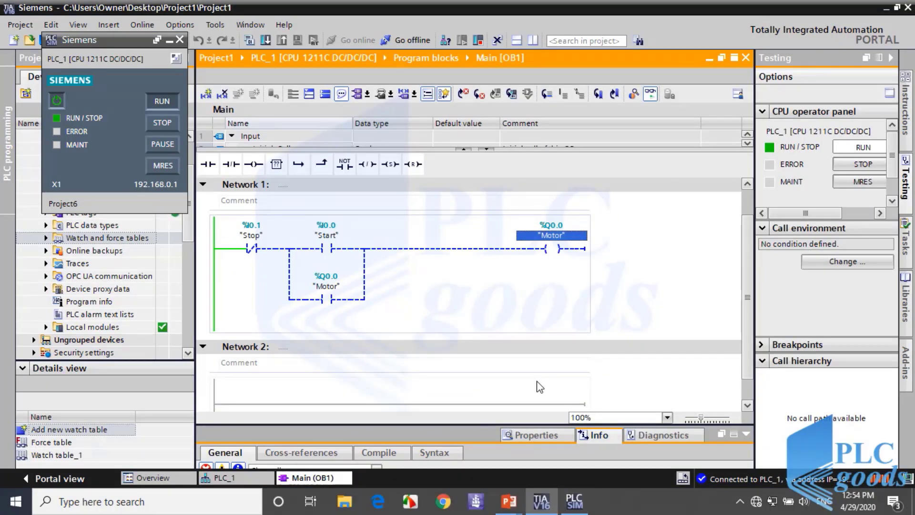
pyautogui.hotkey('alt', 'Tab')
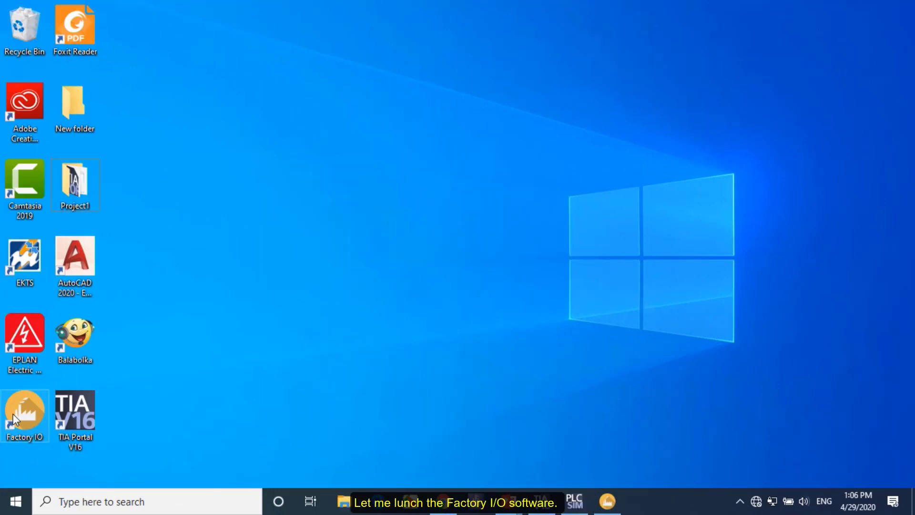
# Launch Factory I/O from the desktop and open its Getting Started guide.
pyautogui.click(13, 408)
pyautogui.doubleClick(15, 410)
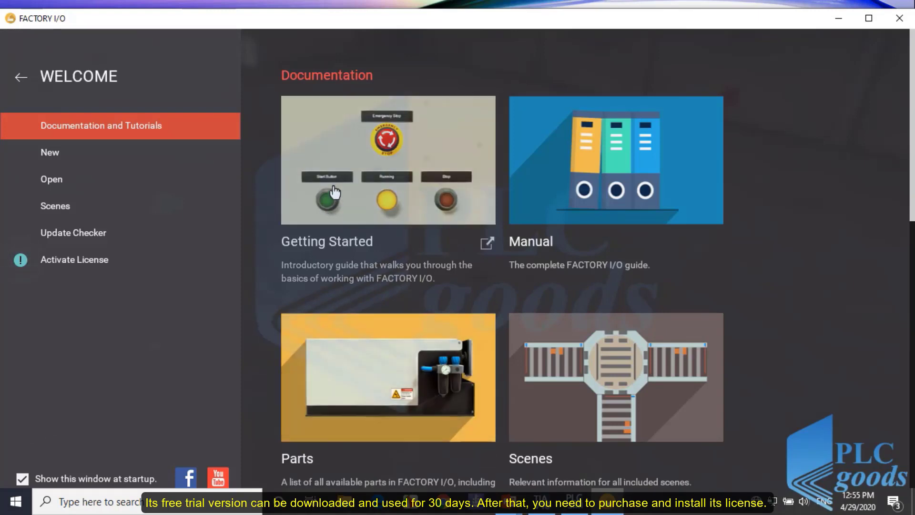
pyautogui.click(327, 159)
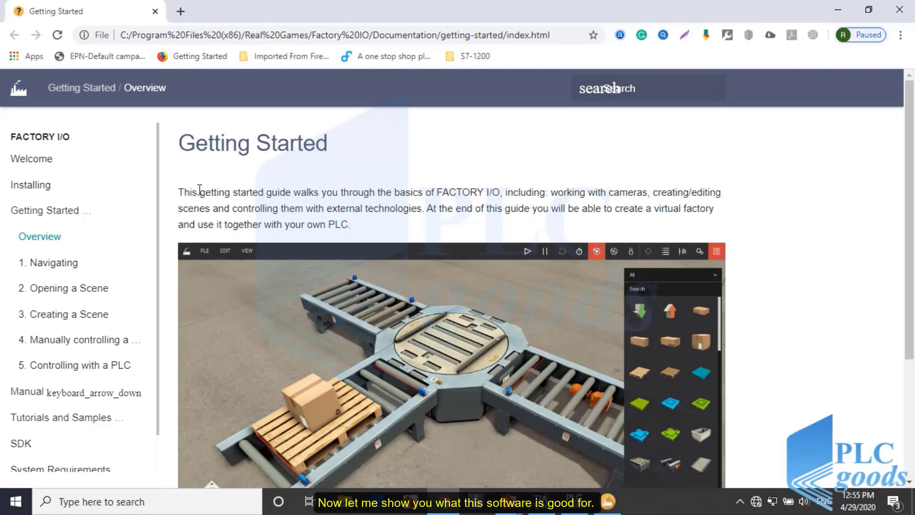
# Look through the "Opening a Scene" and "Creating a Scene" pages of the Getting Started guide.
pyautogui.scroll(-1, 79, 259)
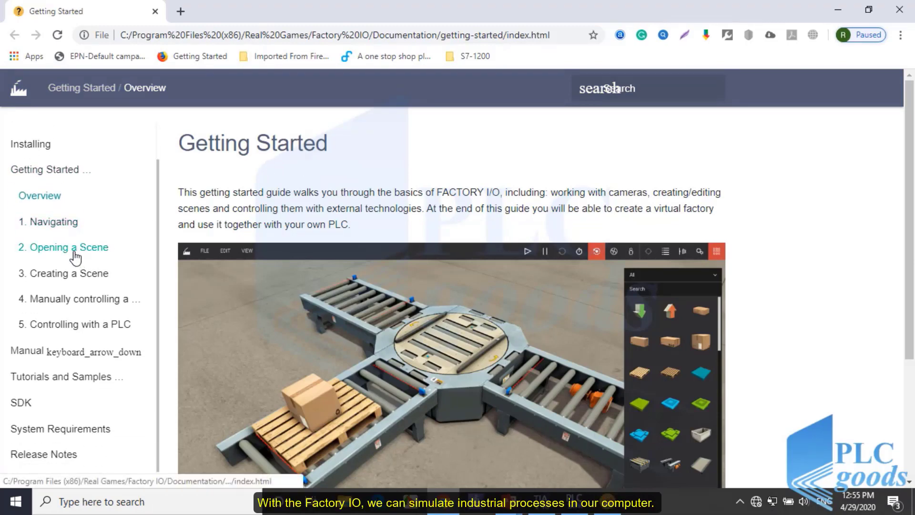
pyautogui.click(69, 249)
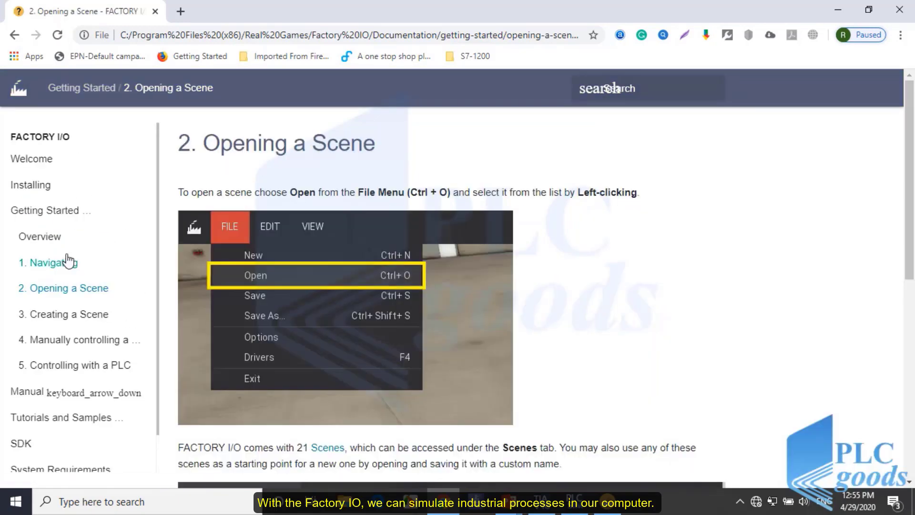
pyautogui.scroll(-1, 67, 277)
pyautogui.click(59, 280)
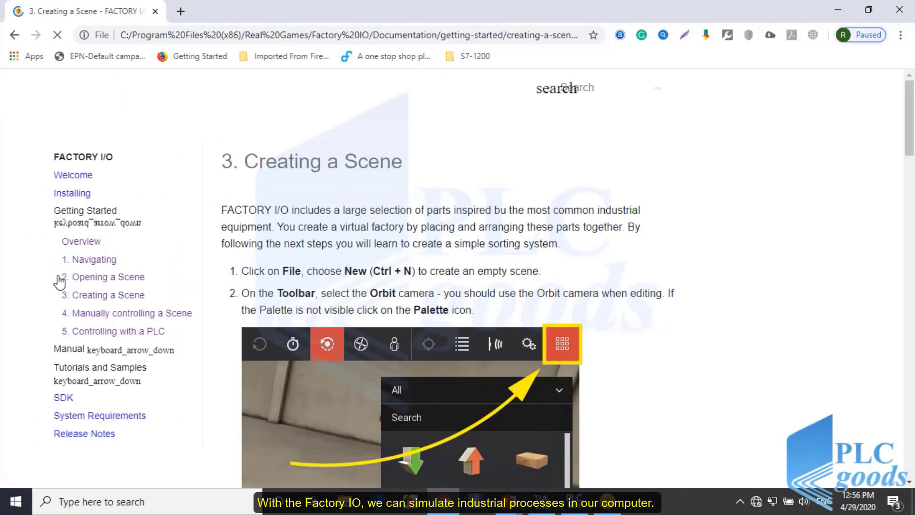
pyautogui.scroll(-1, 59, 285)
pyautogui.scroll(-1, 59, 285)
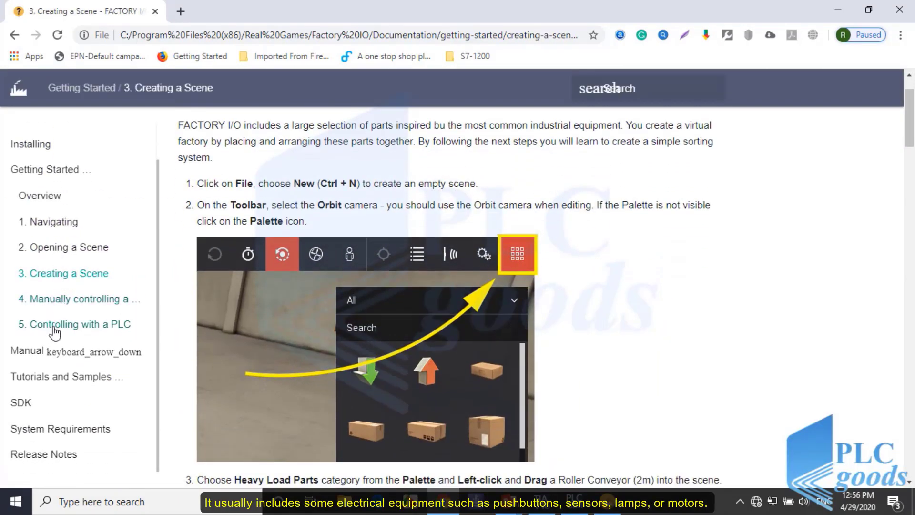
# Open the "Controlling with a PLC" page and enlarge it to 150% at the I/O Drivers diagram.
pyautogui.click(62, 326)
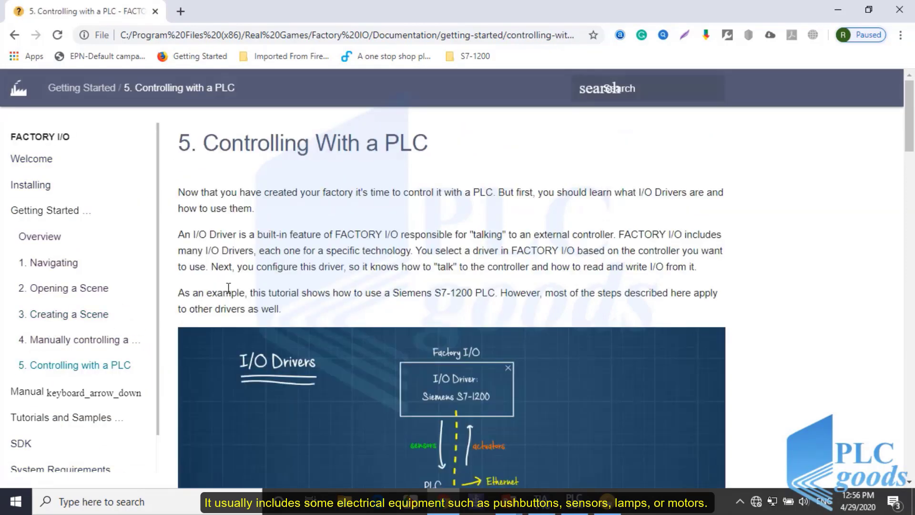
pyautogui.scroll(-3, 336, 285)
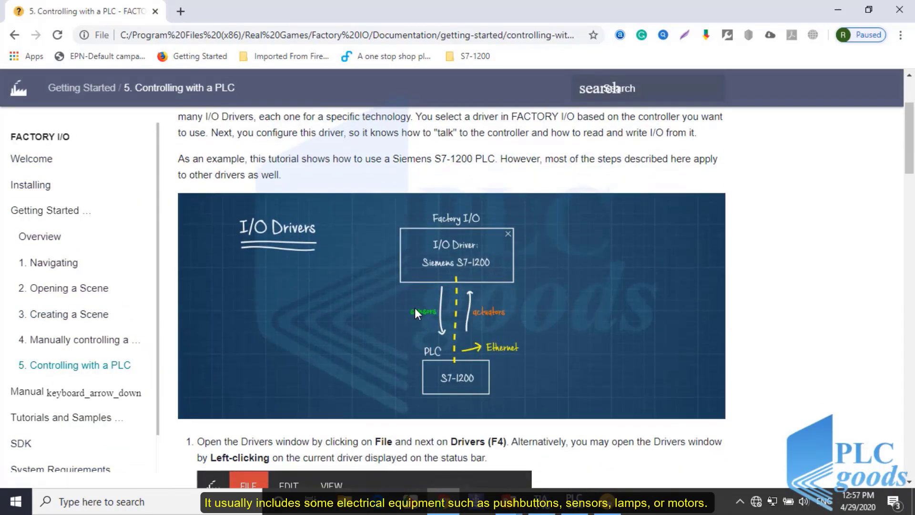
pyautogui.hotkey('ctrl', '+')
pyautogui.hotkey('ctrl', '+')
pyautogui.hotkey('ctrl', '+')
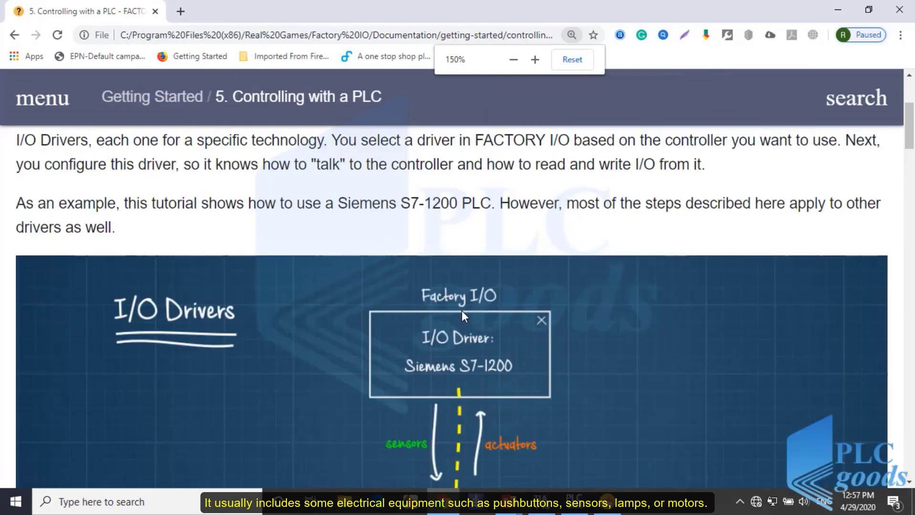
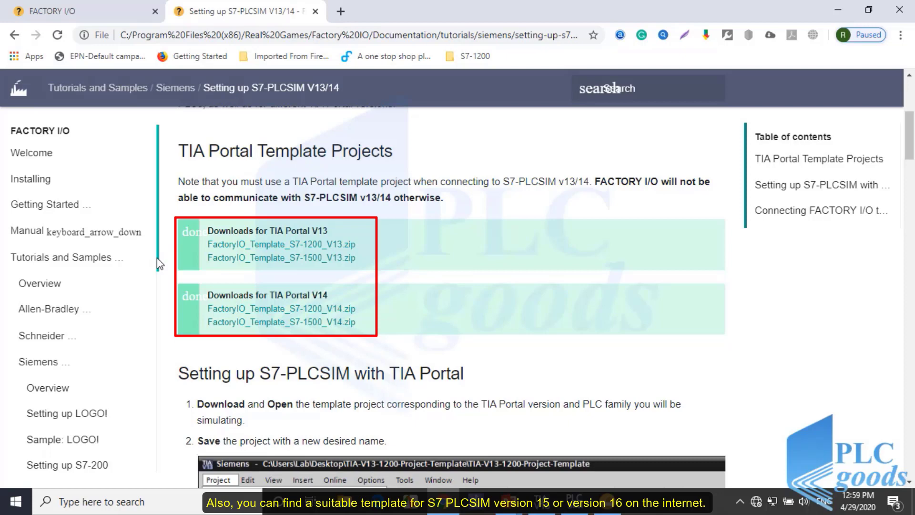
# Read the template project and TIA Portal setup instructions on the "Setting up S7-PLCSIM V13/14" page.
pyautogui.scroll(-5, 214, 293)
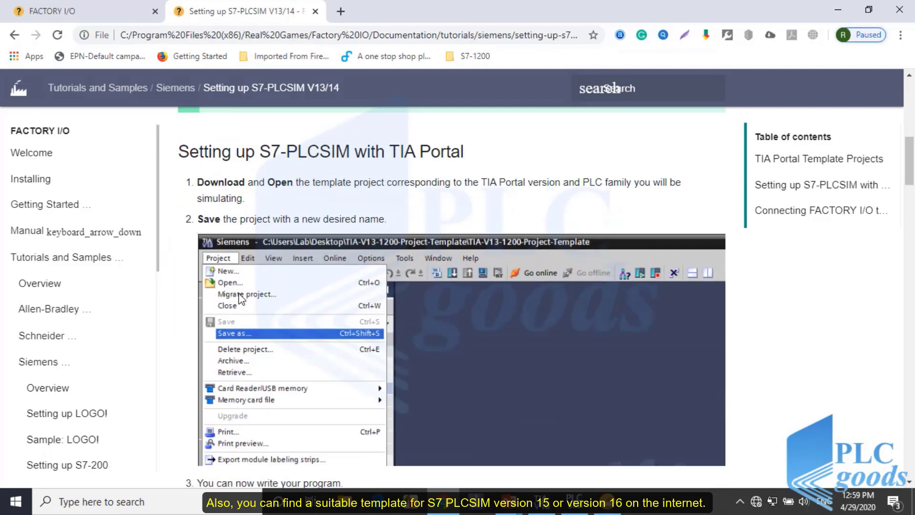
pyautogui.scroll(2, 225, 281)
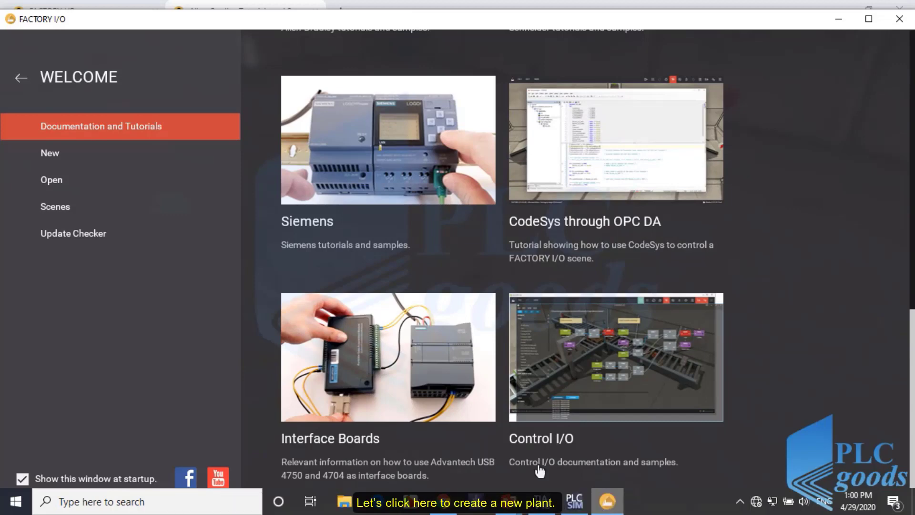
# Create a new empty scene in Factory I/O.
pyautogui.click(41, 157)
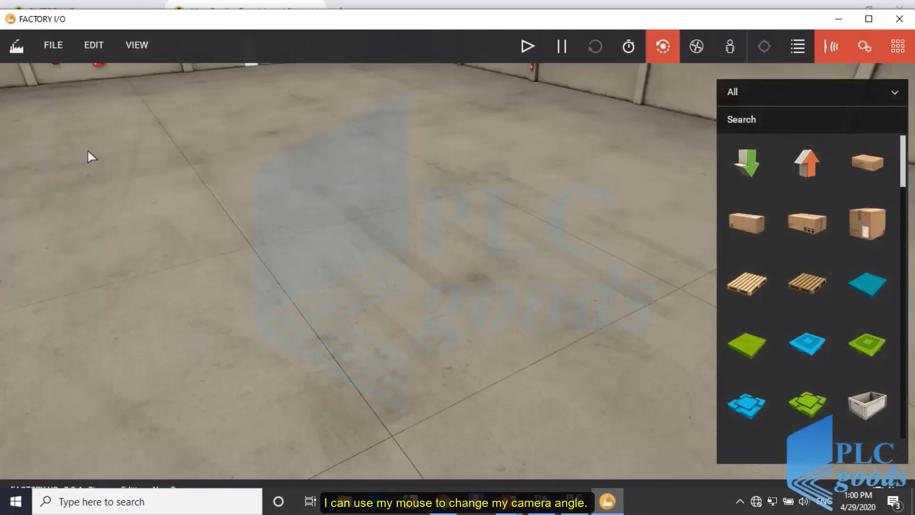
pyautogui.moveTo(245, 200); pyautogui.dragTo(504, 267)
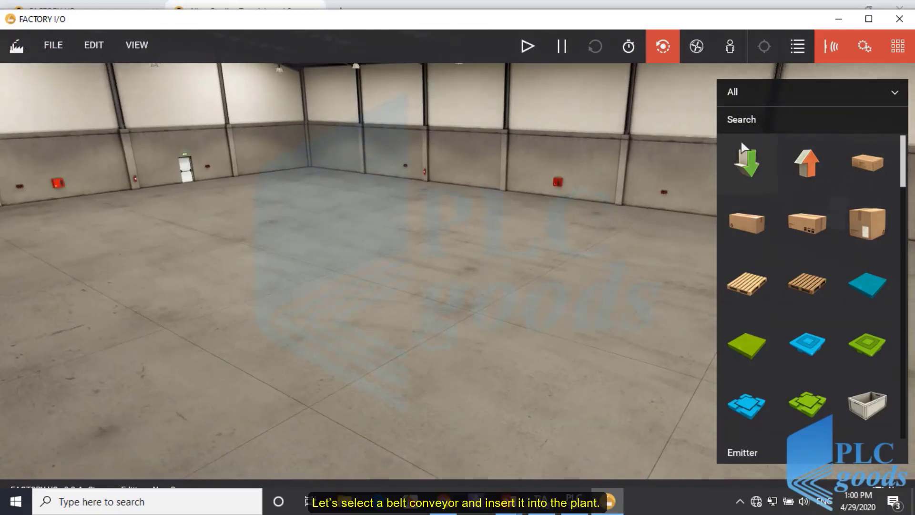
# Insert a 4 m belt conveyor from the Light Load Parts onto the empty factory floor.
pyautogui.click(899, 47)
pyautogui.click(899, 48)
pyautogui.moveTo(903, 167); pyautogui.dragTo(888, 133)
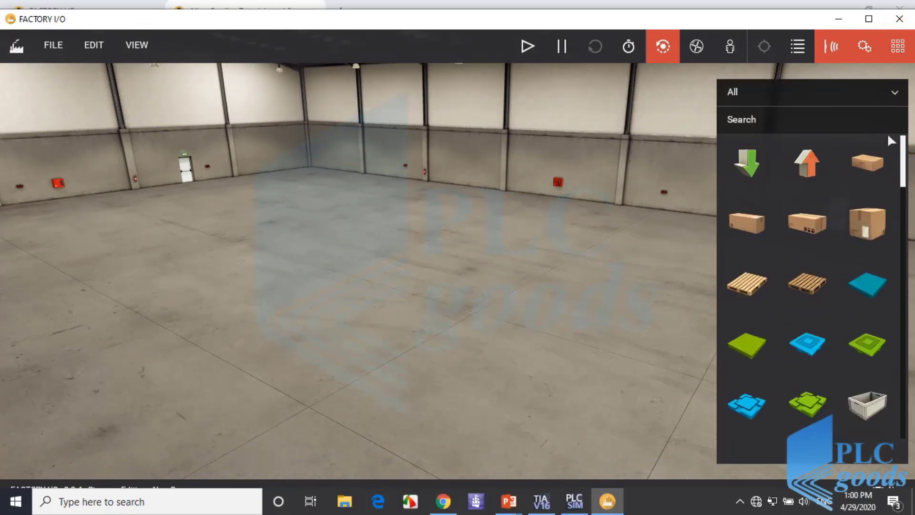
pyautogui.click(894, 94)
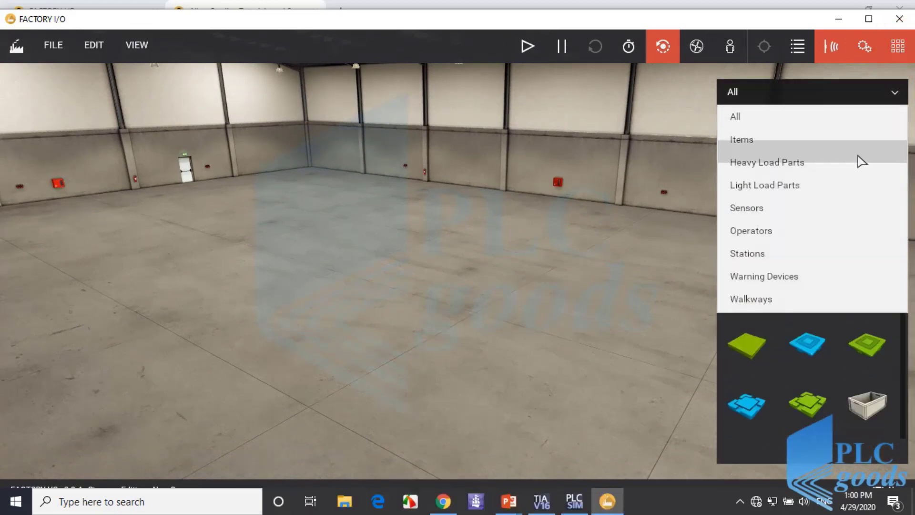
pyautogui.click(821, 184)
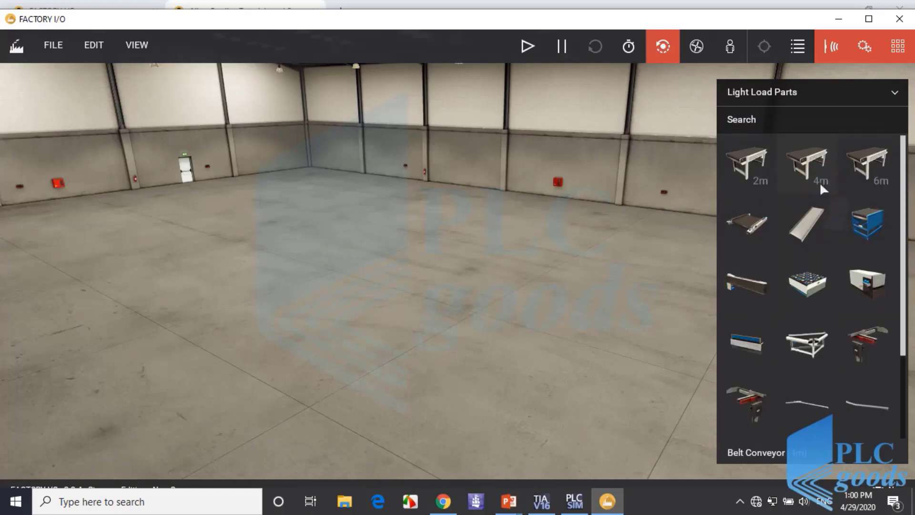
pyautogui.moveTo(820, 164); pyautogui.dragTo(357, 281)
pyautogui.scroll(5, 469, 254)
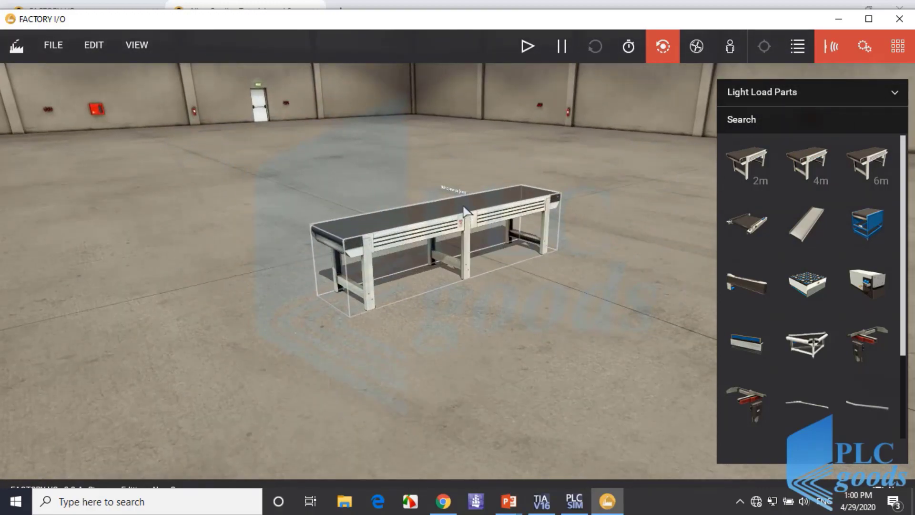
pyautogui.scroll(6, 467, 215)
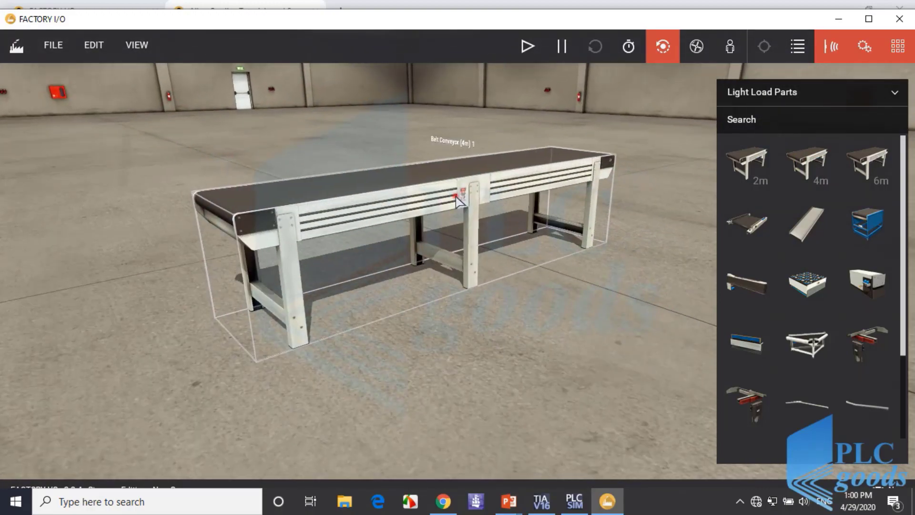
pyautogui.scroll(-4, 470, 234)
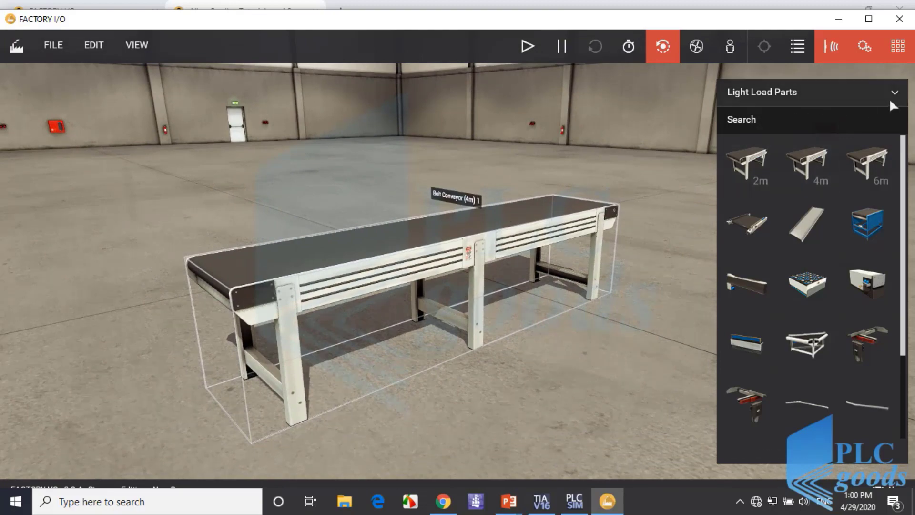
# Place the vertical column from the Operators parts on the floor in front of the middle of the belt conveyor.
pyautogui.moveTo(425, 291); pyautogui.dragTo(487, 385)
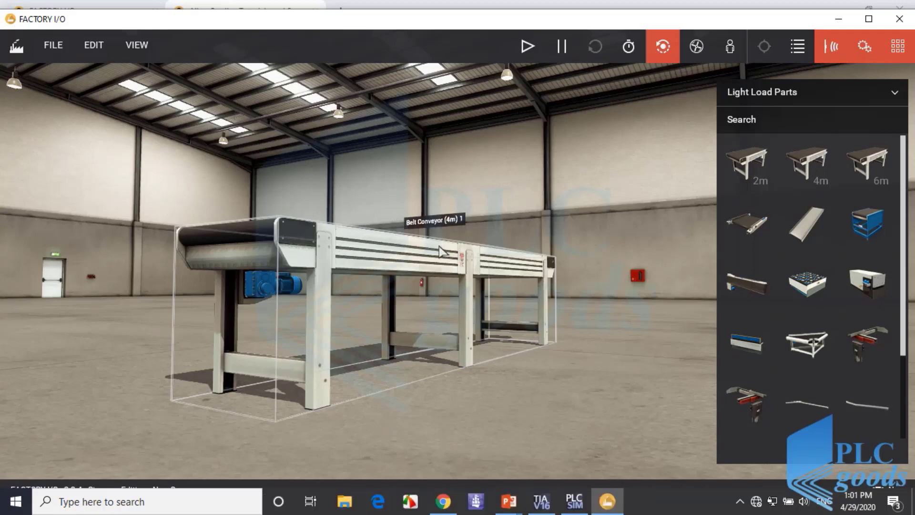
pyautogui.moveTo(469, 225); pyautogui.dragTo(539, 188)
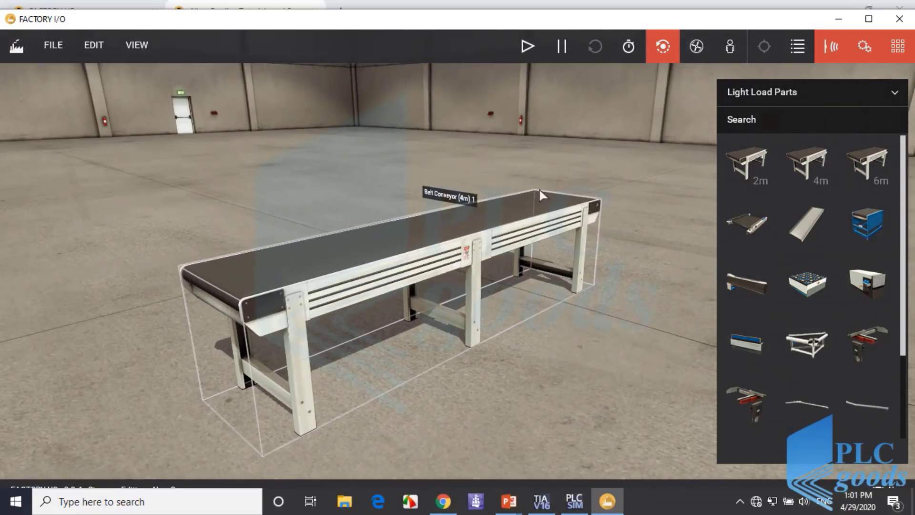
pyautogui.click(895, 94)
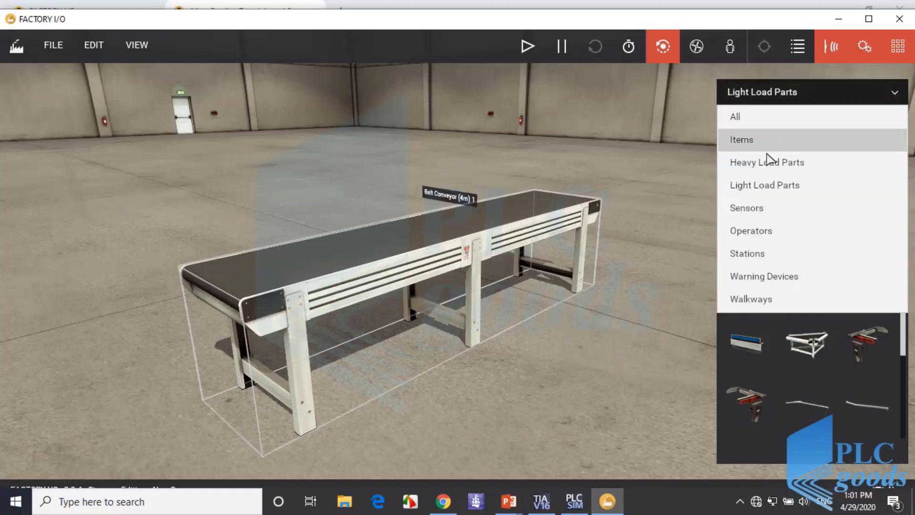
pyautogui.click(770, 232)
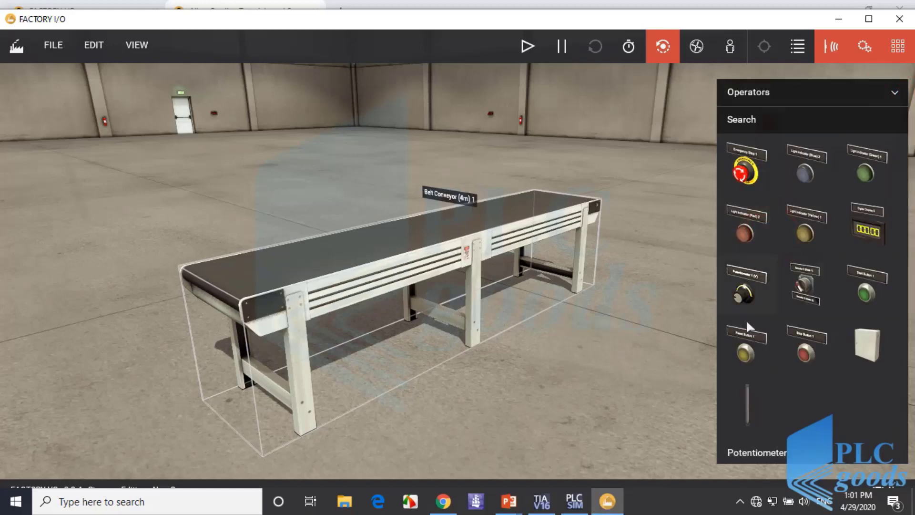
pyautogui.moveTo(746, 405); pyautogui.dragTo(507, 357)
pyautogui.scroll(4, 507, 356)
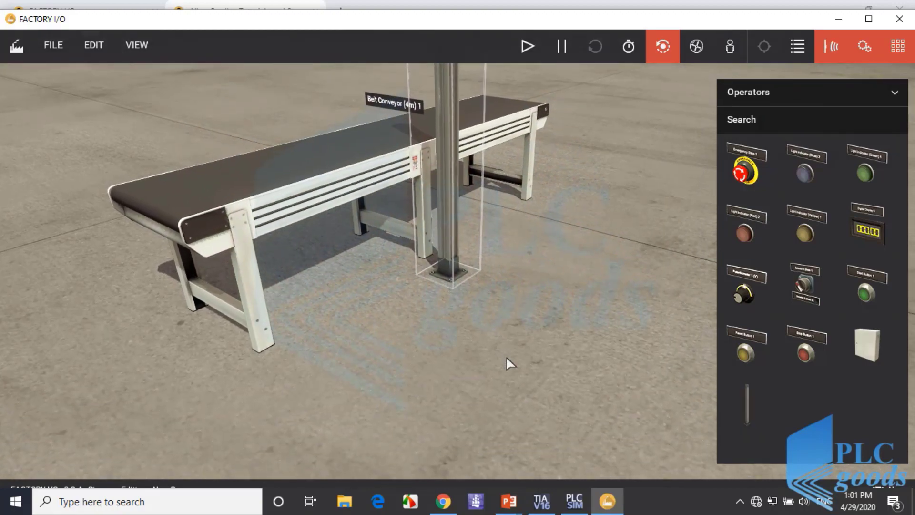
pyautogui.scroll(-4, 516, 265)
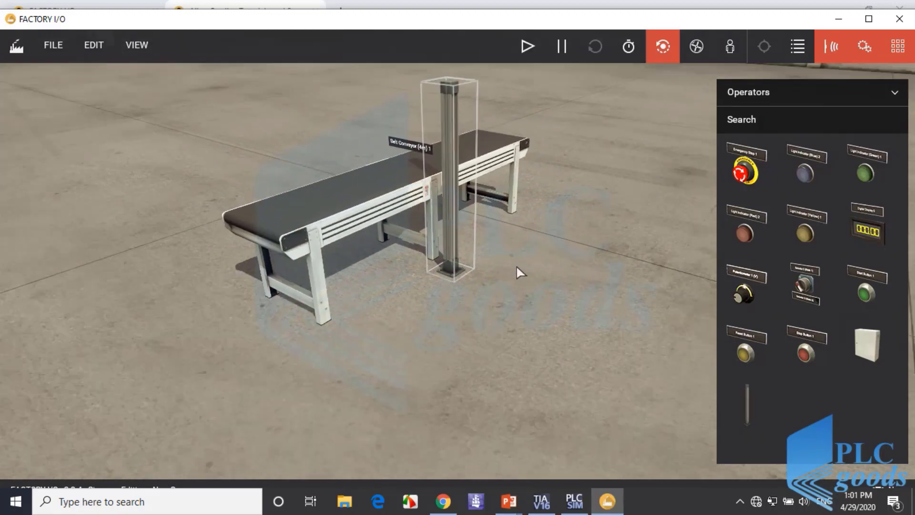
# Add the white control box from the Operators parts and raise it to the upper part of the column.
pyautogui.moveTo(864, 344); pyautogui.dragTo(469, 273)
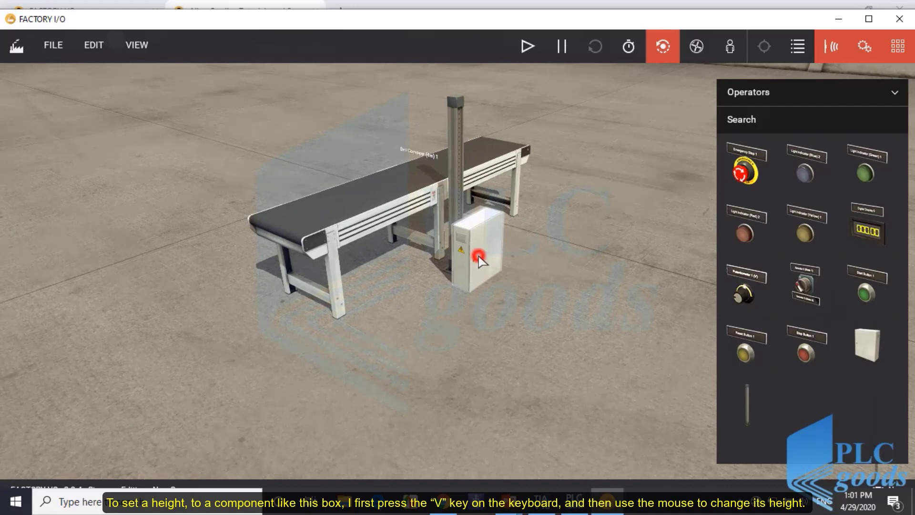
pyautogui.press('v')
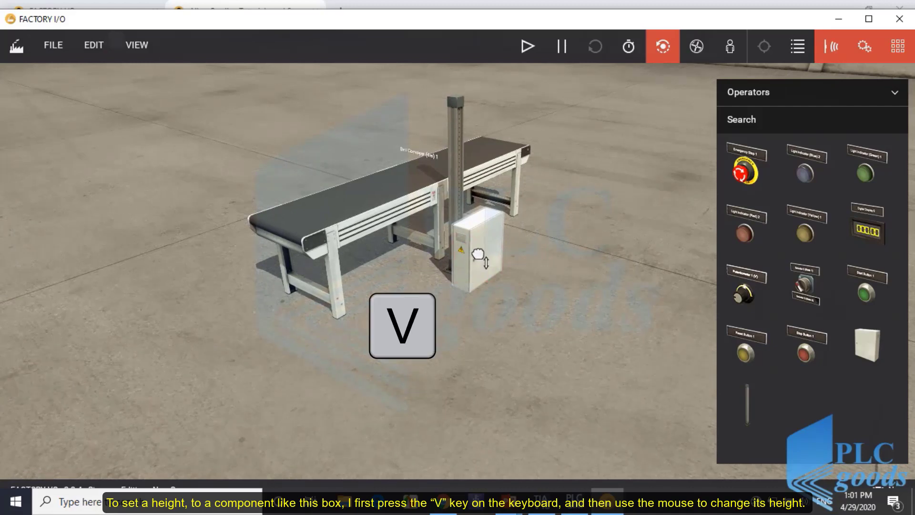
pyautogui.moveTo(479, 266); pyautogui.dragTo(441, 263)
pyautogui.click(463, 264)
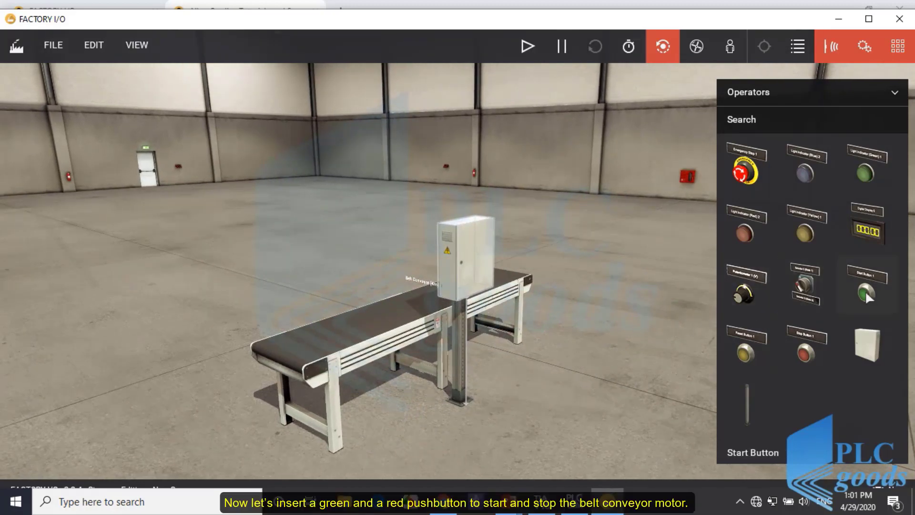
# Mount a green Start Button and a red Stop Button side by side on the front of the control box.
pyautogui.moveTo(865, 297); pyautogui.dragTo(487, 274)
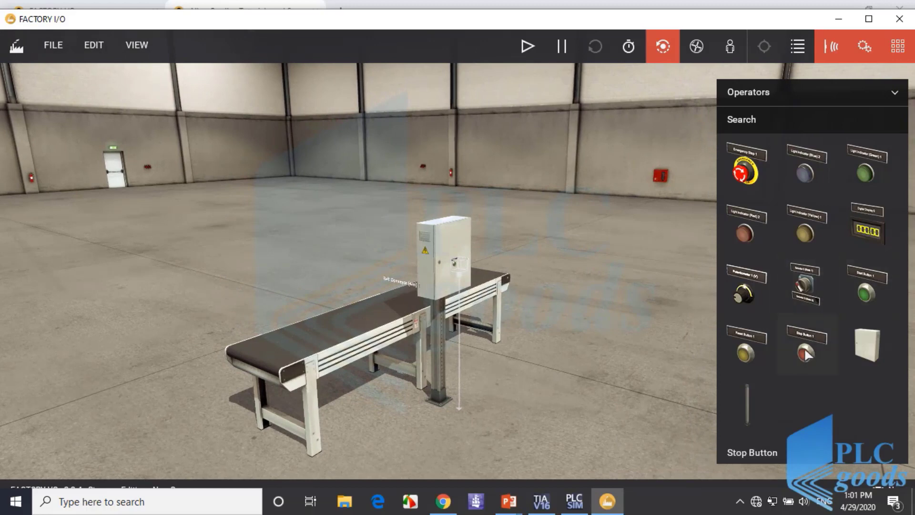
pyautogui.moveTo(806, 348); pyautogui.dragTo(248, 276)
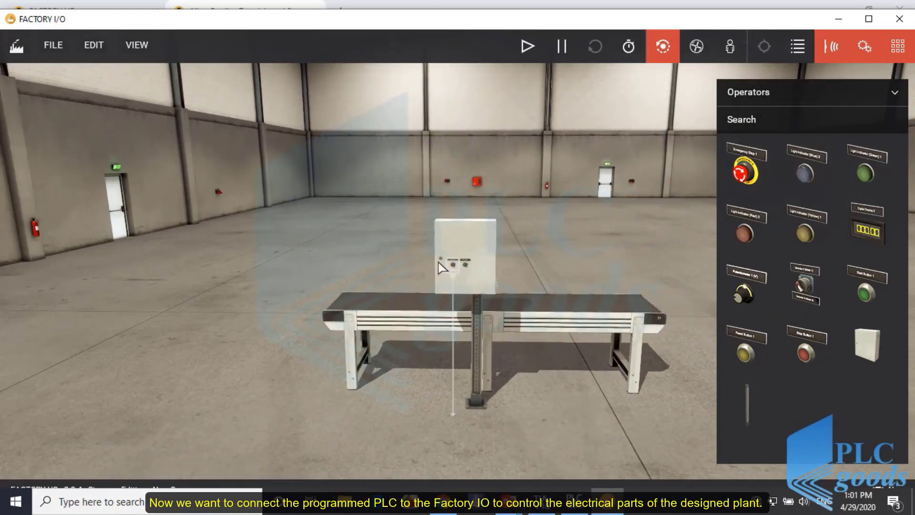
pyautogui.scroll(5, 459, 266)
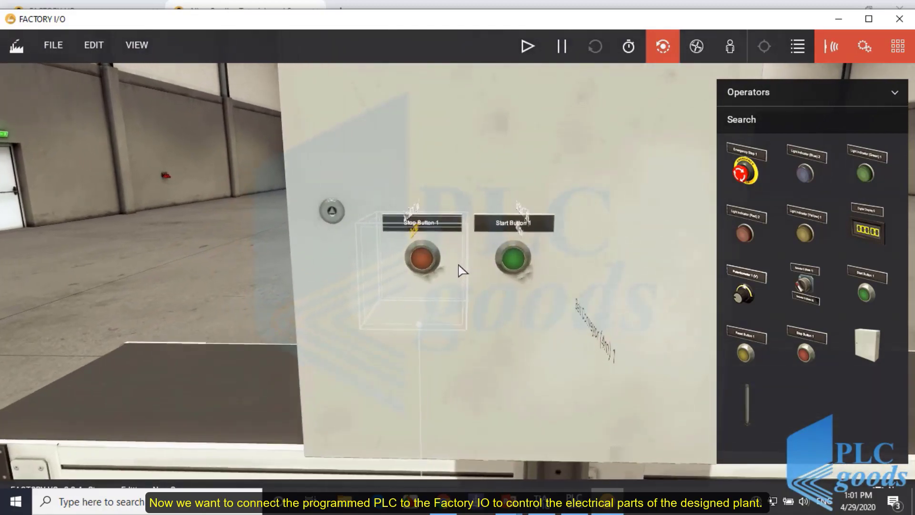
pyautogui.click(513, 308)
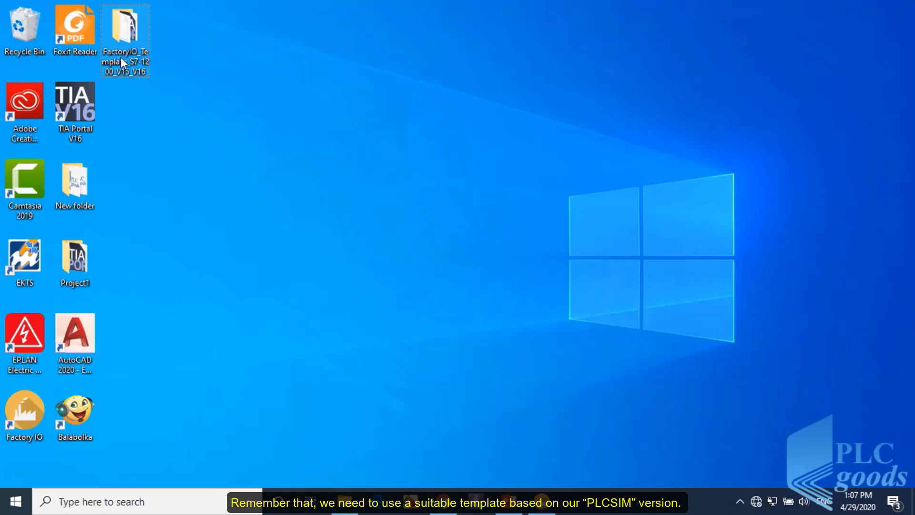
# Look up the project file in the FactoryIO_Template_S7-1200_V15_V16 folder on the desktop.
pyautogui.doubleClick(121, 58)
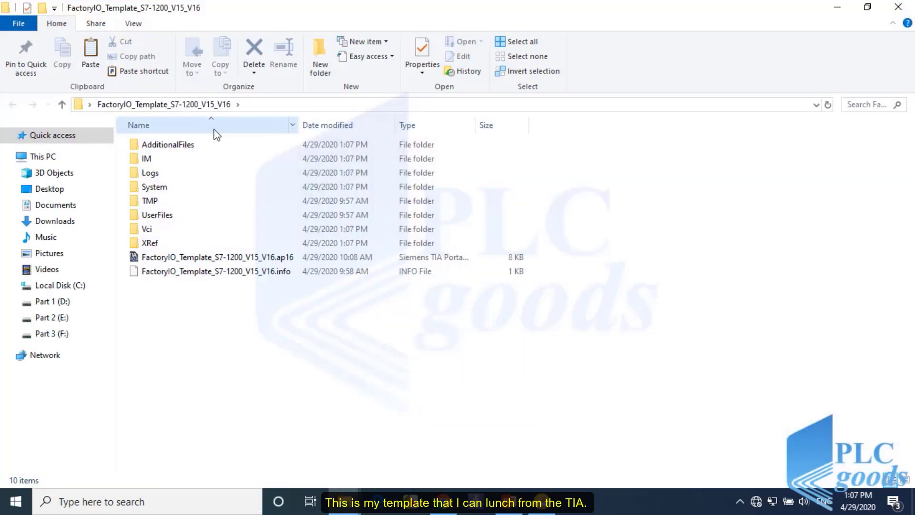
pyautogui.click(176, 258)
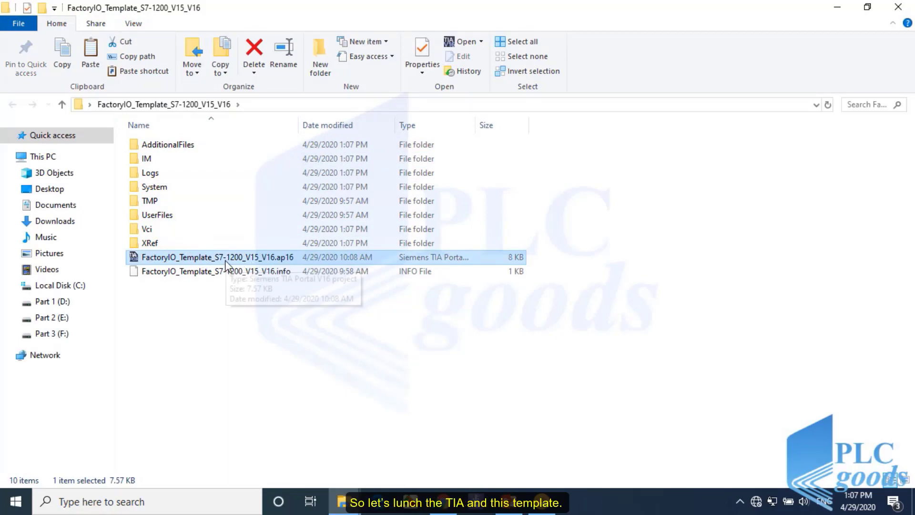
pyautogui.click(868, 7)
# Launch TIA Portal V16 and open the desktop project FactoryIO_Template_S7-1200_V15_V16.ap16 in the project view.
pyautogui.doubleClick(94, 114)
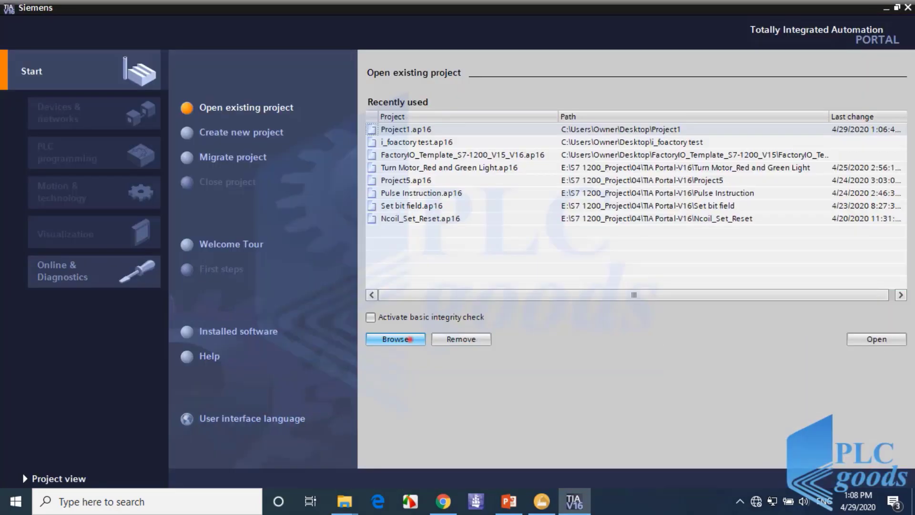
pyautogui.click(410, 339)
pyautogui.click(49, 126)
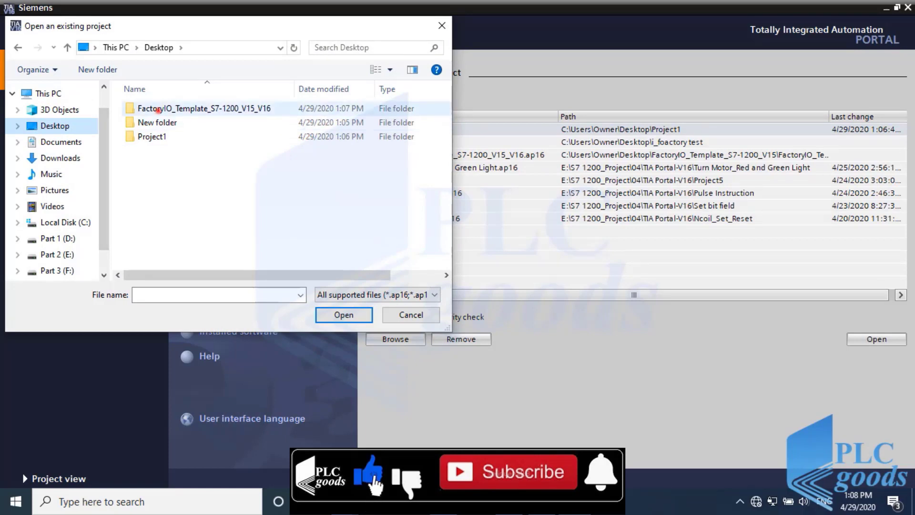
pyautogui.doubleClick(153, 108)
pyautogui.click(213, 221)
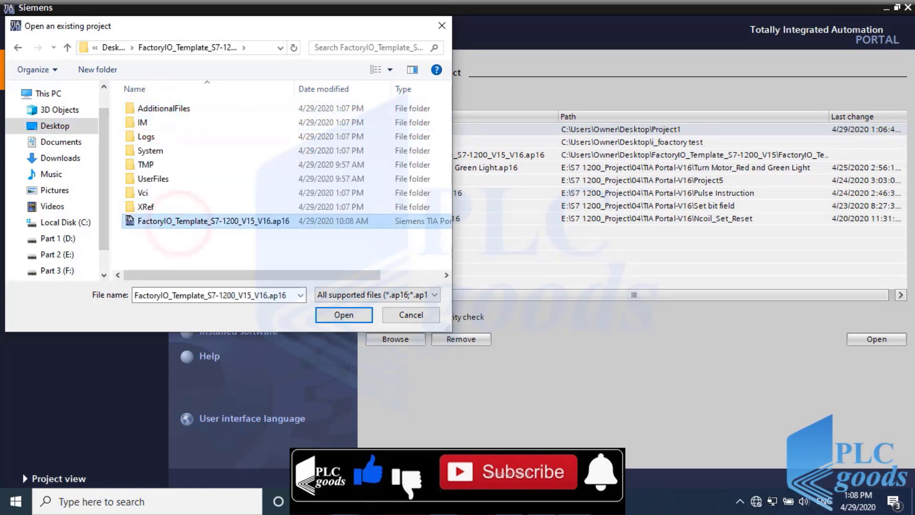
pyautogui.click(343, 314)
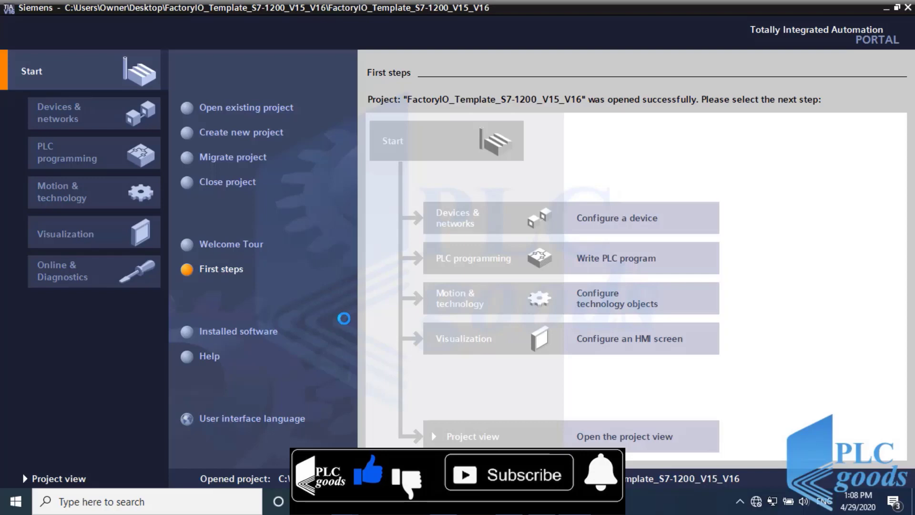
pyautogui.click(70, 479)
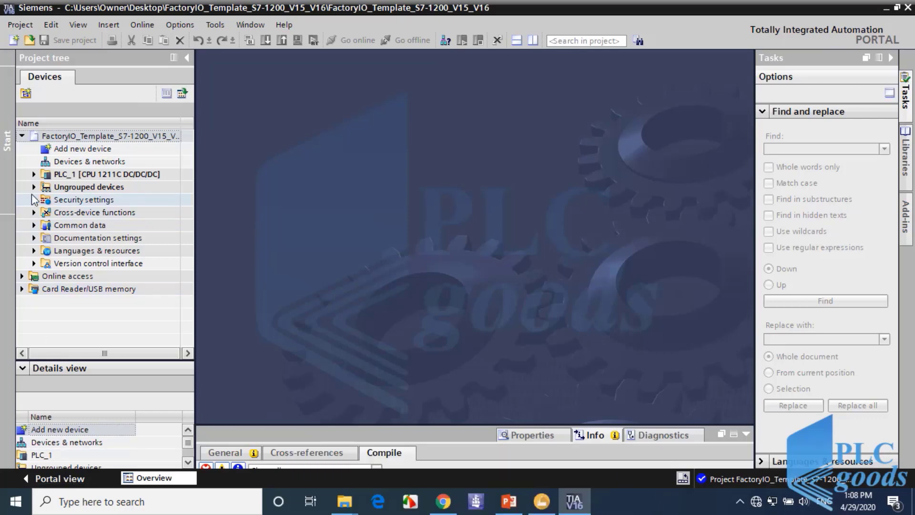
# Open the Main [OB1] block from the program blocks of PLC_1.
pyautogui.click(34, 174)
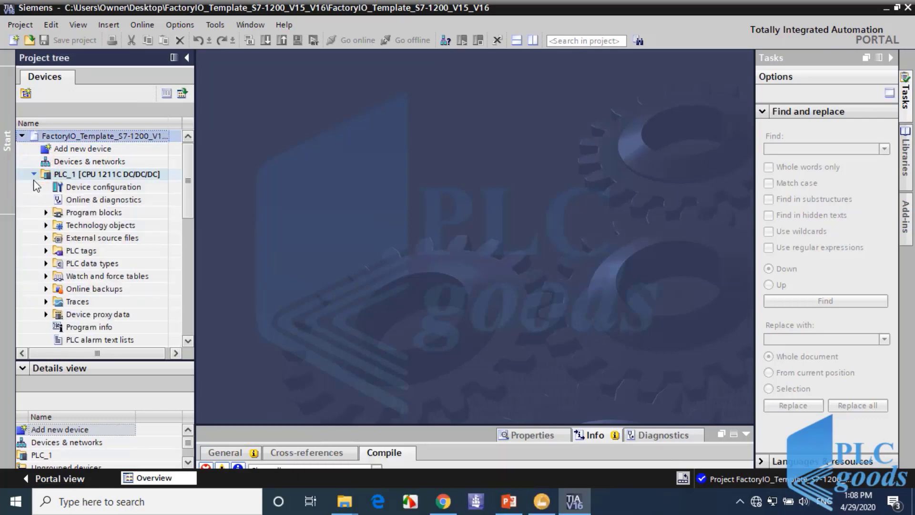
pyautogui.click(52, 214)
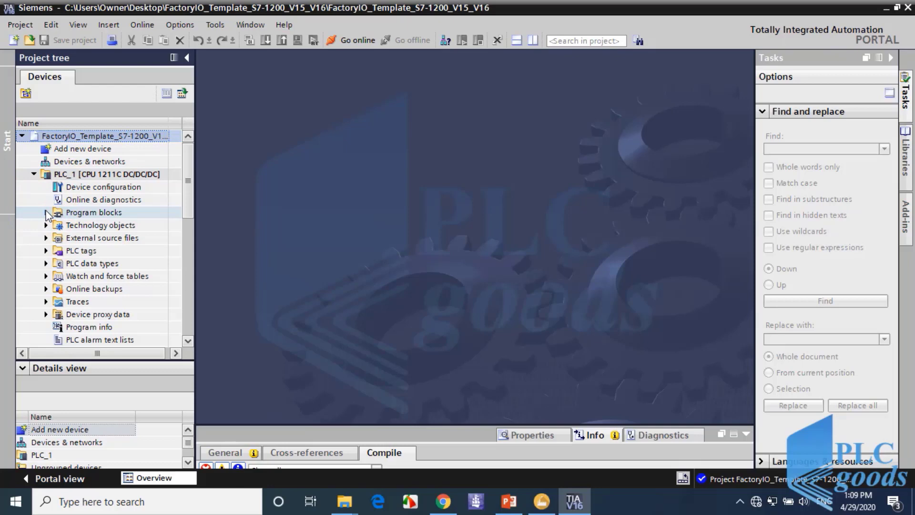
pyautogui.click(46, 213)
pyautogui.click(90, 238)
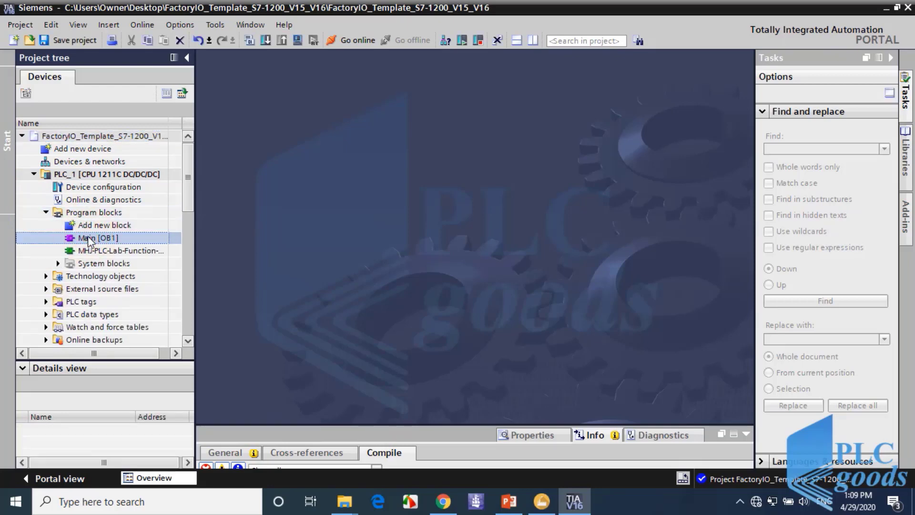
pyautogui.doubleClick(88, 237)
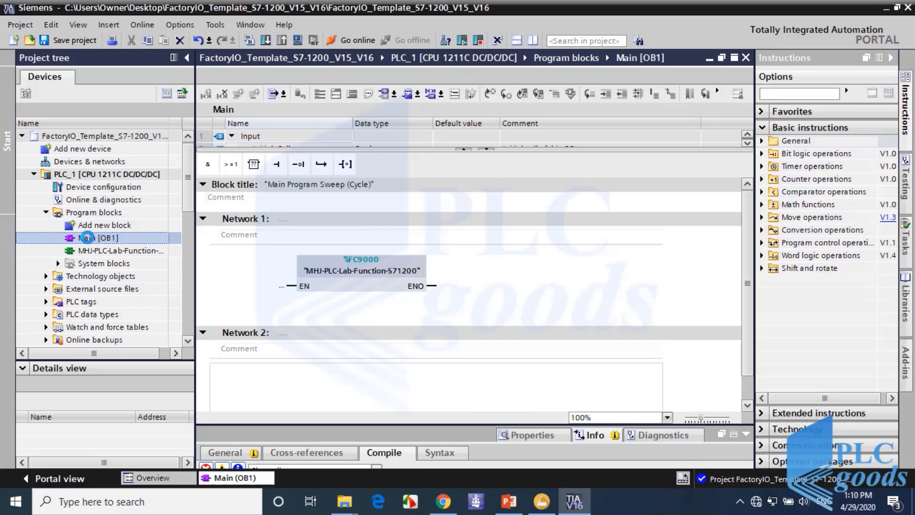
# Examine the MHJ-PLC-Lab-Function-S71200 block among the program blocks and in Network 1 of Main.
pyautogui.click(98, 264)
pyautogui.click(98, 250)
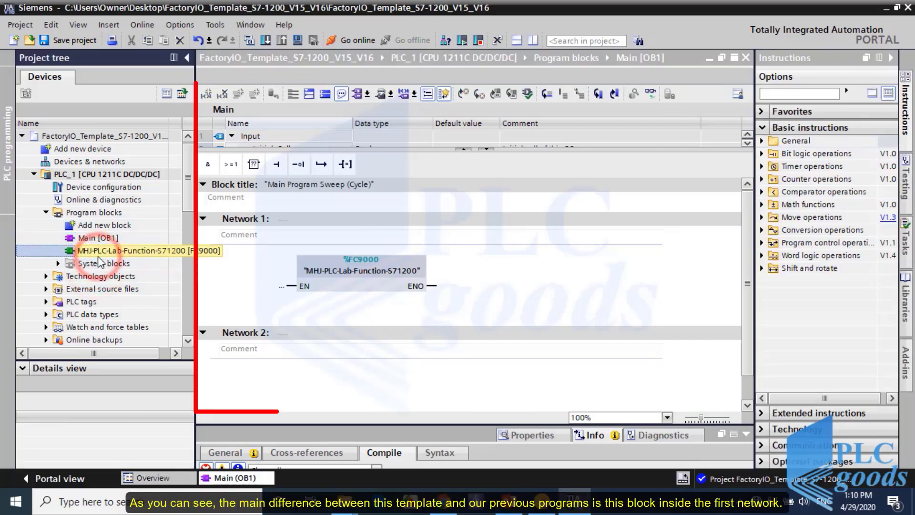
pyautogui.click(346, 272)
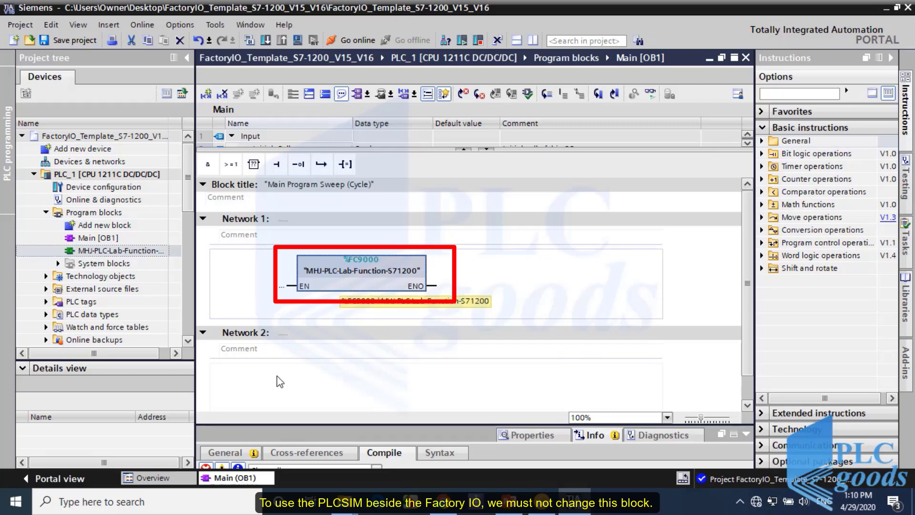
# Write the ladder program in Network 2: normally closed Stop (I0.1), Start (I0.0) with parallel Motor (Q0.0) contact, and Motor coil (Q0.0).
pyautogui.click(276, 381)
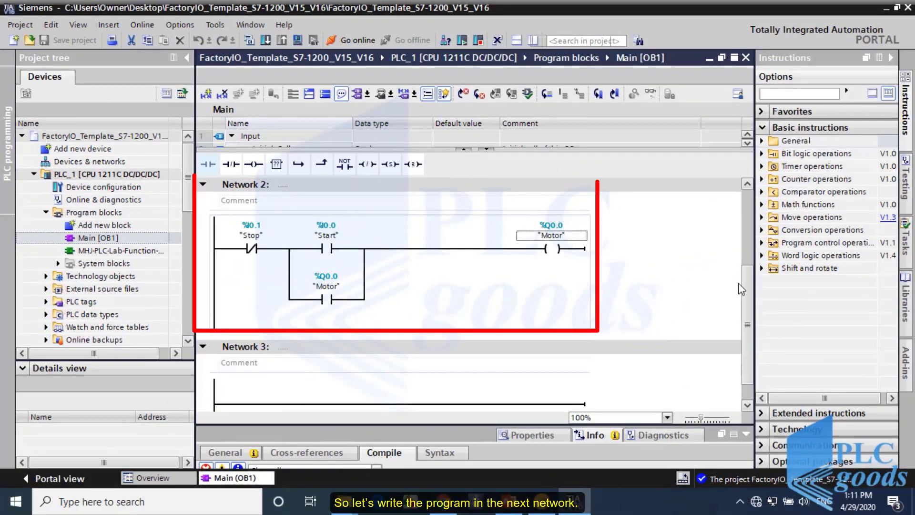
pyautogui.scroll(3, 744, 266)
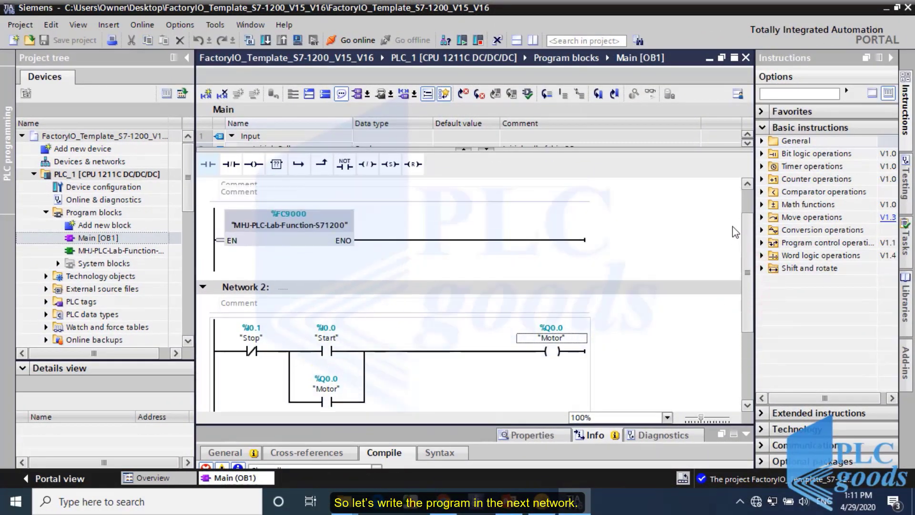
pyautogui.click(289, 239)
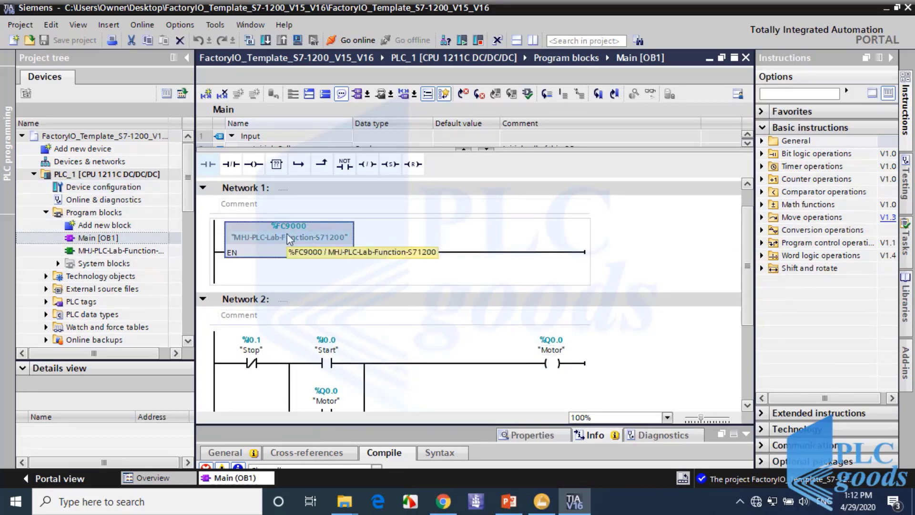
# Compile the PLC program, start the PLC simulation and load PLC_1 into the simulated controller.
pyautogui.click(249, 41)
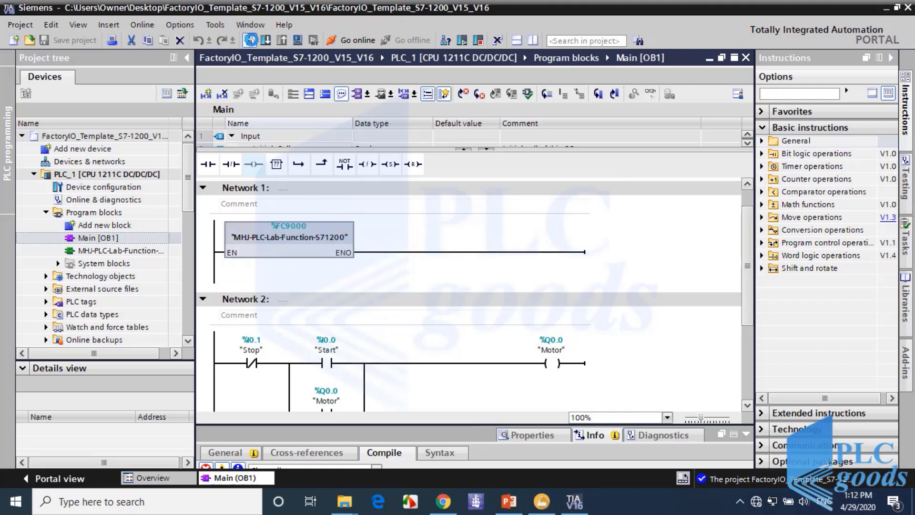
pyautogui.click(297, 41)
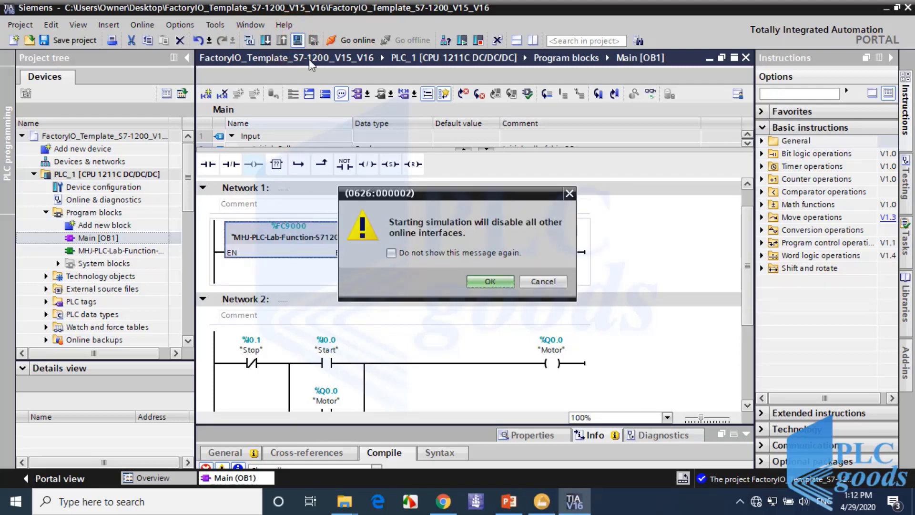
pyautogui.click(489, 282)
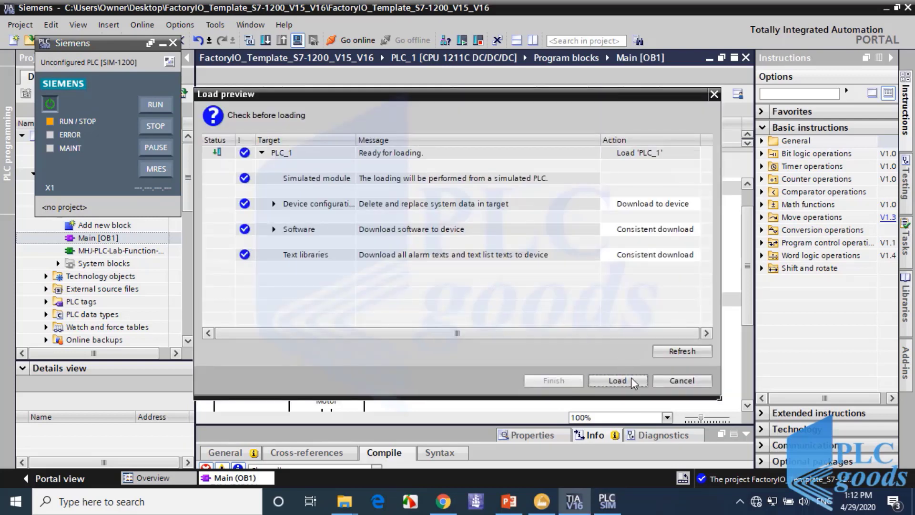
pyautogui.click(625, 377)
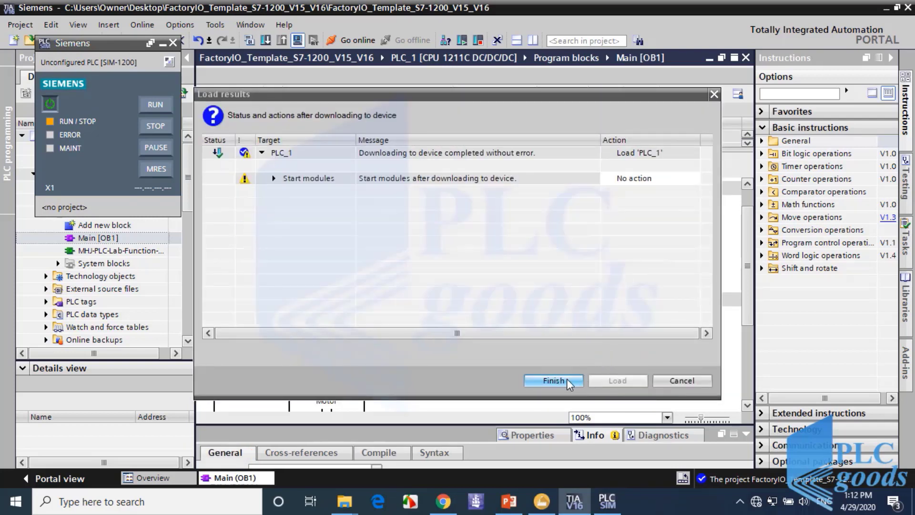
# Set the Start modules action to Start module in the load results and finish the download.
pyautogui.click(651, 182)
pyautogui.click(696, 178)
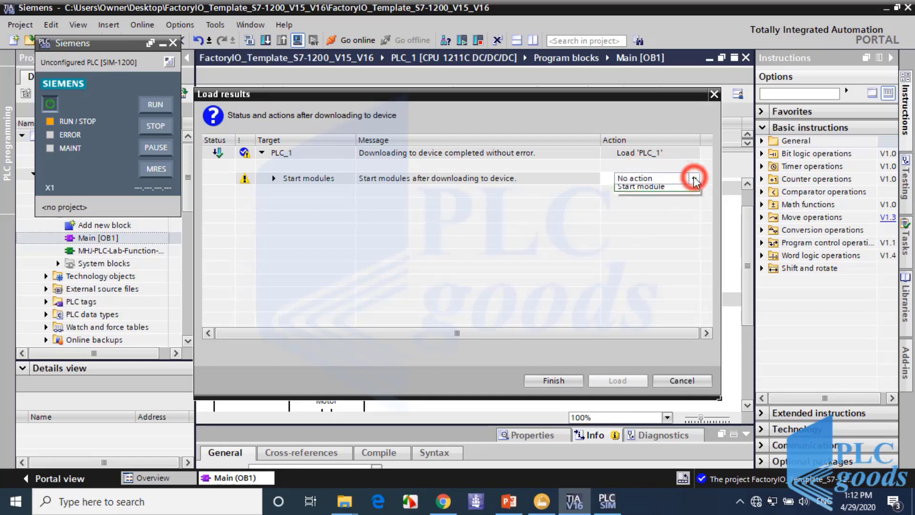
pyautogui.click(698, 181)
pyautogui.click(667, 199)
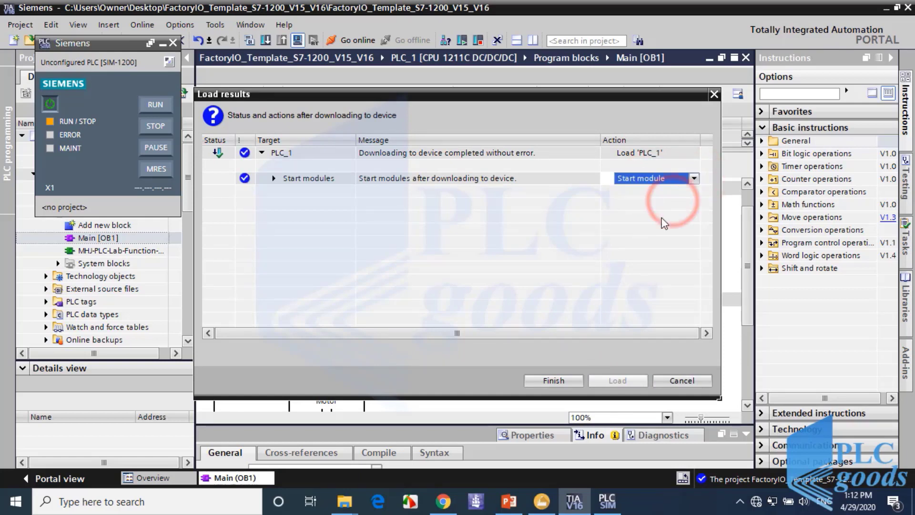
pyautogui.click(562, 382)
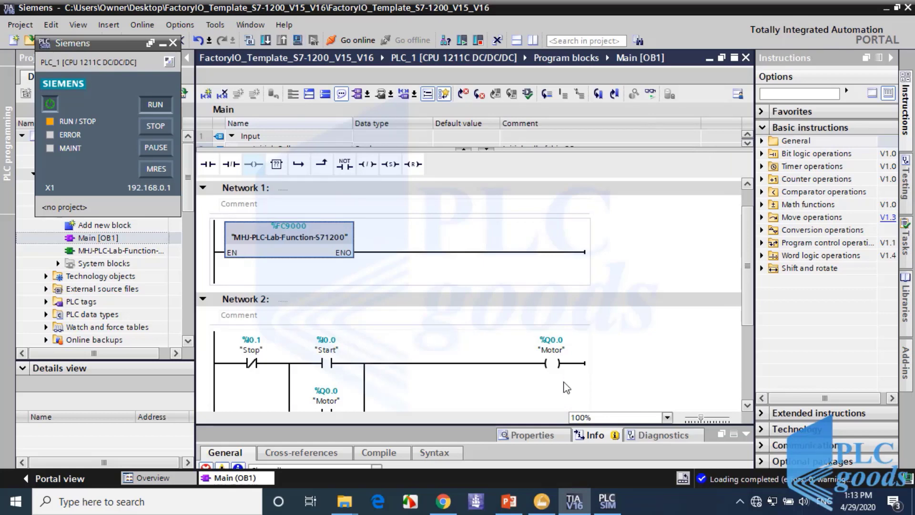
# Turn on online monitoring of the Main block to follow the Network 2 motor logic.
pyautogui.moveTo(746, 312); pyautogui.dragTo(749, 343)
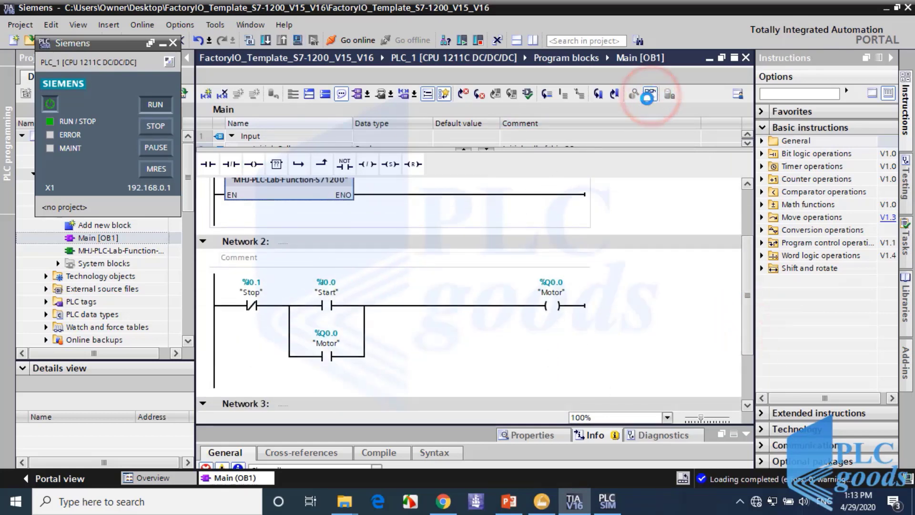
pyautogui.click(651, 94)
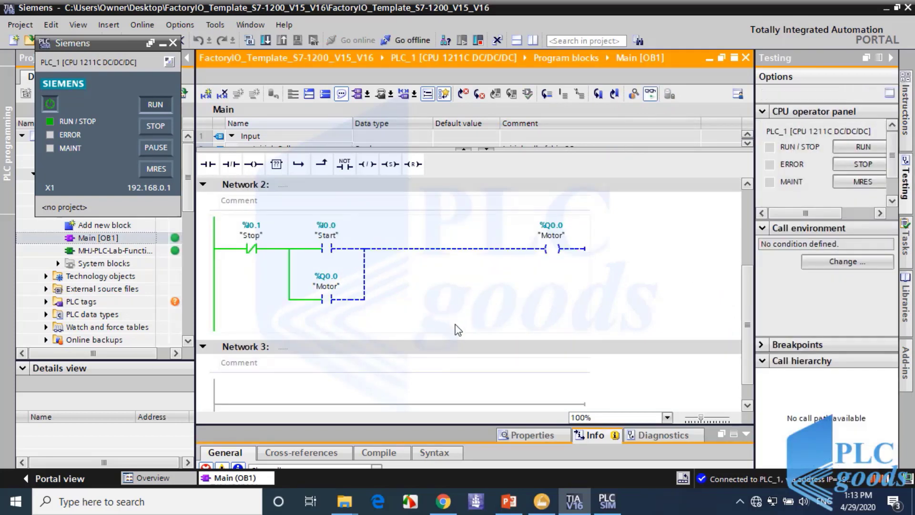
pyautogui.click(420, 292)
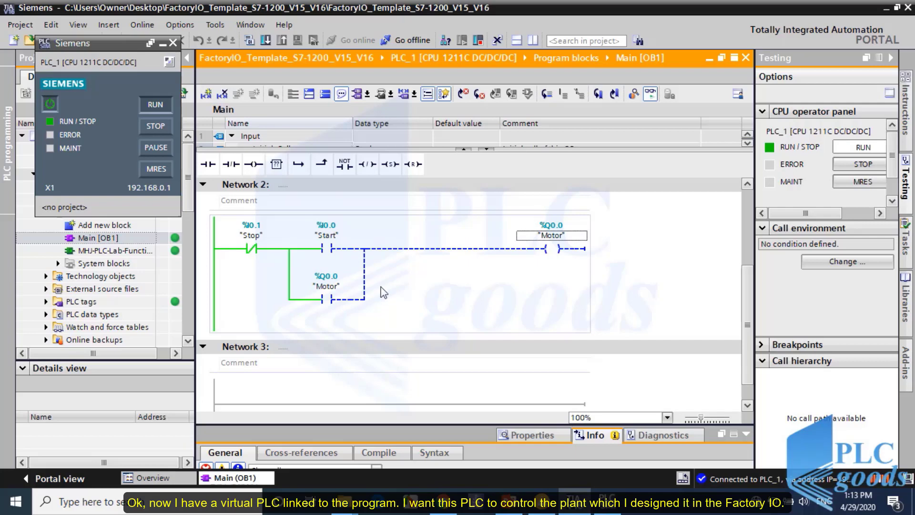
# Switch to Factory I/O and show the actuator tags, examining those of the belt conveyor and the Stop and Start button lights.
pyautogui.hotkey('alt', 'Tab')
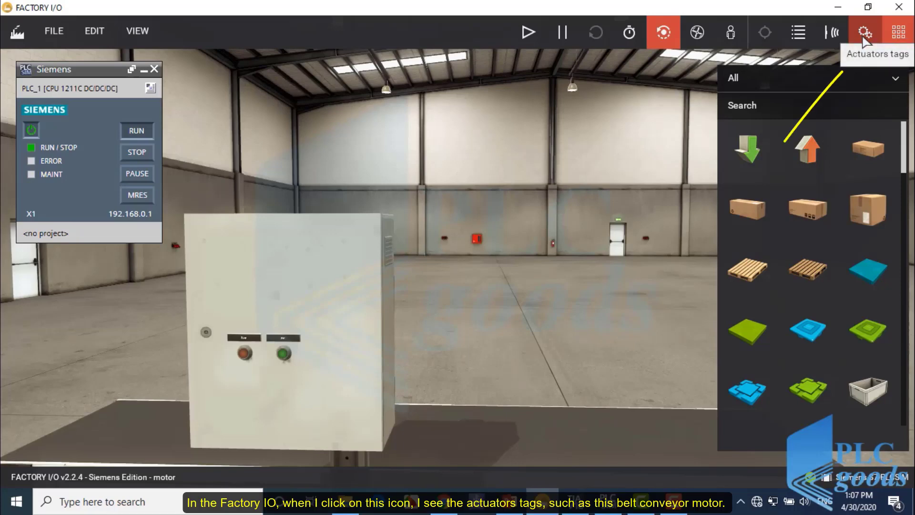
pyautogui.click(864, 35)
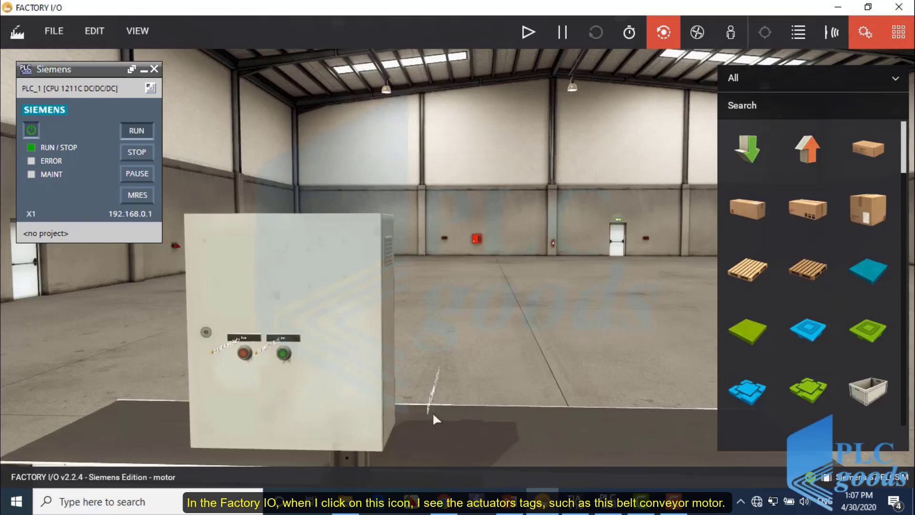
pyautogui.moveTo(433, 411); pyautogui.dragTo(342, 400)
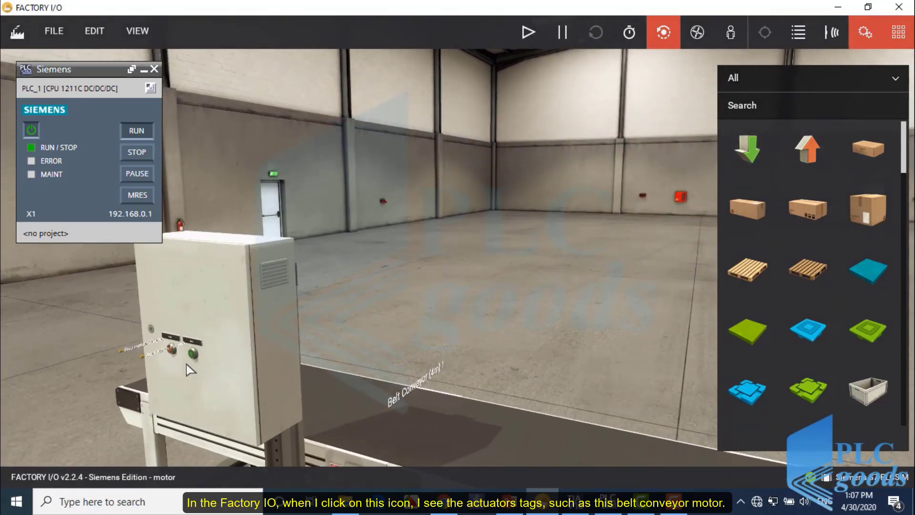
pyautogui.scroll(3, 69, 361)
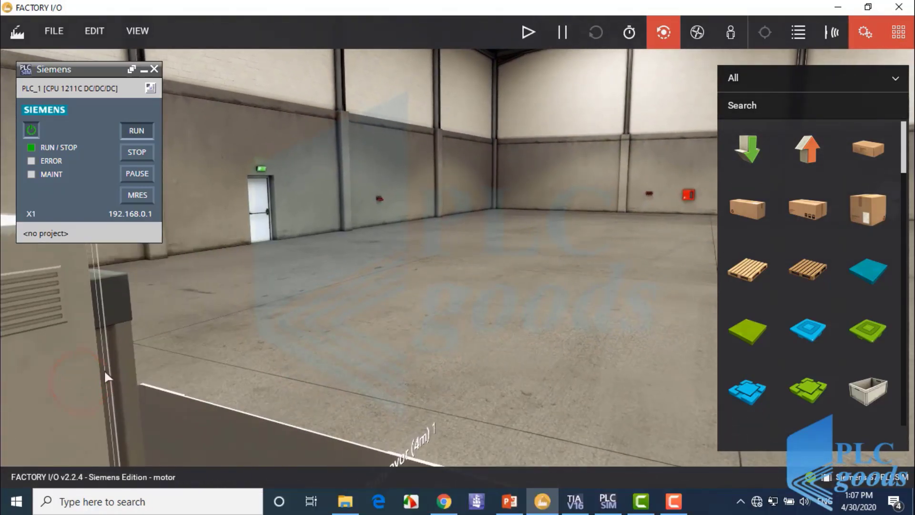
pyautogui.moveTo(196, 394); pyautogui.dragTo(233, 382)
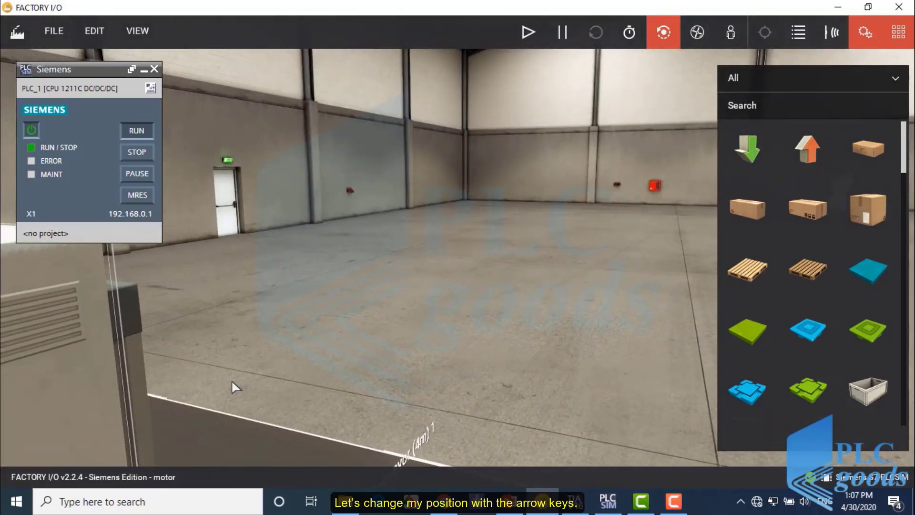
pyautogui.press('Left')
pyautogui.press('Down')
pyautogui.press('Right')
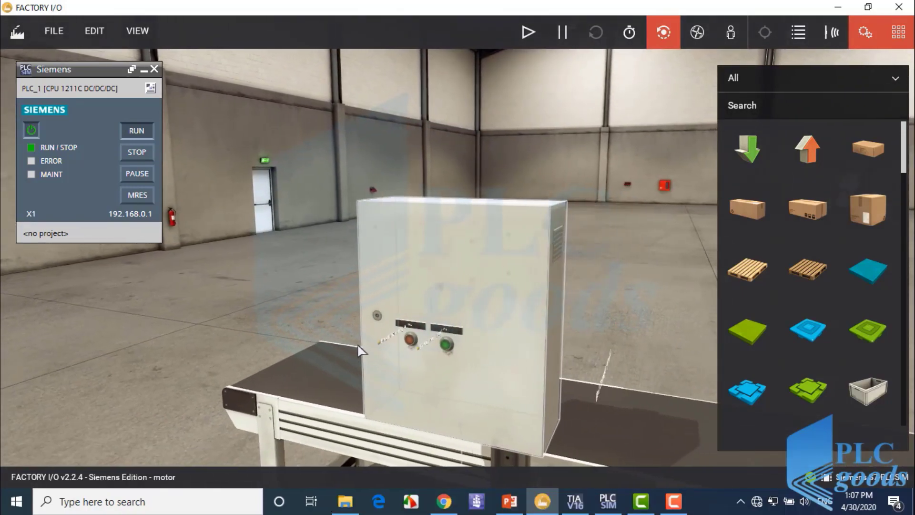
pyautogui.press('Up')
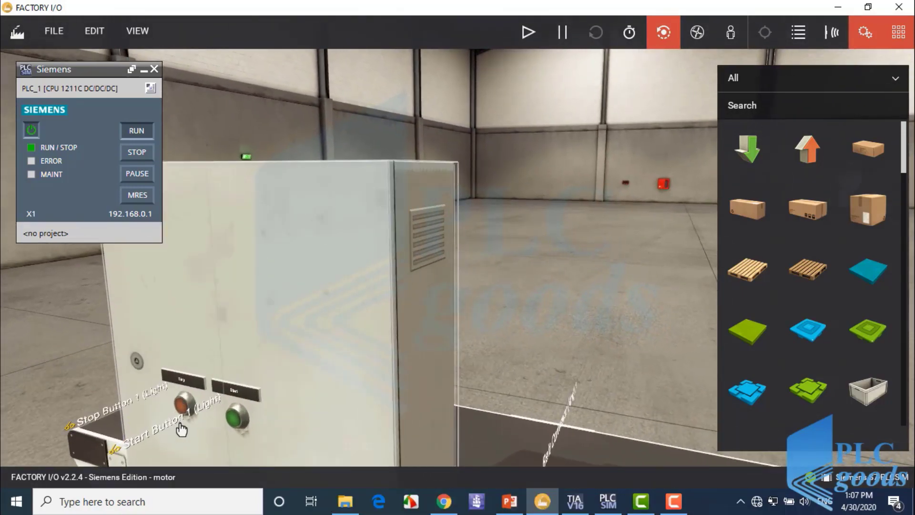
pyautogui.moveTo(233, 313); pyautogui.dragTo(223, 343)
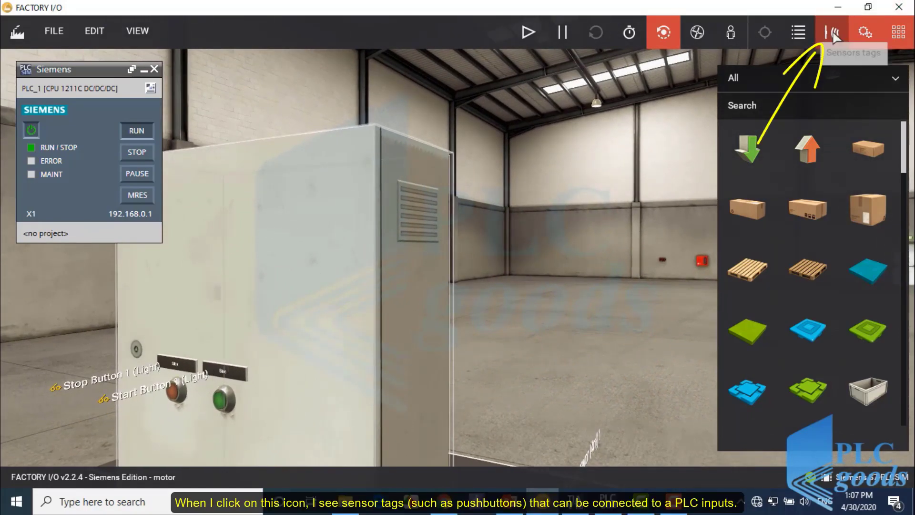
# Show the sensor tags instead of the actuator tags and rename the Start pushbutton's tag to Start _PB.
pyautogui.click(860, 30)
pyautogui.click(827, 33)
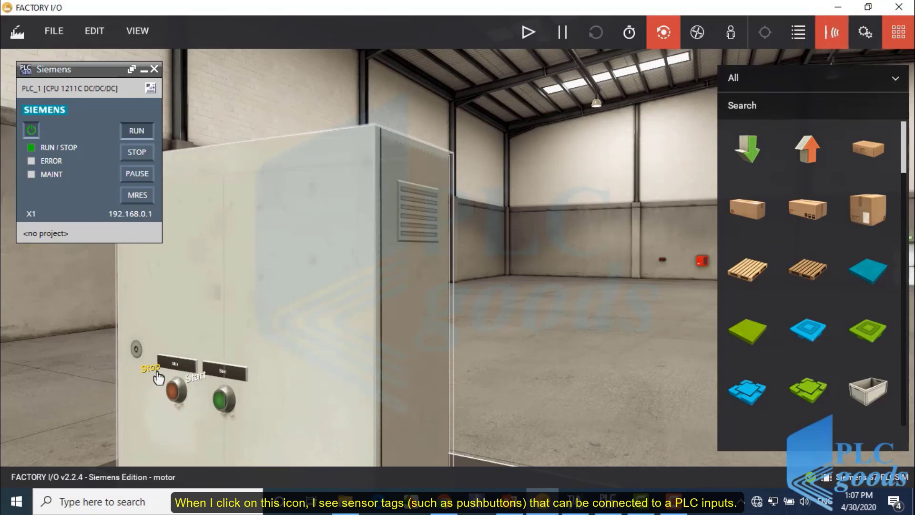
pyautogui.click(194, 378)
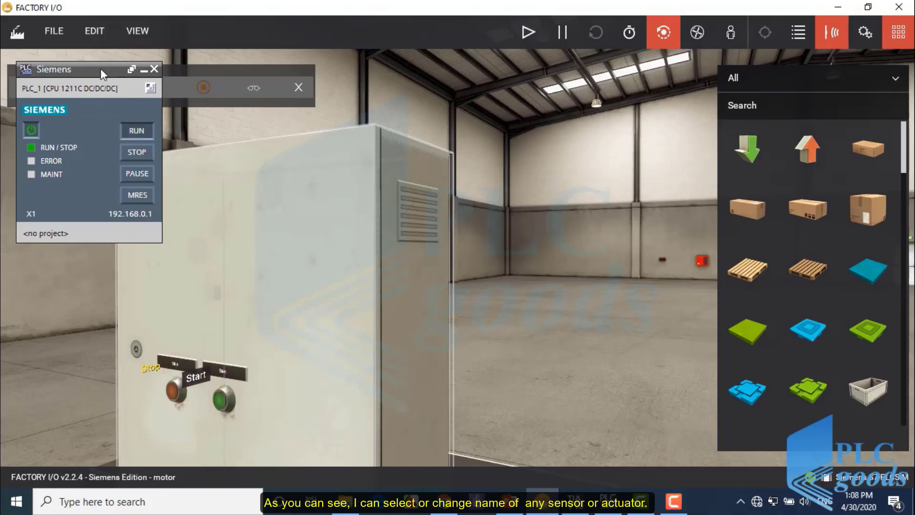
pyautogui.moveTo(102, 73); pyautogui.dragTo(77, 277)
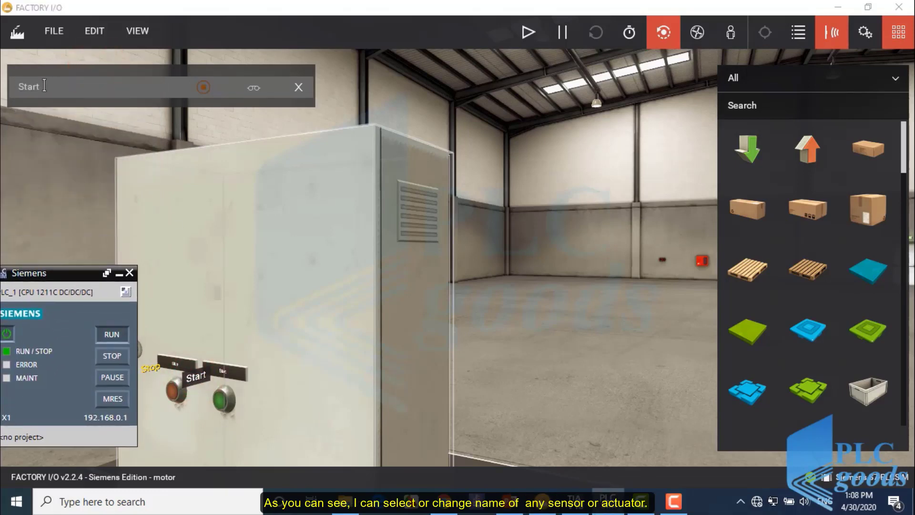
pyautogui.click(44, 85)
pyautogui.click(52, 86)
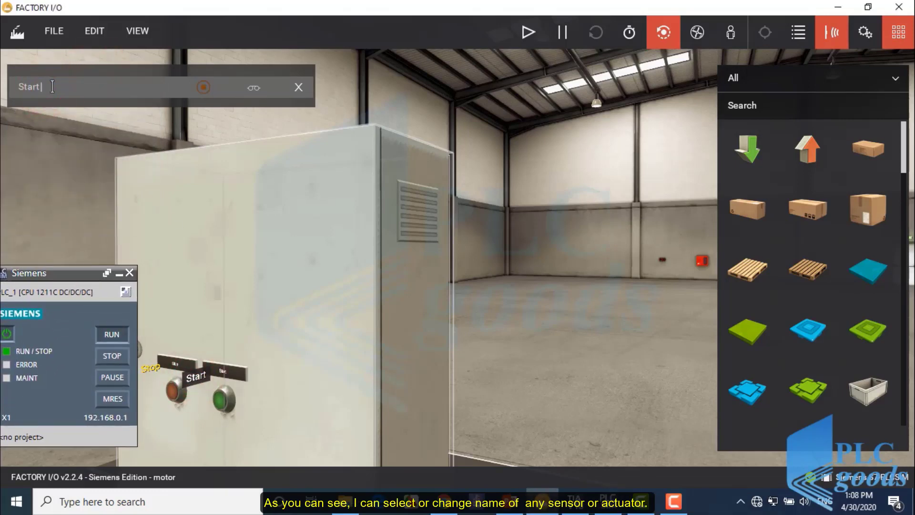
pyautogui.write('_PB')
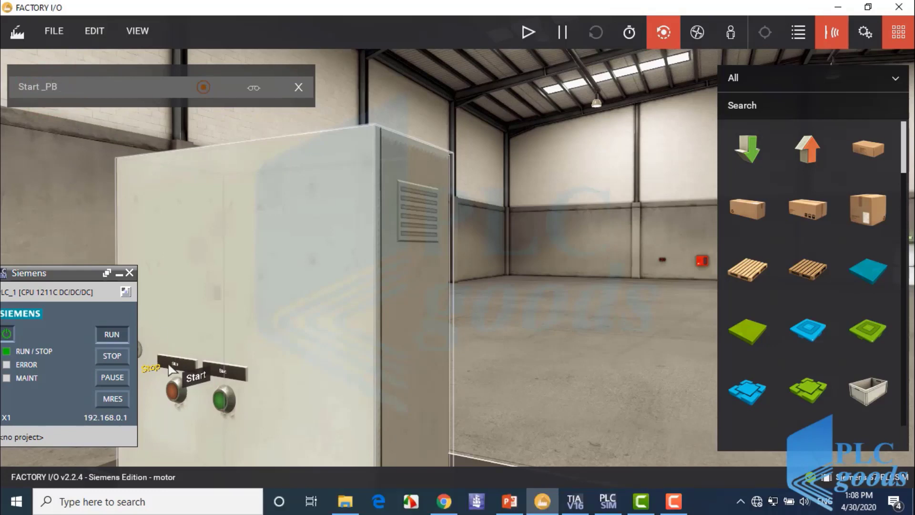
# Pin the Stop pushbutton's sensor tag and rename it to Stop_PB.
pyautogui.click(152, 368)
pyautogui.click(72, 113)
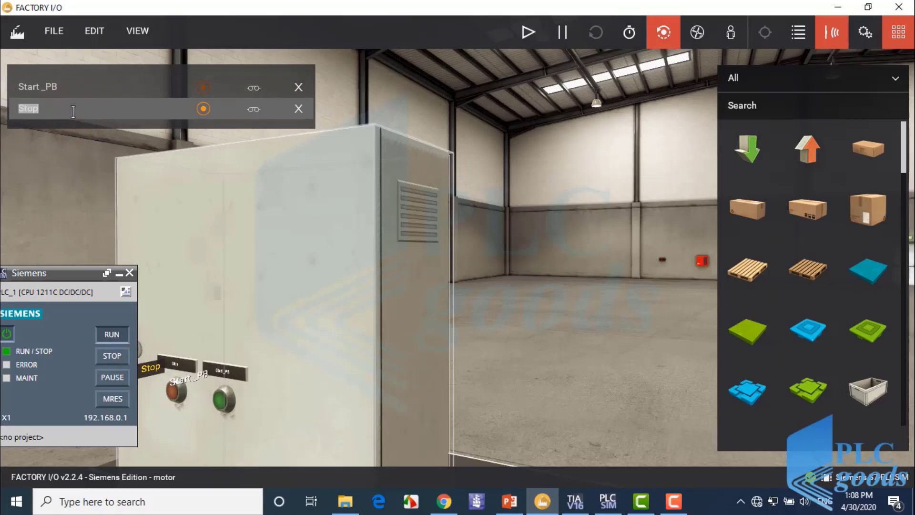
pyautogui.click(86, 108)
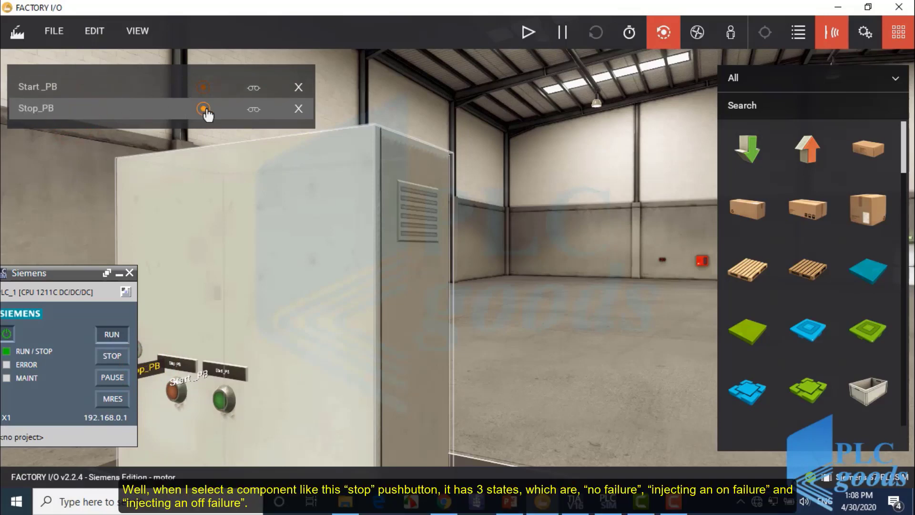
# Cycle the Stop_PB tag through Injecting an On failure and Injecting an Off failure, back to No failure.
pyautogui.click(253, 111)
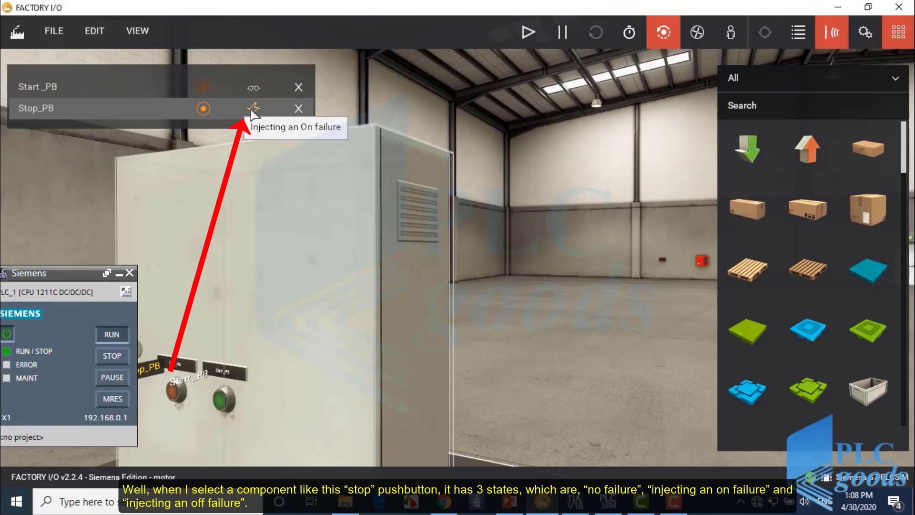
pyautogui.click(253, 109)
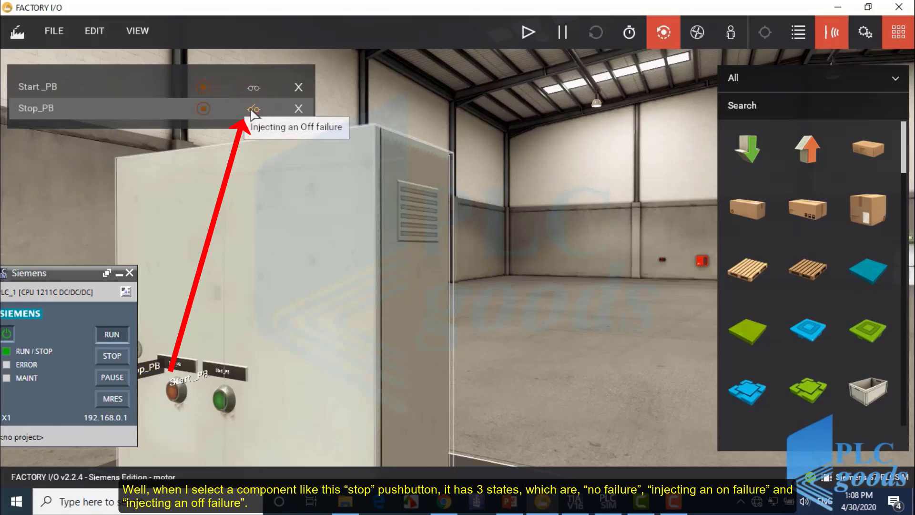
pyautogui.click(253, 110)
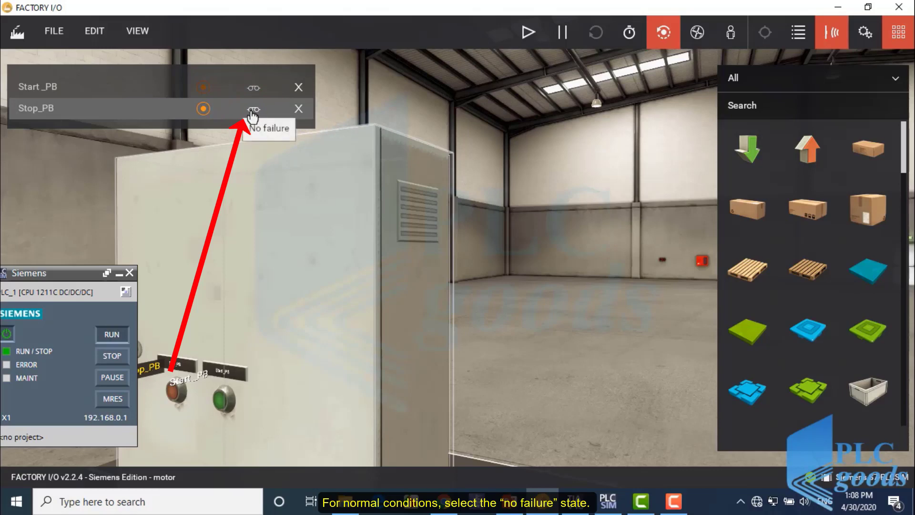
# Show the actuator tags alongside the sensor tags and pin the Belt Conveyor (4m) 1 tag.
pyautogui.scroll(-3, 268, 149)
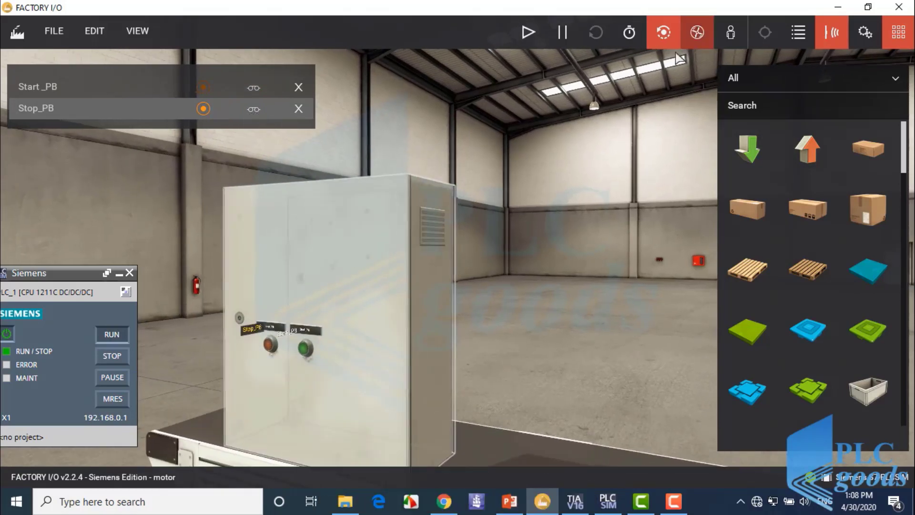
pyautogui.scroll(-3, 315, 236)
pyautogui.click(861, 35)
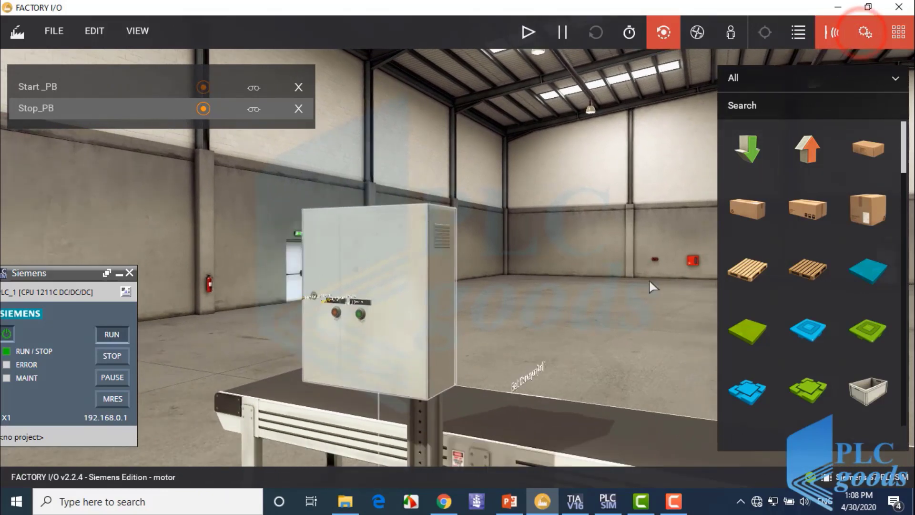
pyautogui.click(528, 380)
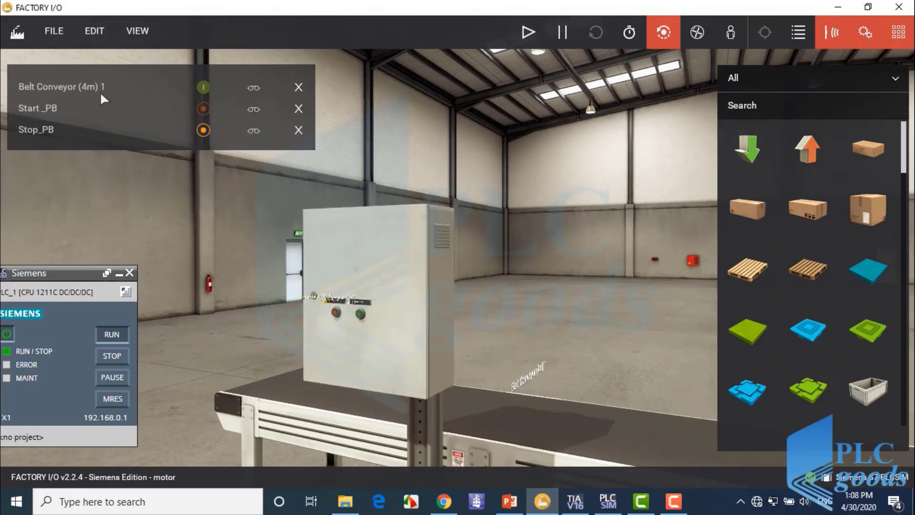
# Run the scene and test the Belt Conveyor (4m) 1 actuator by forcing it on and off, releasing the force at the end.
pyautogui.click(203, 87)
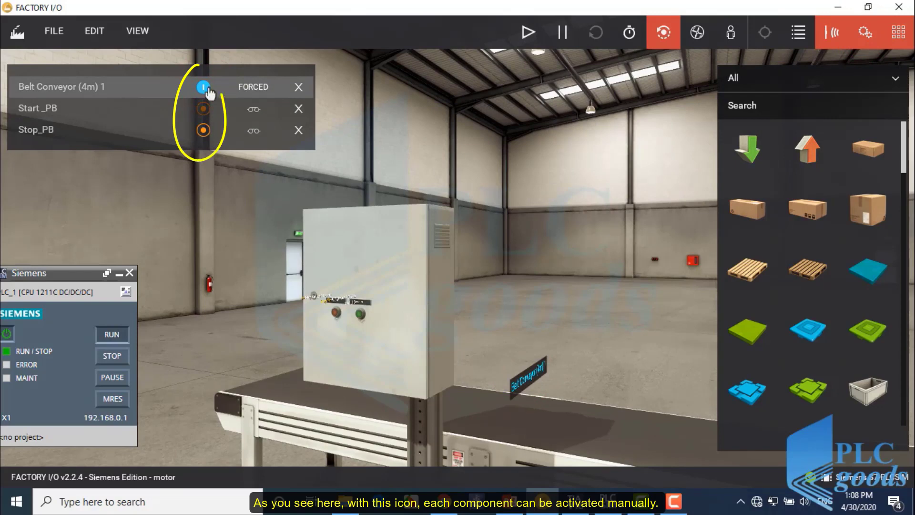
pyautogui.click(530, 32)
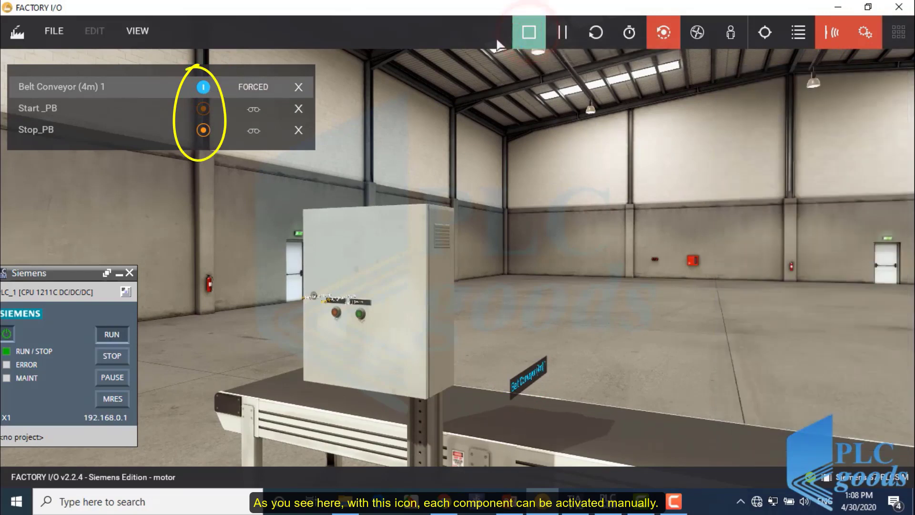
pyautogui.click(203, 86)
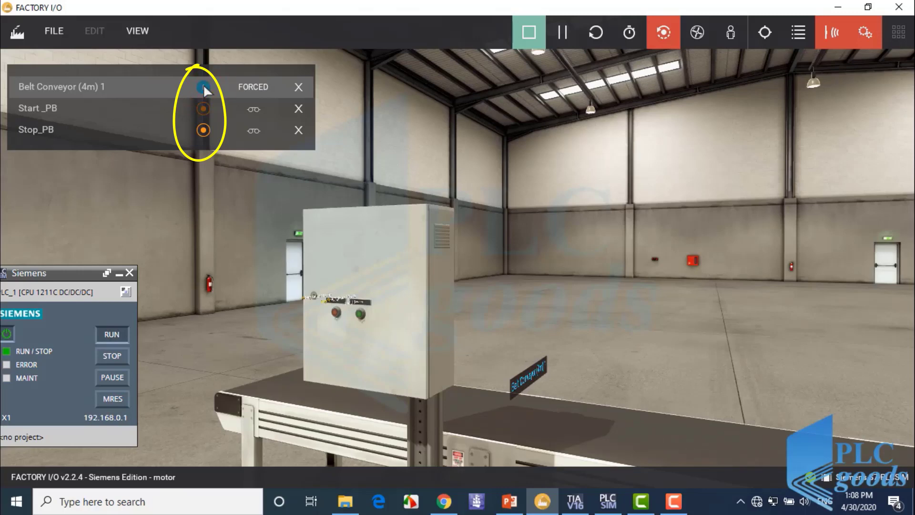
pyautogui.click(251, 87)
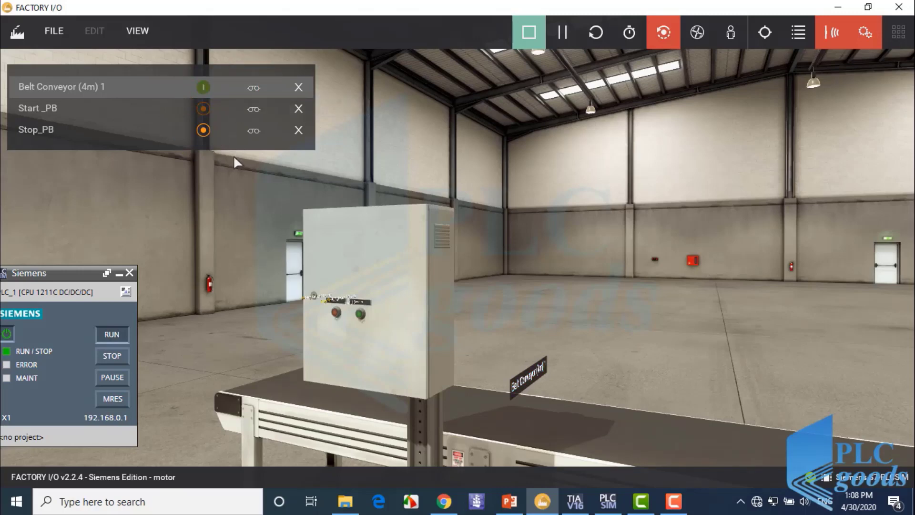
# Unpin the Stop_PB, Start _PB and Belt Conveyor (4m) 1 tags from the scene view.
pyautogui.click(298, 130)
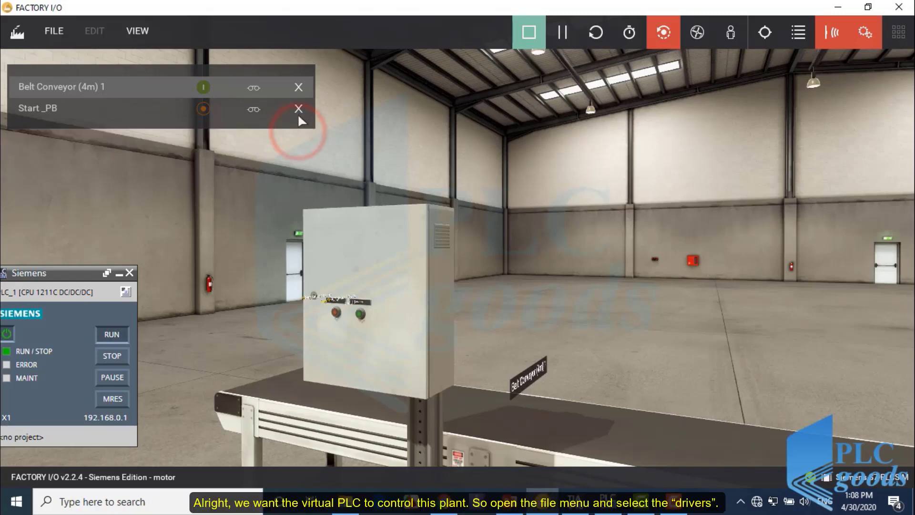
pyautogui.click(299, 108)
pyautogui.click(298, 87)
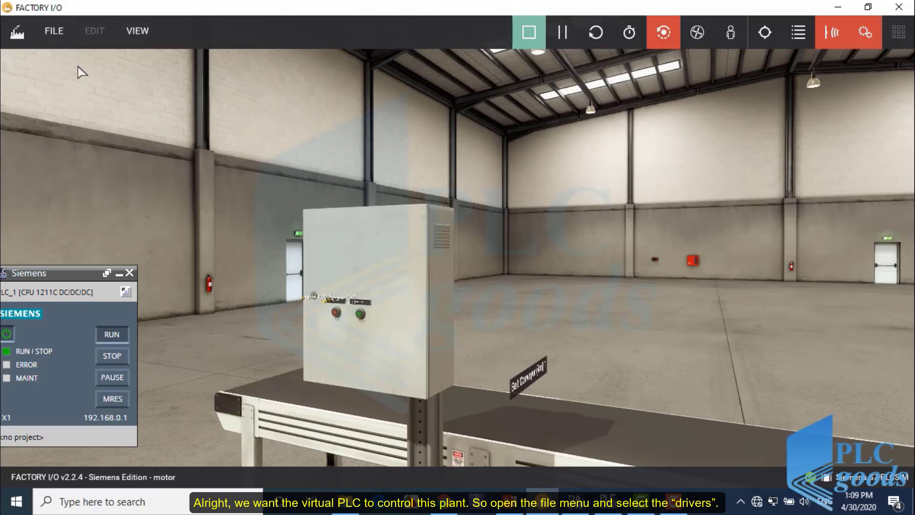
# Open the scene's driver settings and choose Siemens S7-PLCSIM as the driver, moving the PLCSIM window off the list.
pyautogui.click(53, 32)
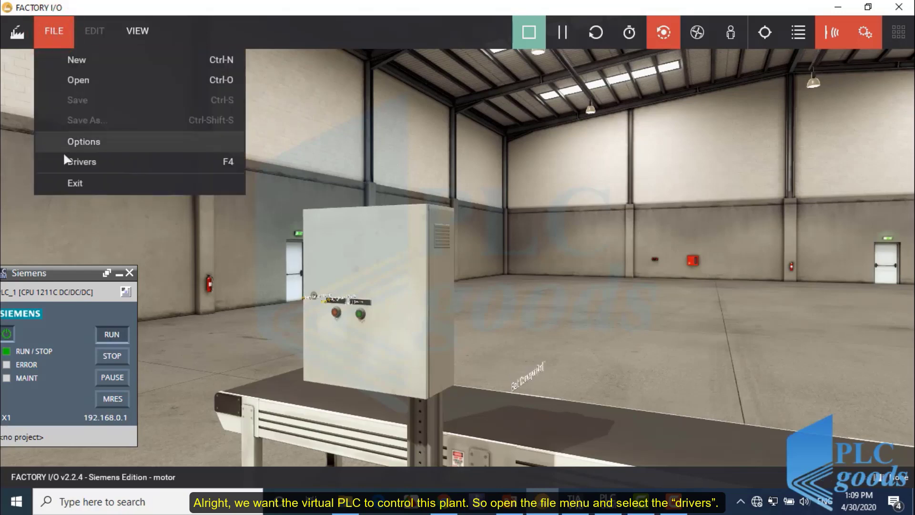
pyautogui.click(82, 165)
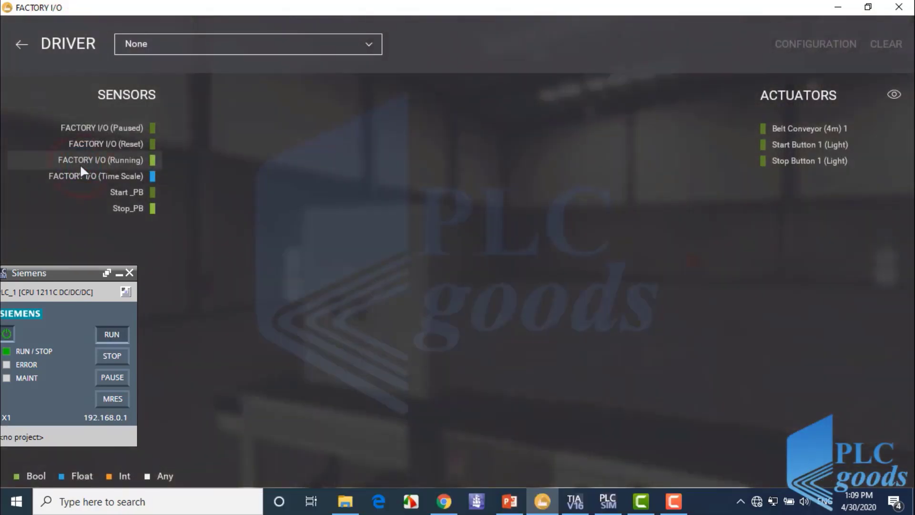
pyautogui.click(247, 44)
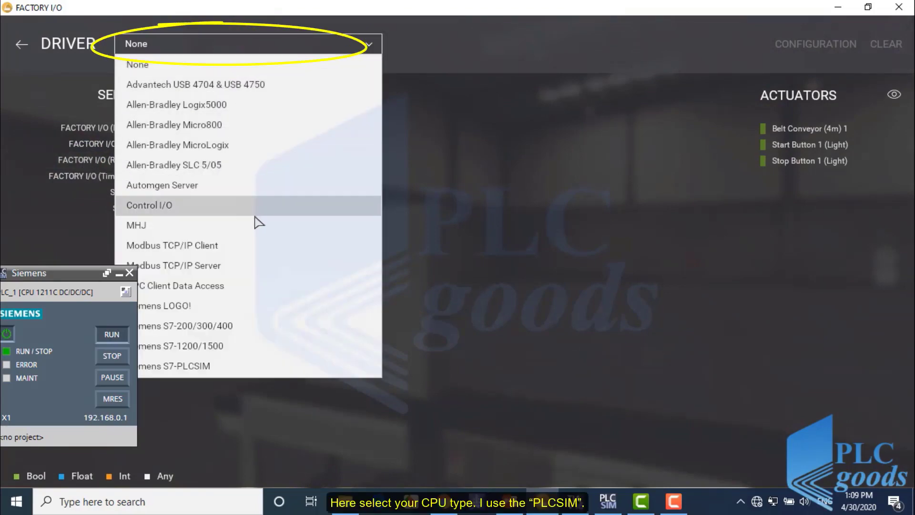
pyautogui.moveTo(43, 273); pyautogui.dragTo(464, 310)
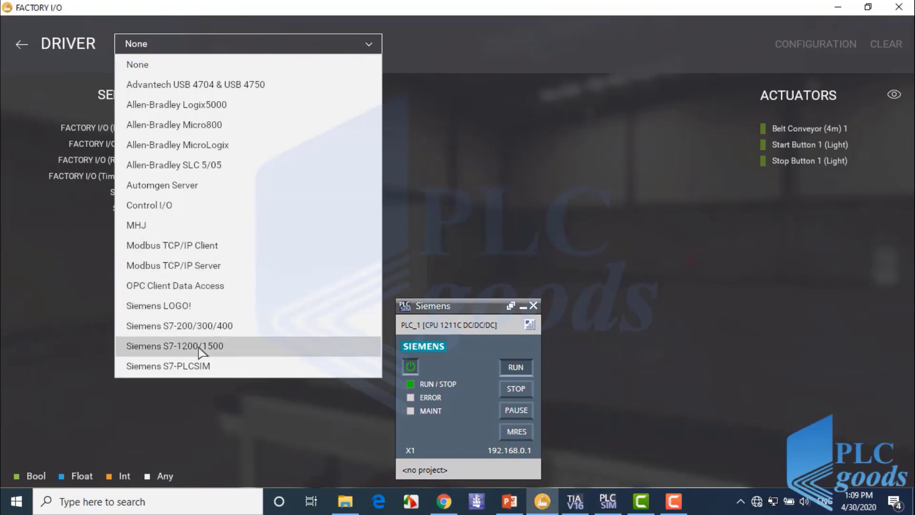
pyautogui.click(177, 365)
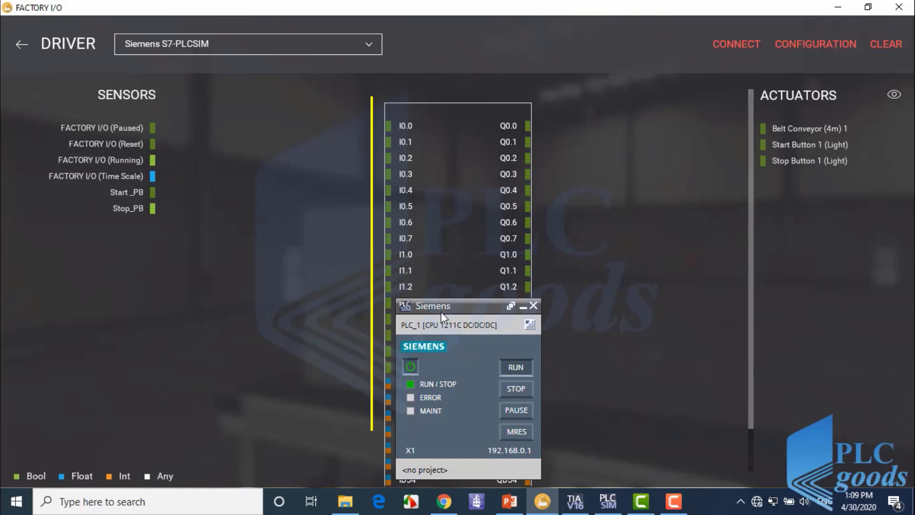
# Map Start _PB to I0.0, Stop_PB to I0.1 and Belt Conveyor (4m) 1 to Q0.0, and connect the driver to the simulated PLC.
pyautogui.moveTo(472, 309); pyautogui.dragTo(462, 308)
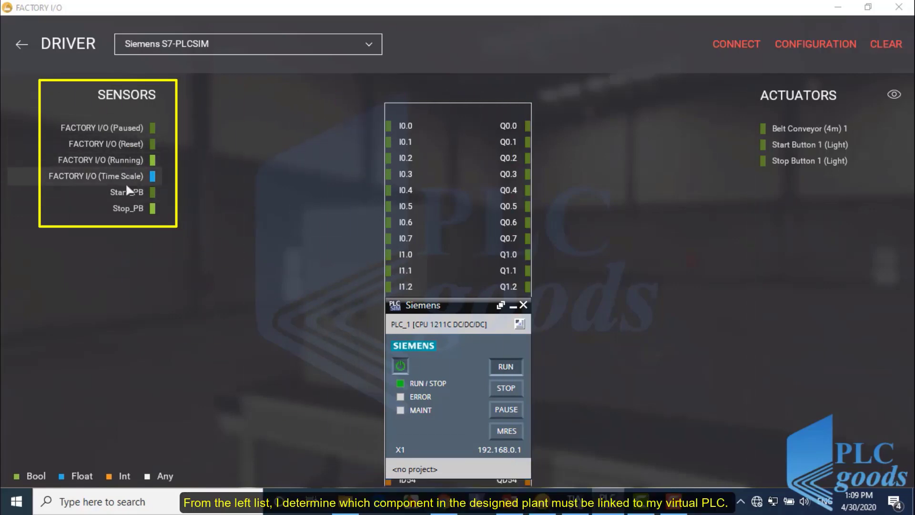
pyautogui.moveTo(125, 190)
pyautogui.mouseDown()
pyautogui.moveTo(332, 142)
pyautogui.moveTo(352, 125)
pyautogui.mouseUp()
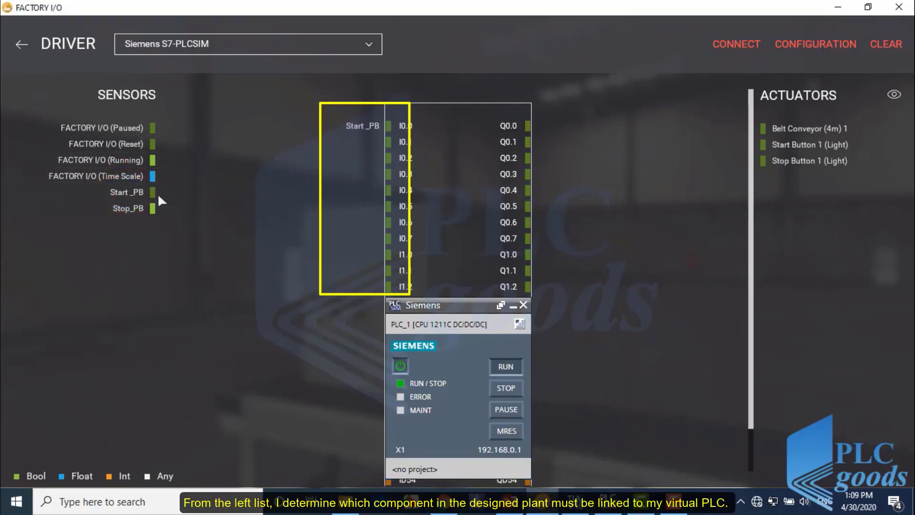
pyautogui.moveTo(141, 207); pyautogui.dragTo(365, 142)
pyautogui.moveTo(787, 127); pyautogui.dragTo(564, 125)
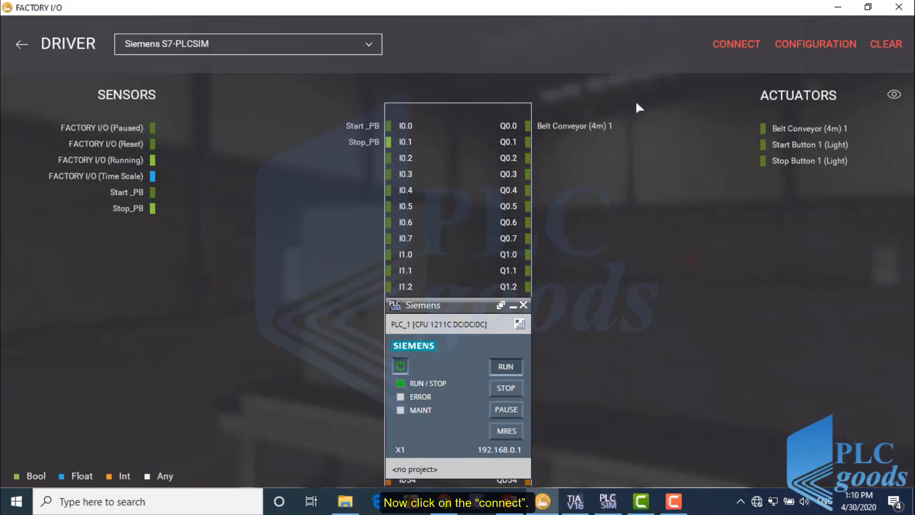
pyautogui.click(737, 45)
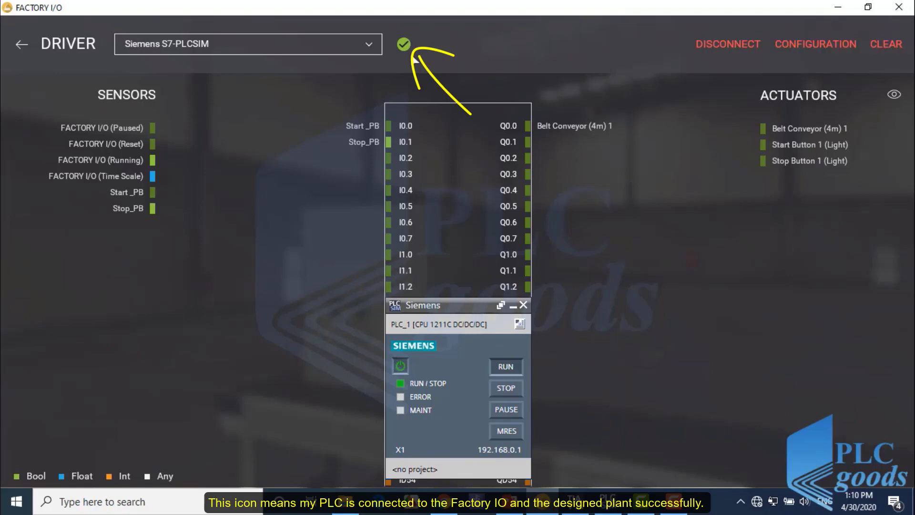
# Return to the scene, clear the PLCSIM window from the panel and try to start the conveyor with the green Start pushbutton.
pyautogui.click(21, 45)
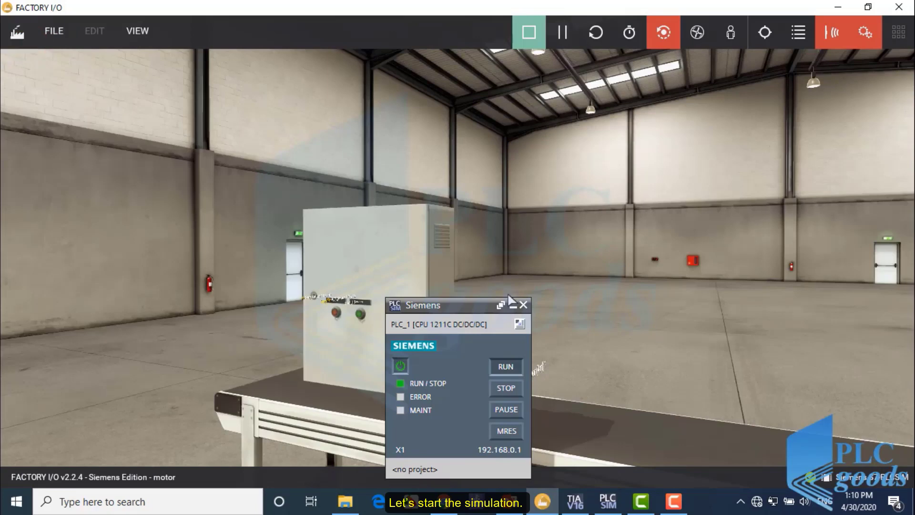
pyautogui.moveTo(476, 310); pyautogui.dragTo(108, 110)
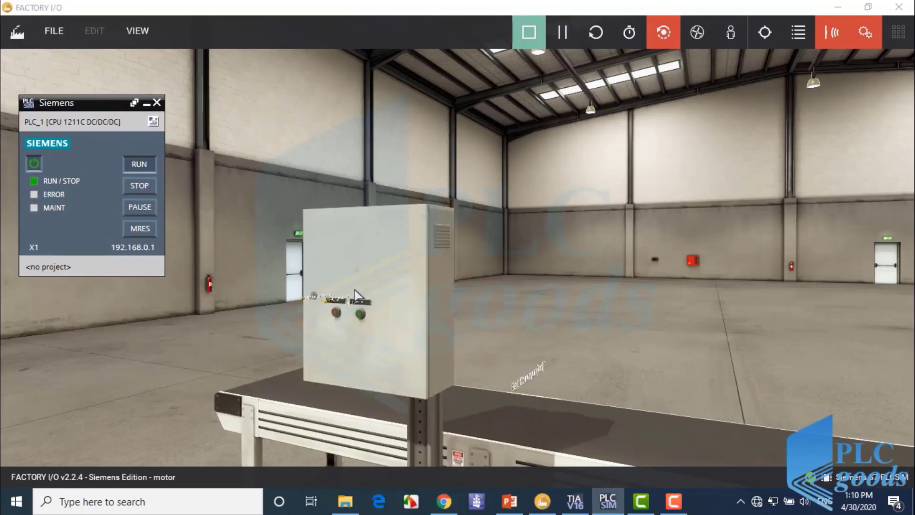
pyautogui.click(359, 314)
pyautogui.click(361, 315)
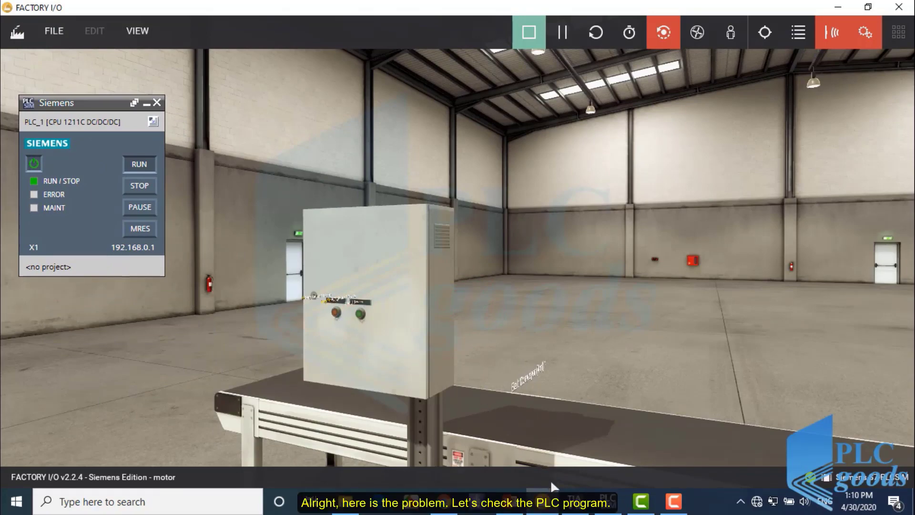
# Switch to TIA Portal to check the Stop contact in Network 2, and compare it with the red Stop pushbutton in Factory I/O.
pyautogui.click(576, 509)
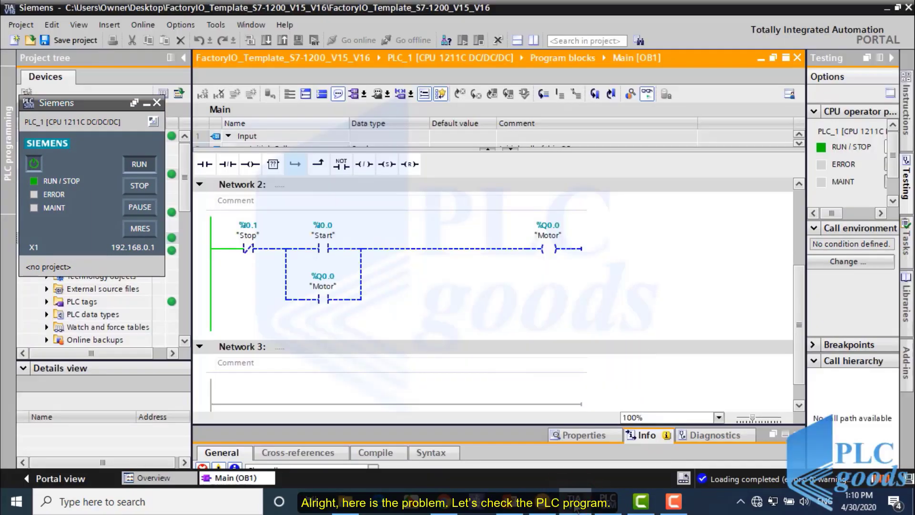
pyautogui.click(252, 246)
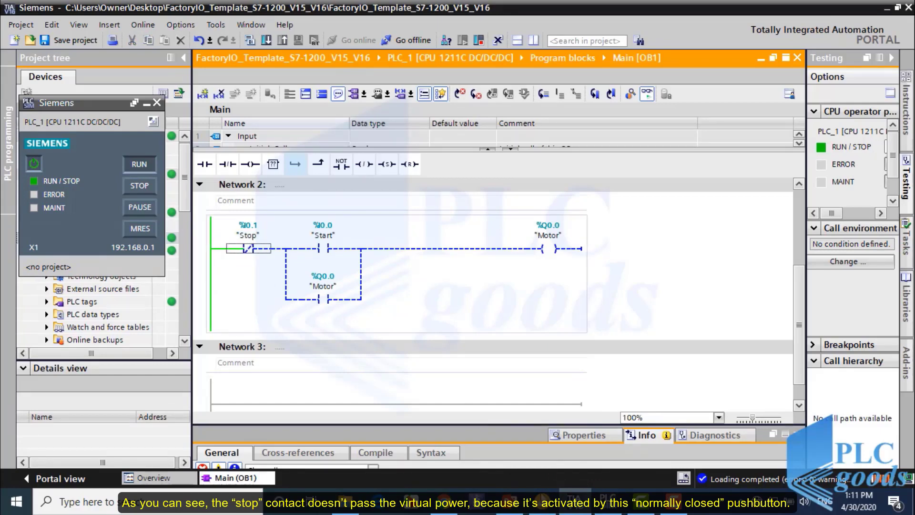
pyautogui.click(543, 504)
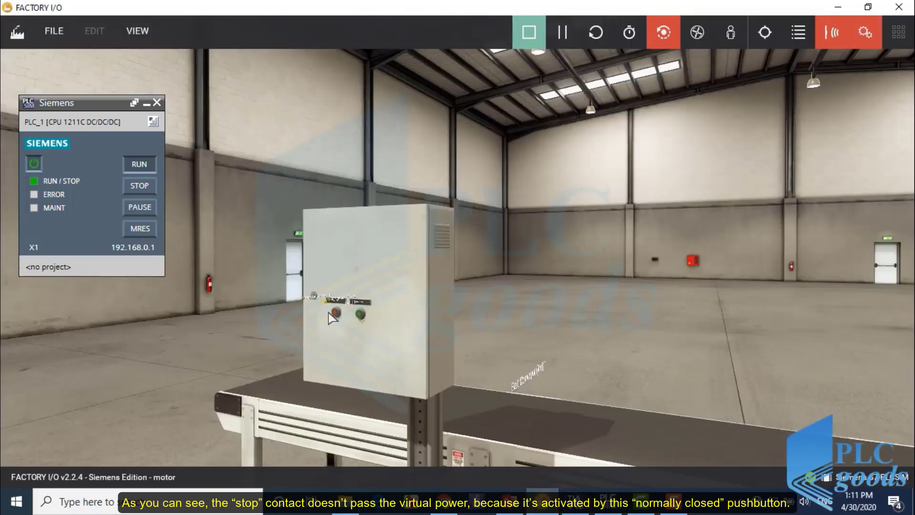
pyautogui.scroll(3, 250, 361)
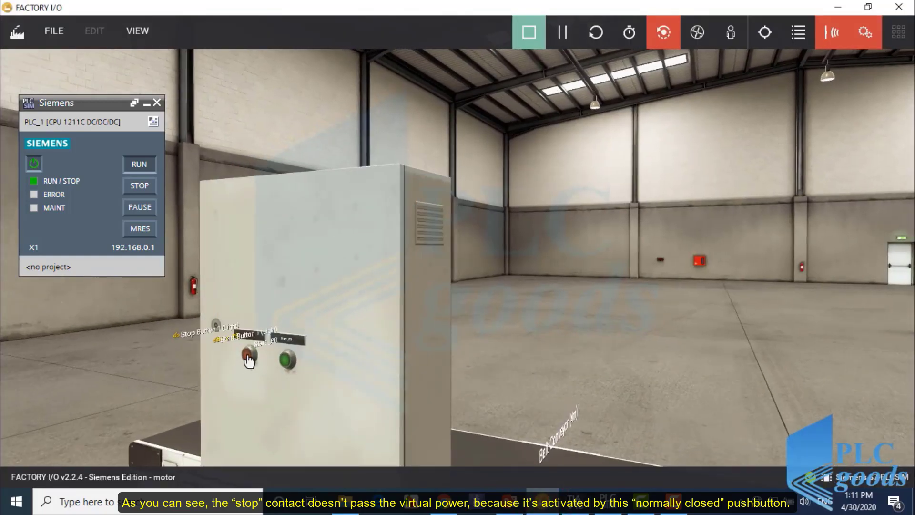
pyautogui.scroll(-3, 249, 361)
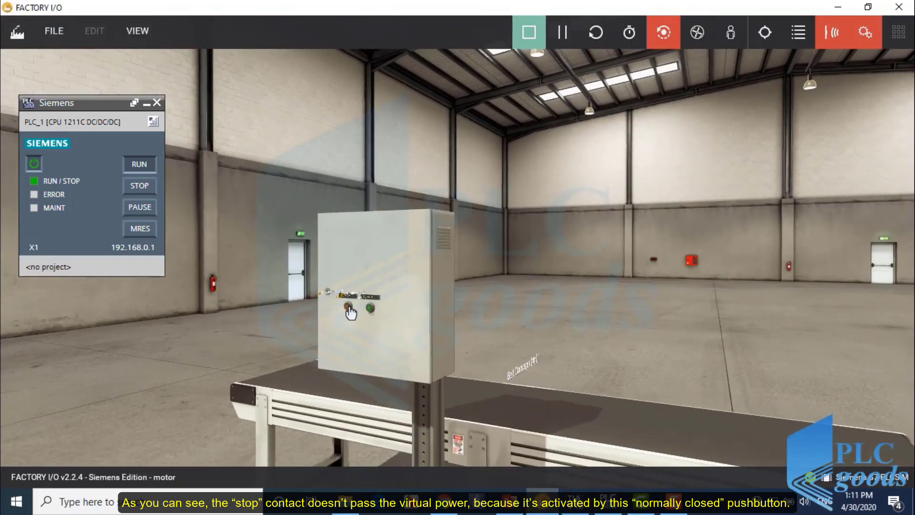
# Switch to TIA Portal, go offline and change the Stop contact (%I0.1) in Network 2 to normally open.
pyautogui.click(576, 506)
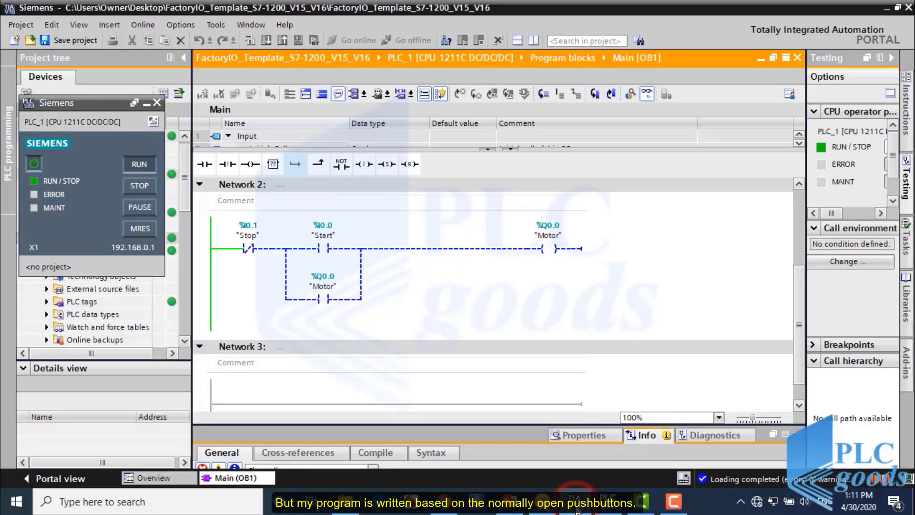
pyautogui.click(647, 94)
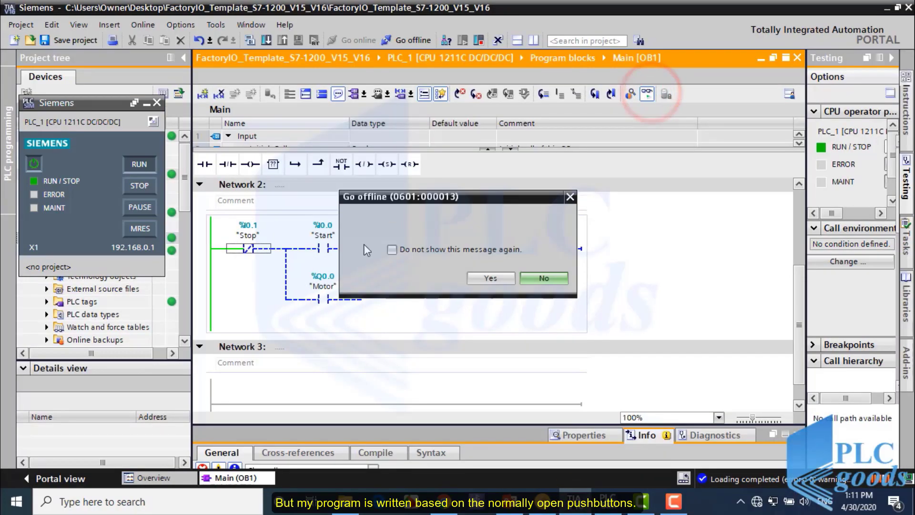
pyautogui.click(491, 278)
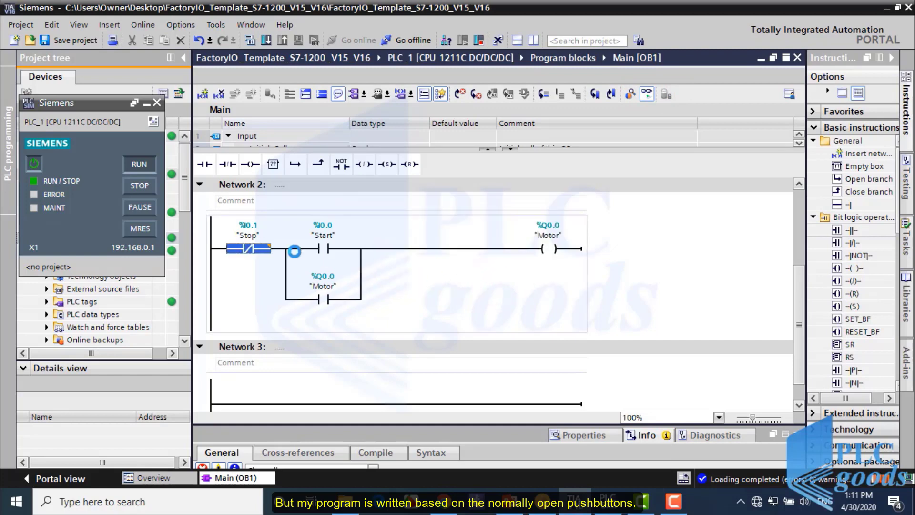
pyautogui.click(266, 247)
pyautogui.click(241, 261)
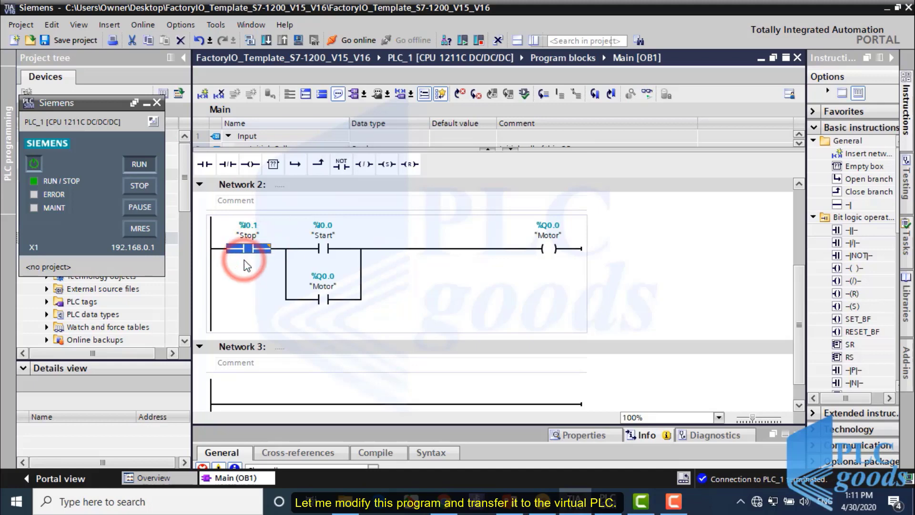
pyautogui.click(250, 275)
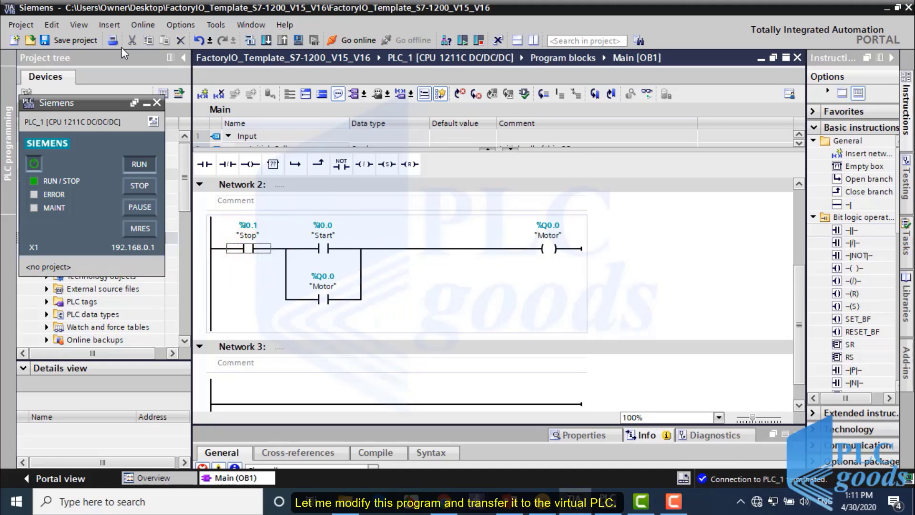
# Save and compile the project, and load the modified program into the simulated PLC_1.
pyautogui.click(72, 42)
pyautogui.click(254, 39)
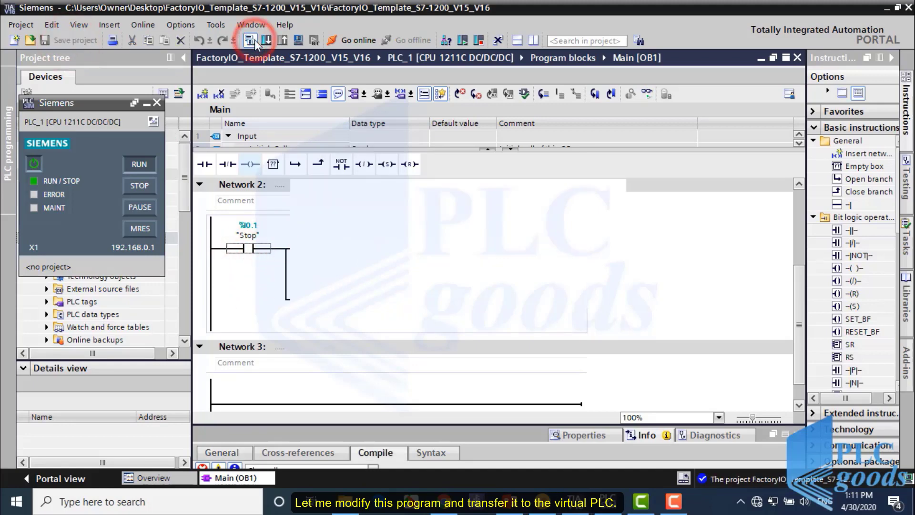
pyautogui.click(267, 39)
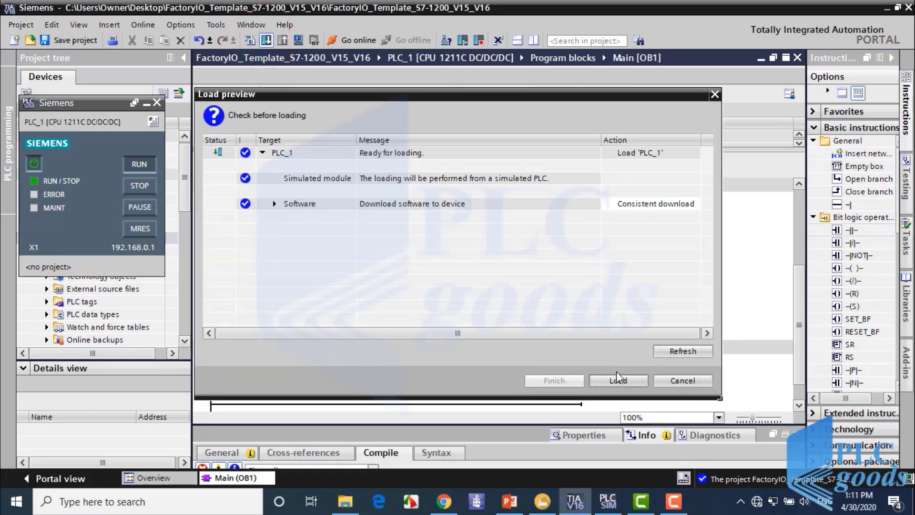
pyautogui.click(618, 380)
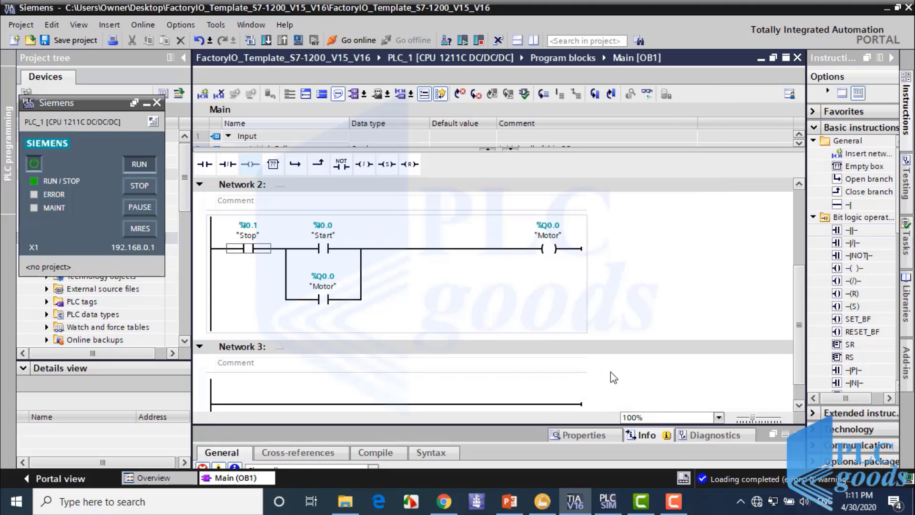
# Turn on monitoring for Main [OB1], and test starting and stopping the conveyor with the pushbuttons in Factory I/O.
pyautogui.click(647, 94)
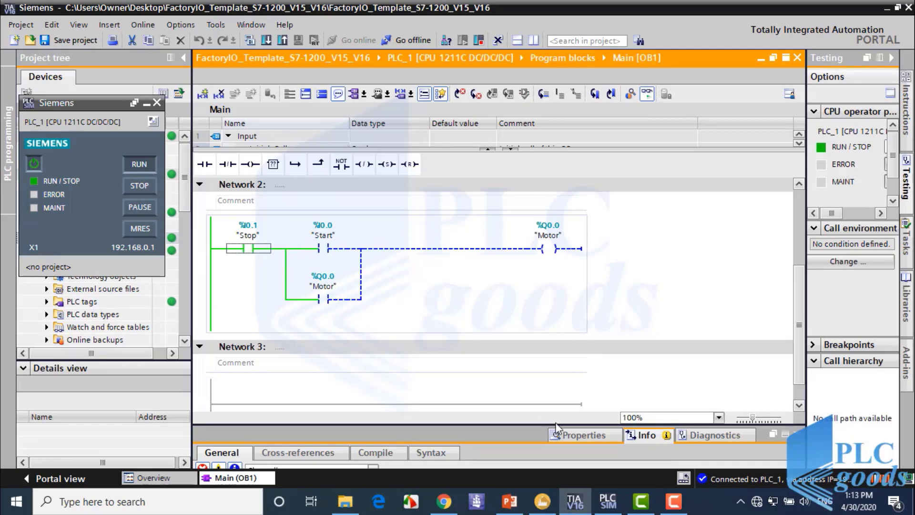
pyautogui.click(542, 501)
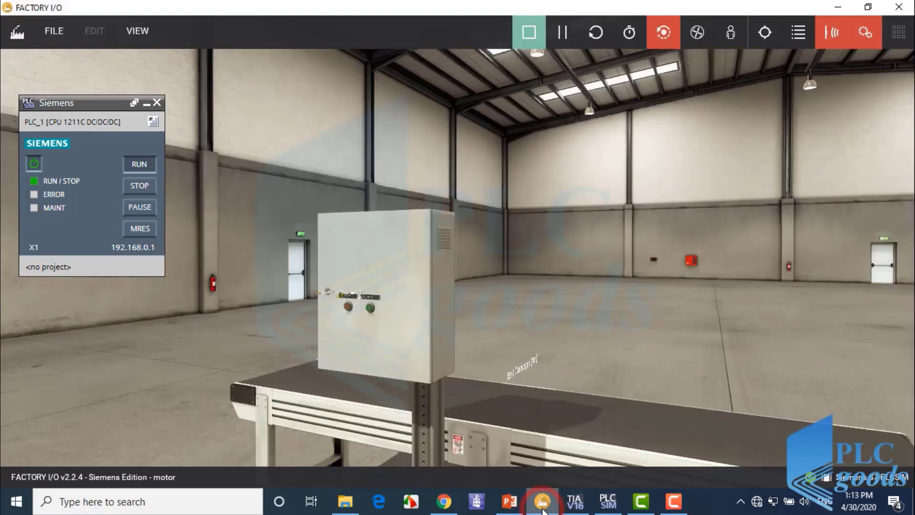
pyautogui.click(371, 309)
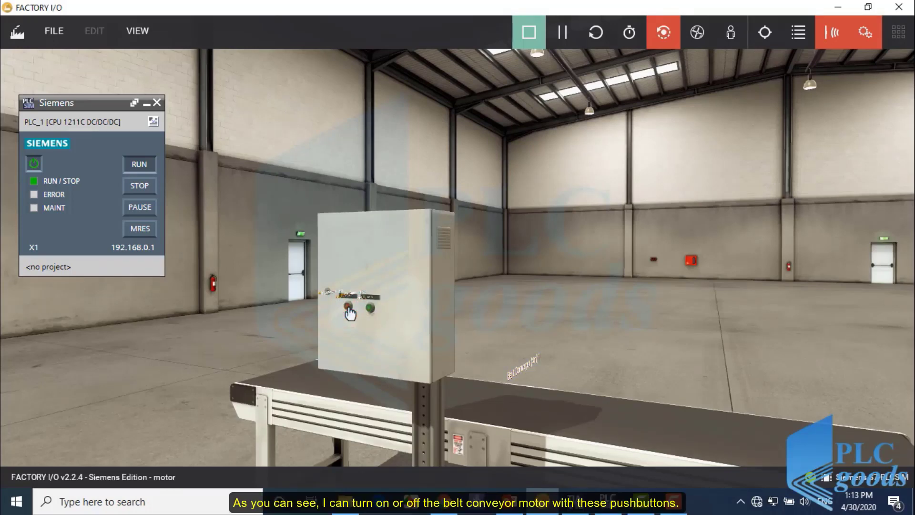
pyautogui.click(370, 309)
pyautogui.click(348, 307)
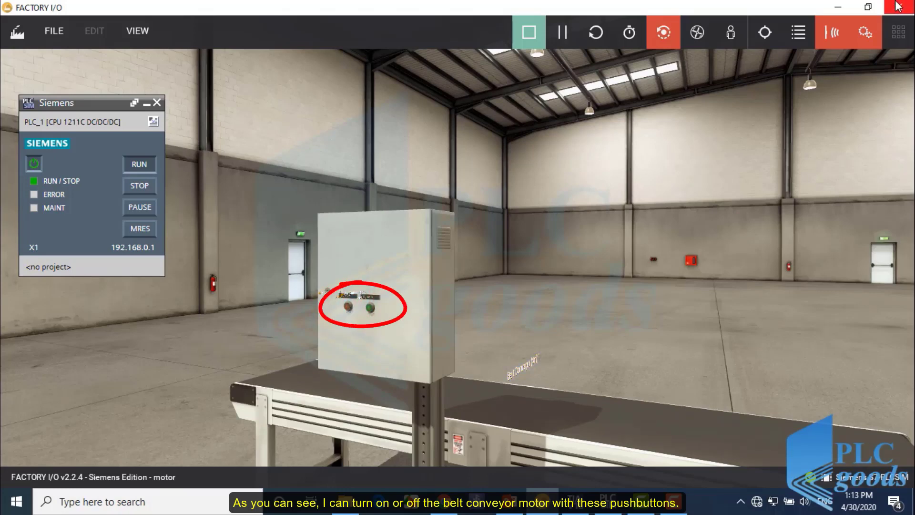
# Restore Factory I/O to a smaller window beside the ladder program and operate the Start pushbutton to check the live logic.
pyautogui.click(868, 7)
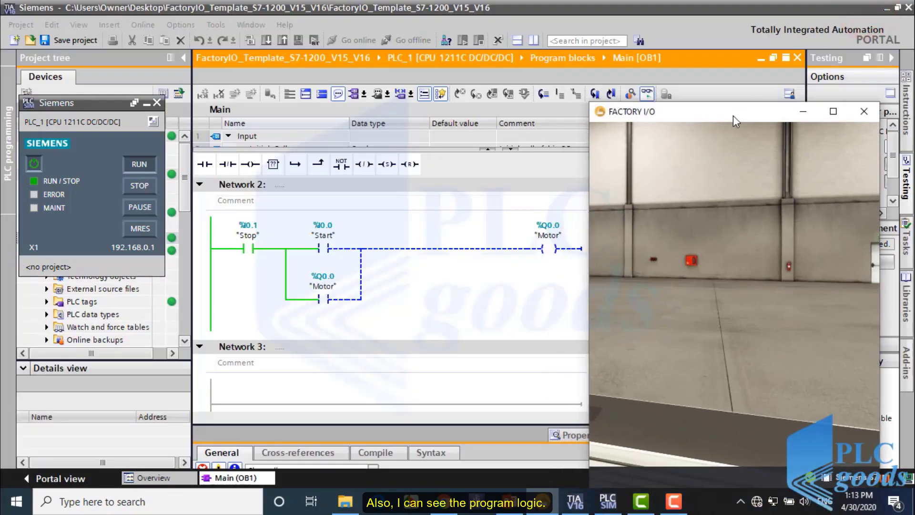
pyautogui.click(746, 115)
pyautogui.moveTo(746, 113); pyautogui.dragTo(741, 31)
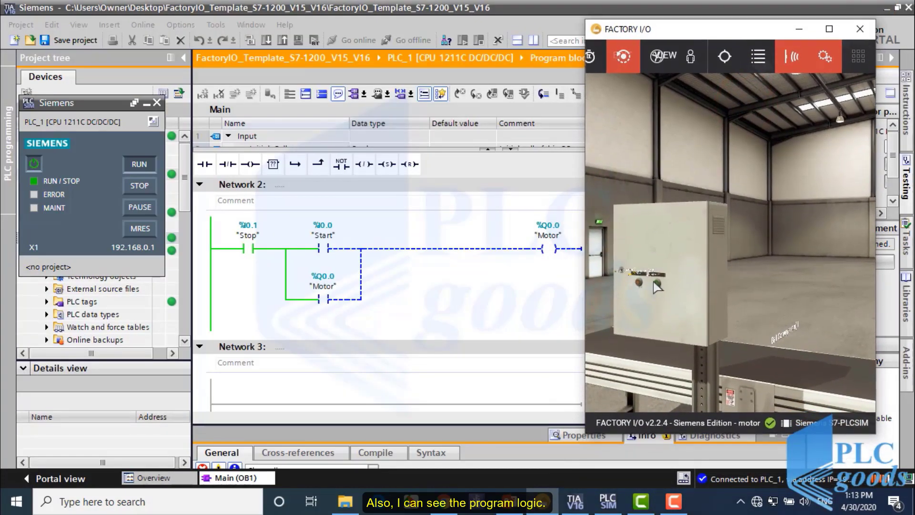
pyautogui.click(657, 285)
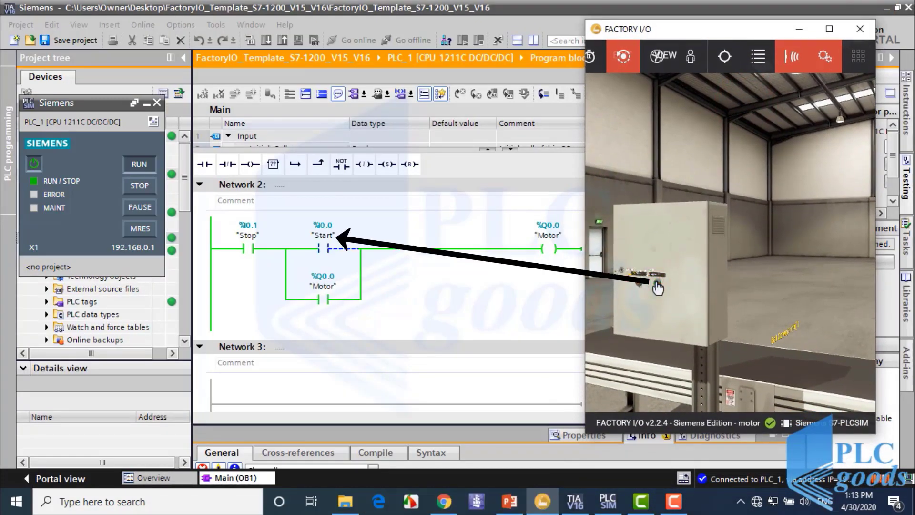
pyautogui.click(658, 286)
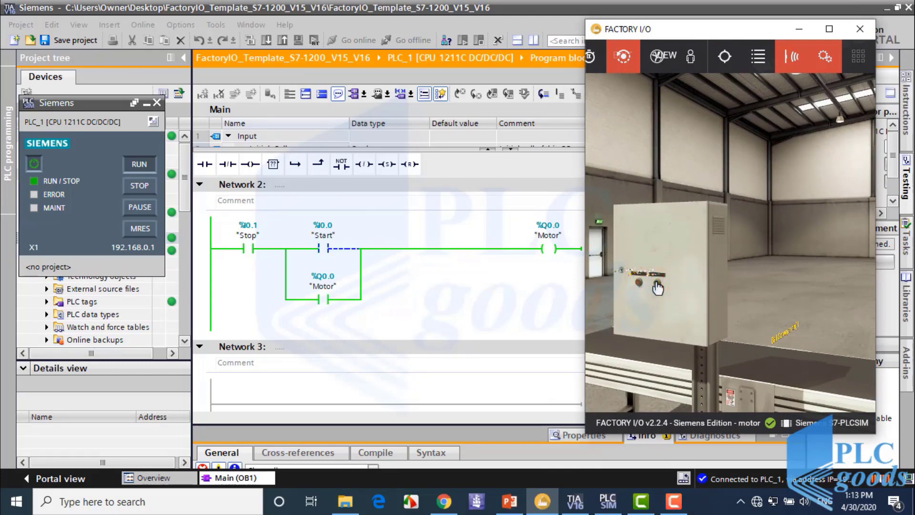
# Operate the Stop, Start and again Stop pushbuttons in Factory I/O to check the live logic in Network 2.
pyautogui.click(639, 283)
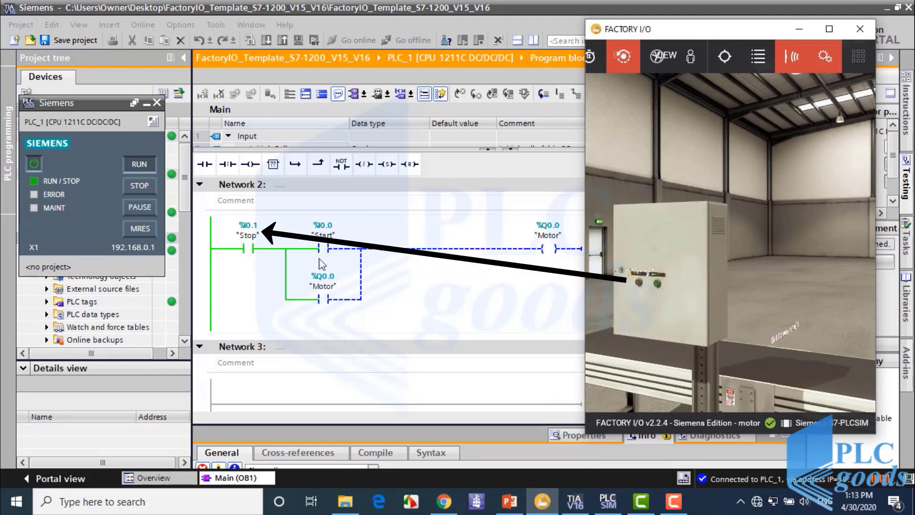
pyautogui.click(658, 285)
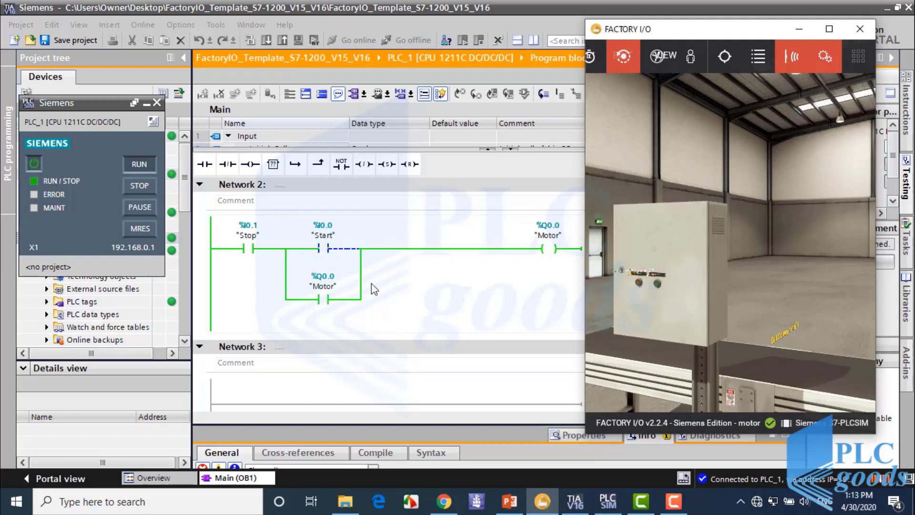
pyautogui.click(639, 286)
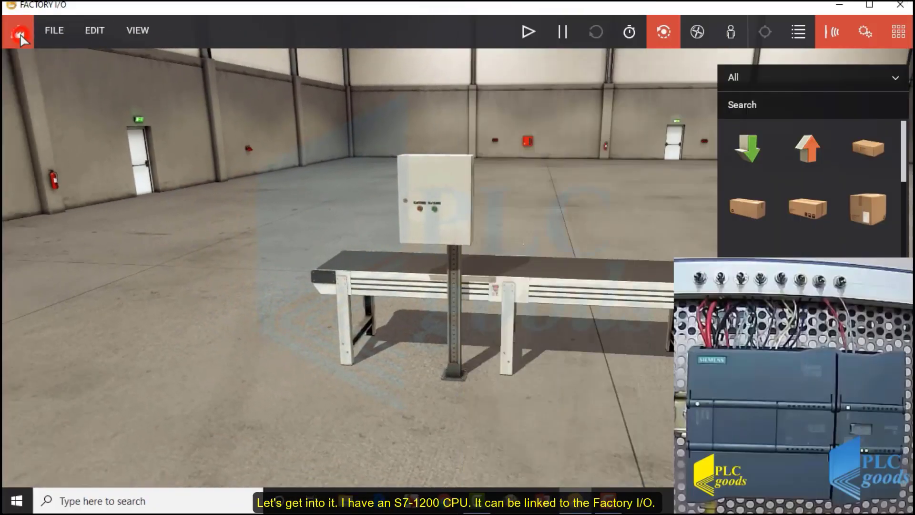
# Open Factory I/O's Siemens tutorial on setting up S7-1200/1500 and review its requirements and PC-to-PLC communication steps.
pyautogui.click(19, 33)
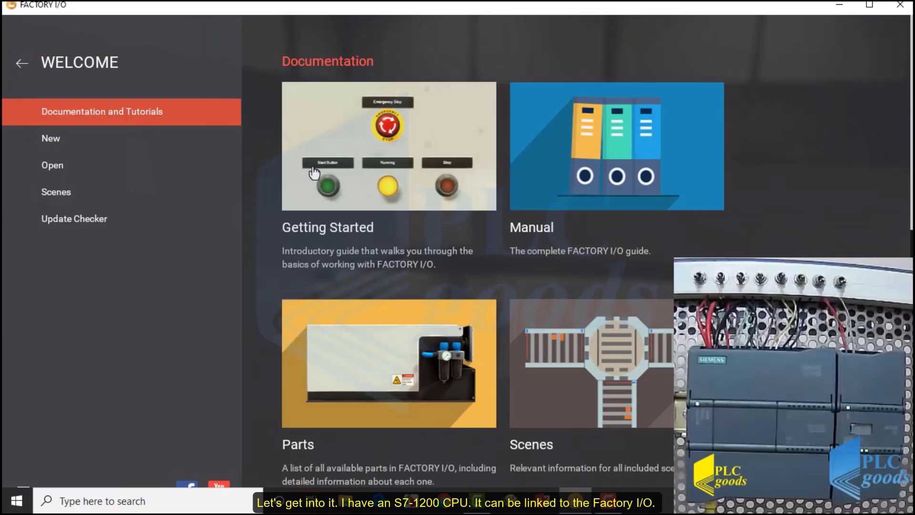
pyautogui.scroll(-5, 362, 209)
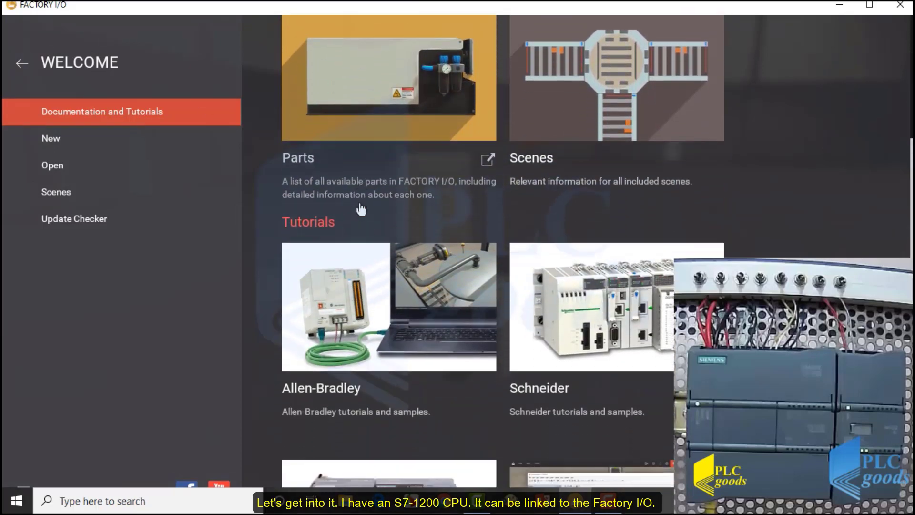
pyautogui.scroll(-5, 361, 210)
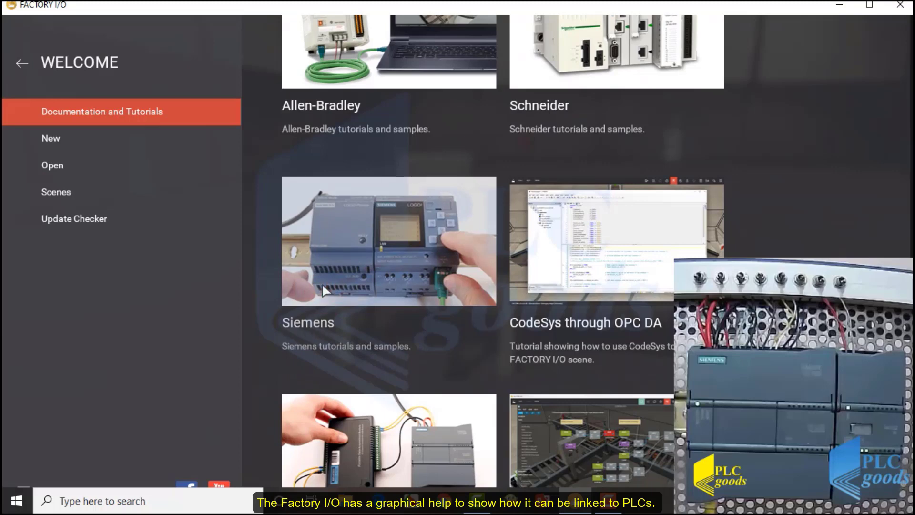
pyautogui.click(324, 289)
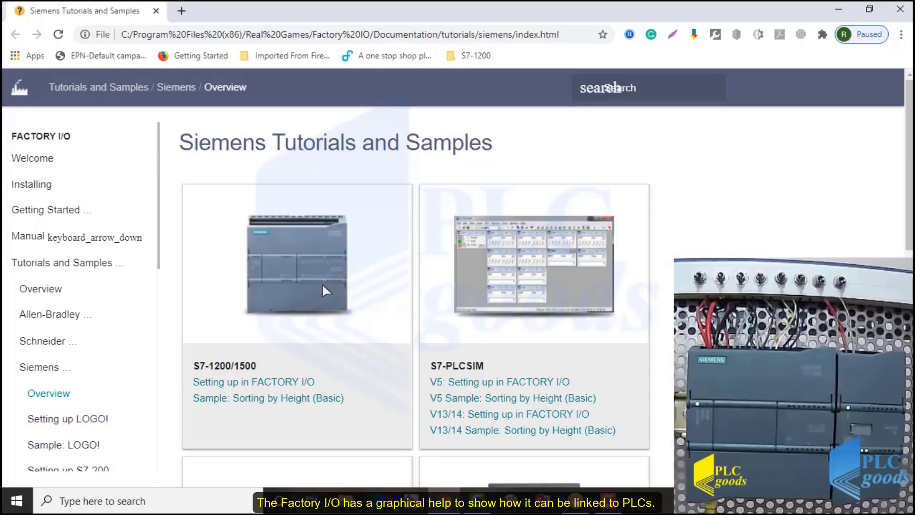
pyautogui.click(256, 382)
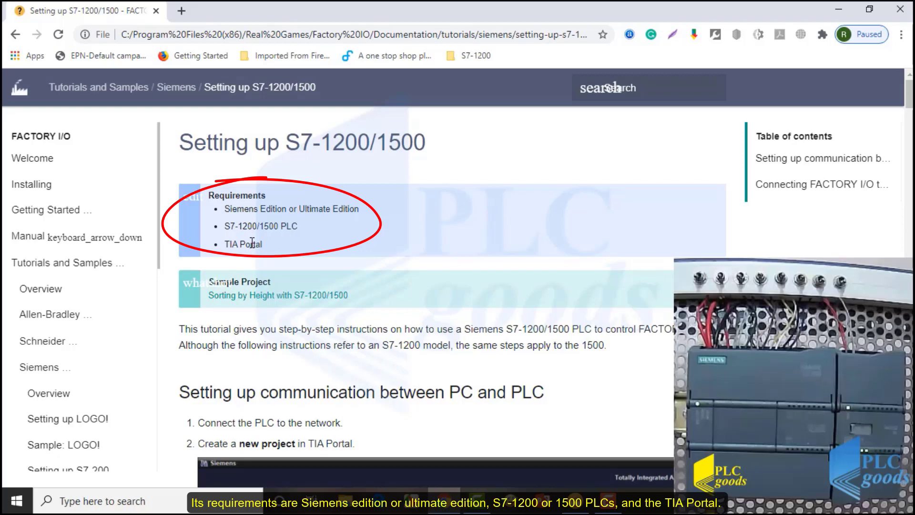
pyautogui.scroll(-5, 265, 245)
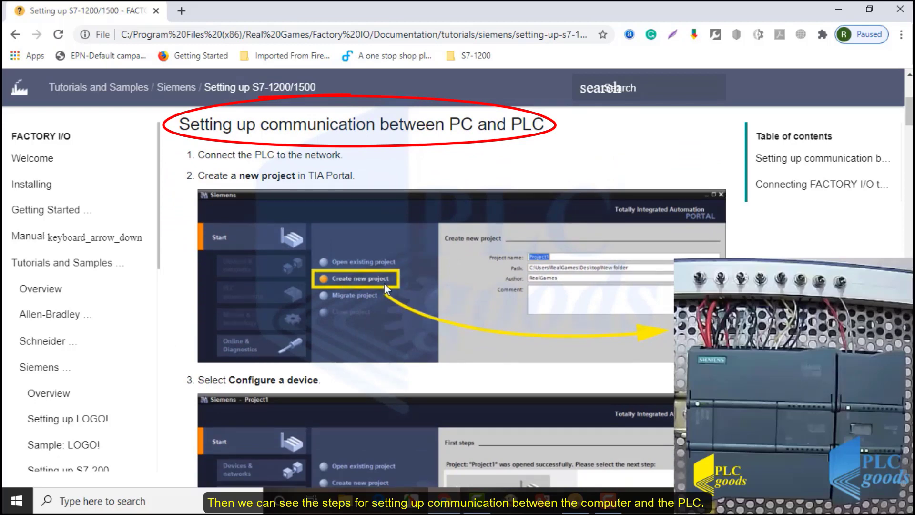
# Launch TIA Portal V16 and create a new project named Test_FactoryIO_S7_1200.
pyautogui.click(203, 501)
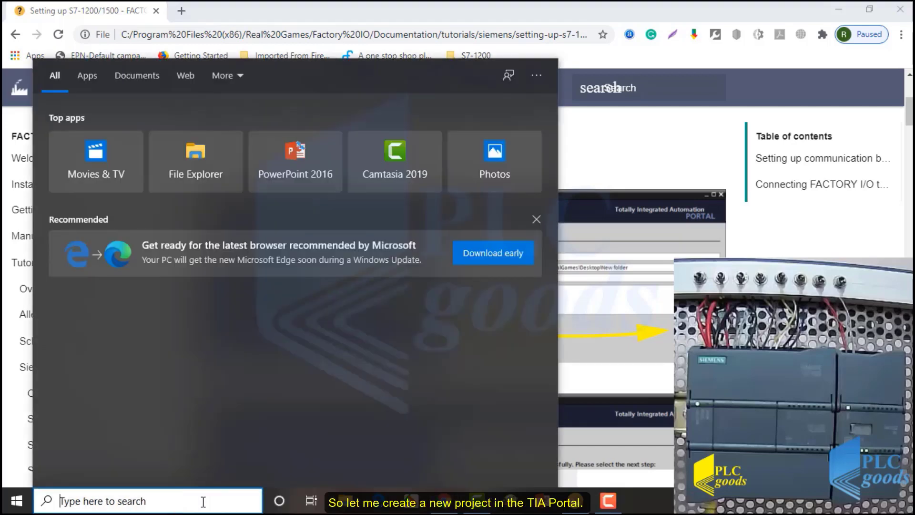
pyautogui.write('tia')
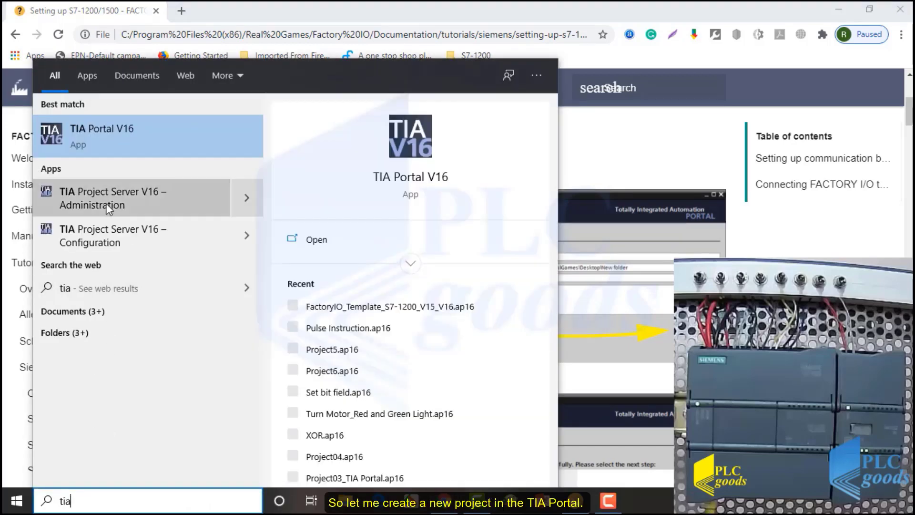
pyautogui.click(98, 136)
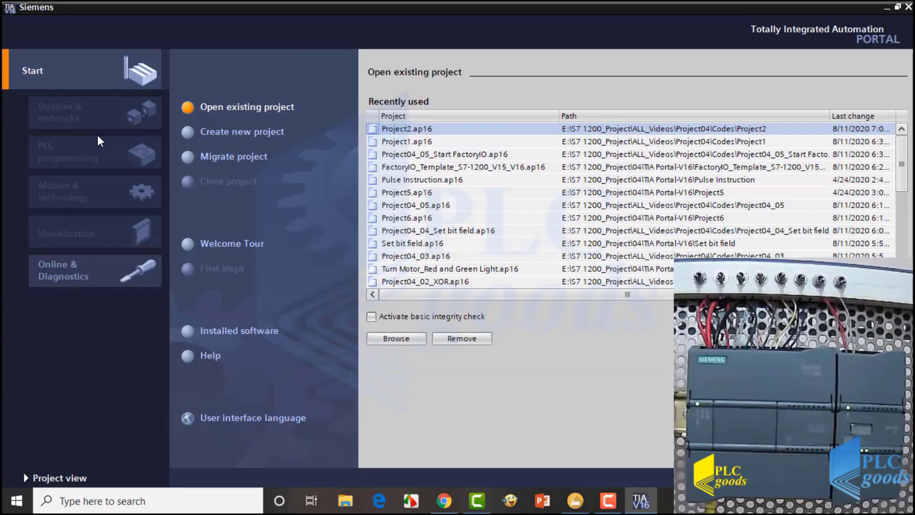
pyautogui.click(197, 134)
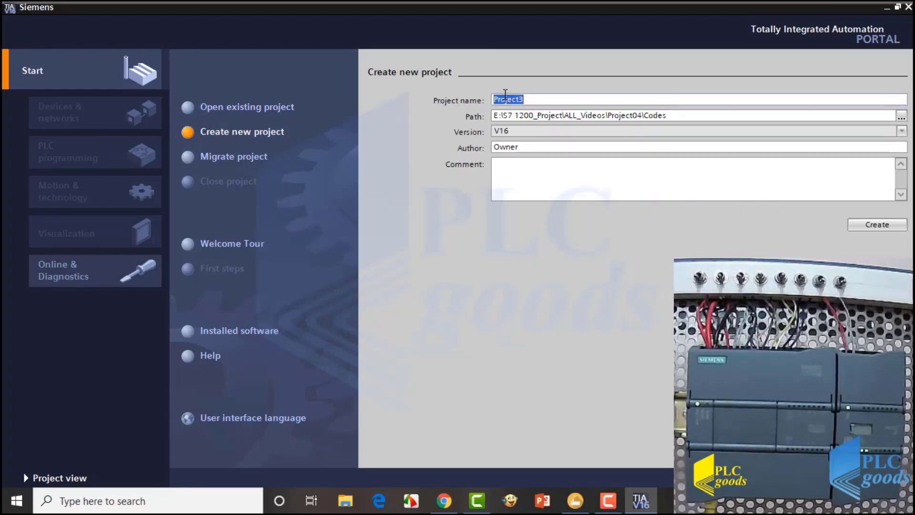
pyautogui.write('Test_FactoryIO_S7_1200')
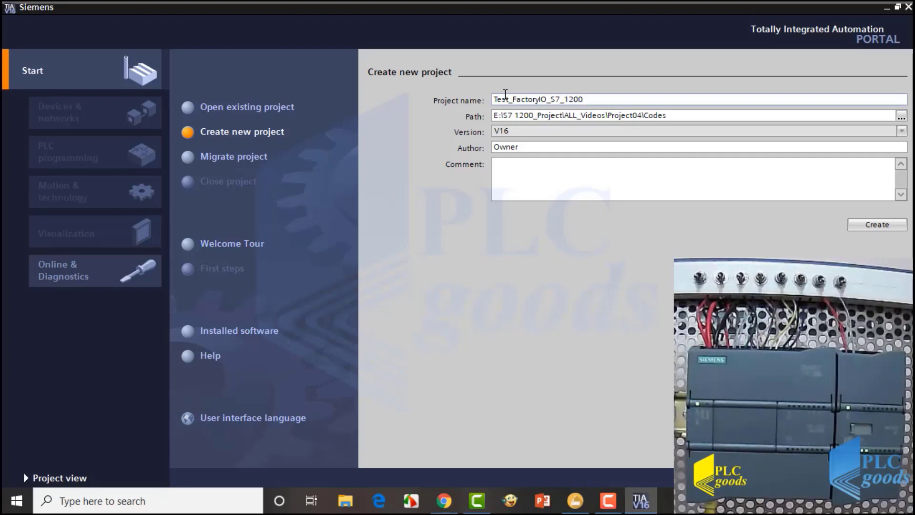
pyautogui.click(870, 228)
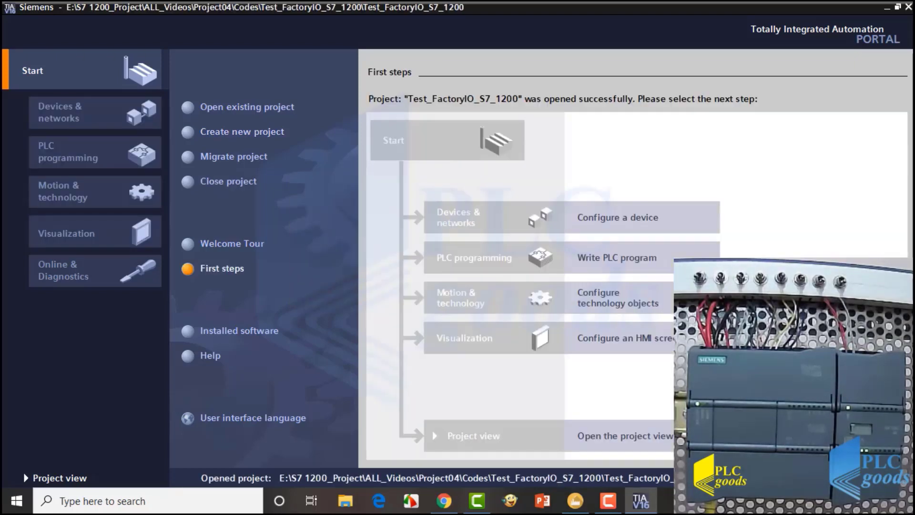
# Switch back to the setup guide in the browser and review the steps for configuring and adding a device.
pyautogui.hotkey('alt', 'Tab')
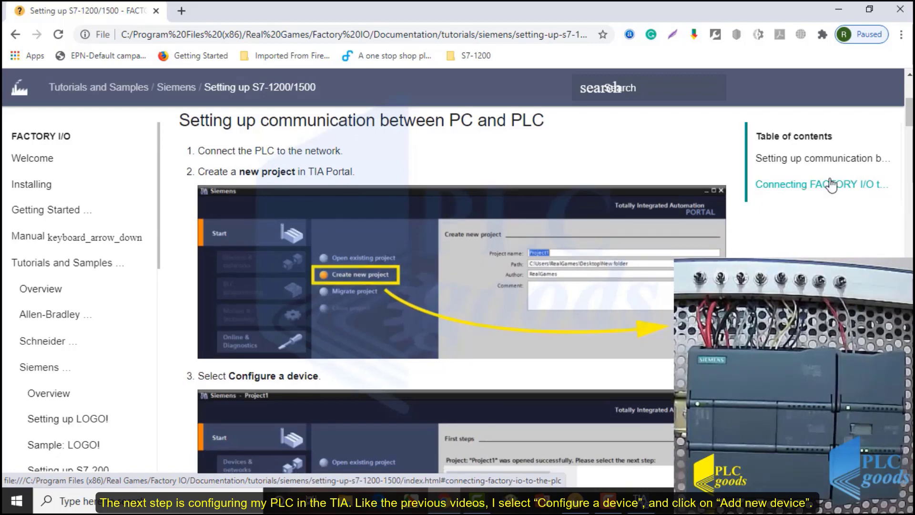
pyautogui.scroll(-4, 831, 187)
pyautogui.scroll(-3, 653, 202)
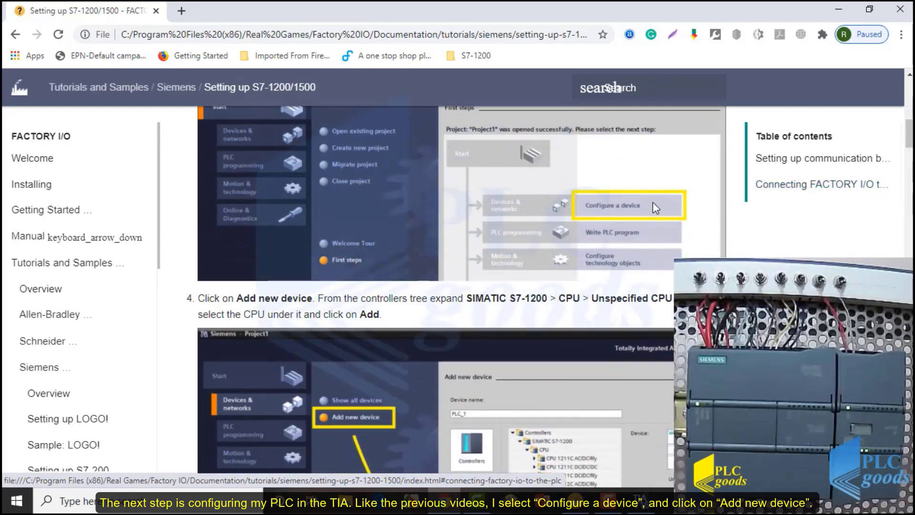
pyautogui.scroll(-5, 626, 207)
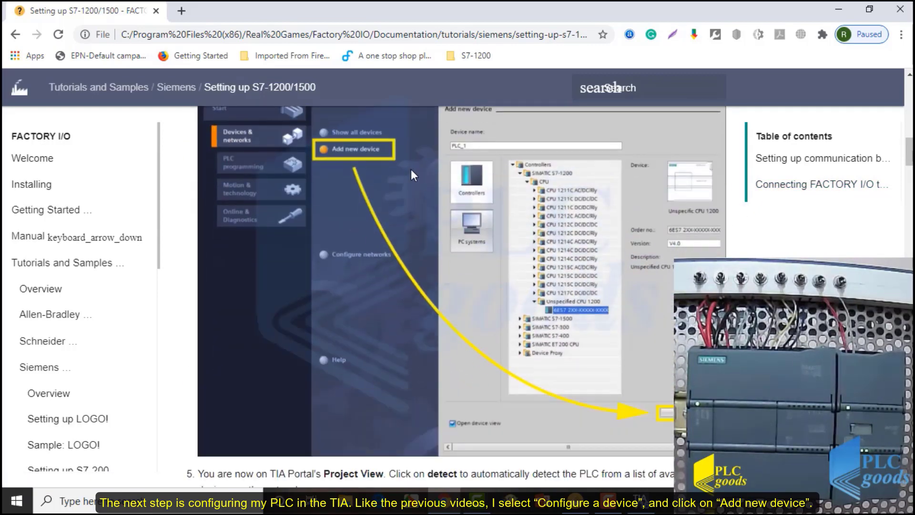
# Switch to TIA Portal, start adding a new device and expand the SIMATIC S7-1200 CPU list.
pyautogui.hotkey('alt', 'Tab')
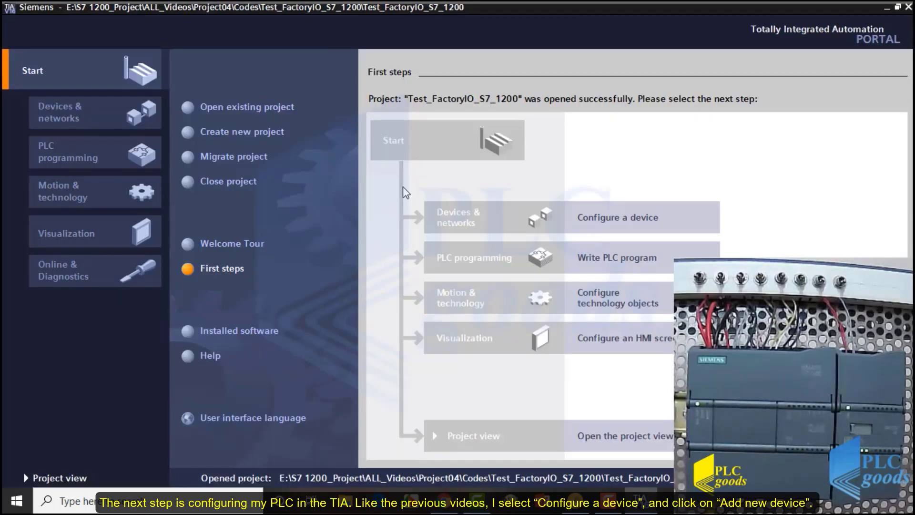
pyautogui.click(601, 216)
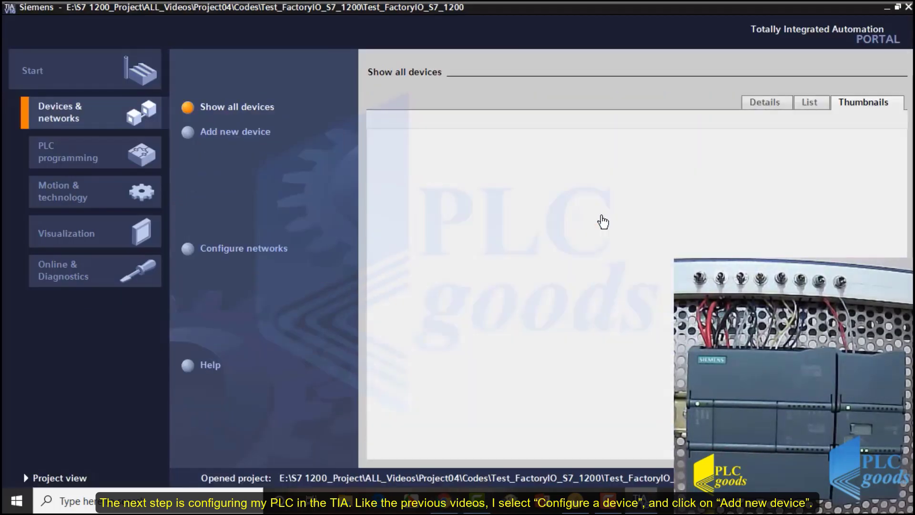
pyautogui.click(205, 132)
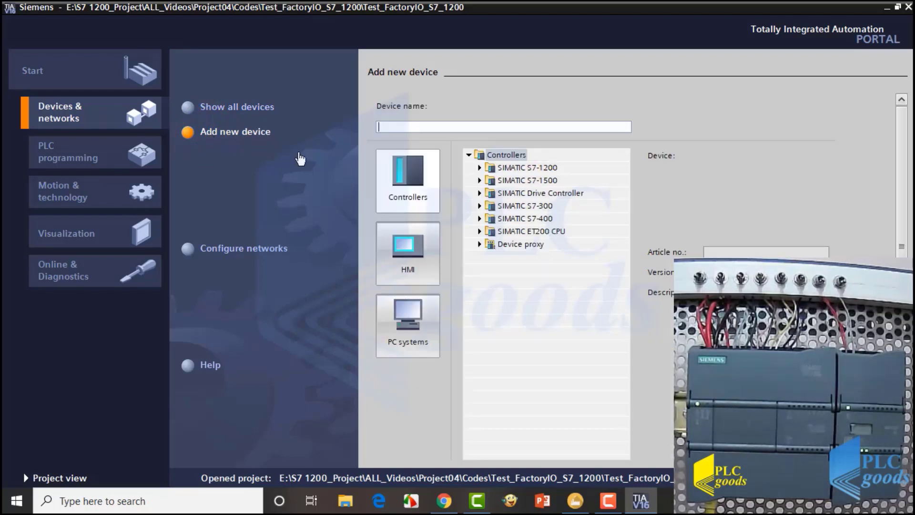
pyautogui.click(480, 167)
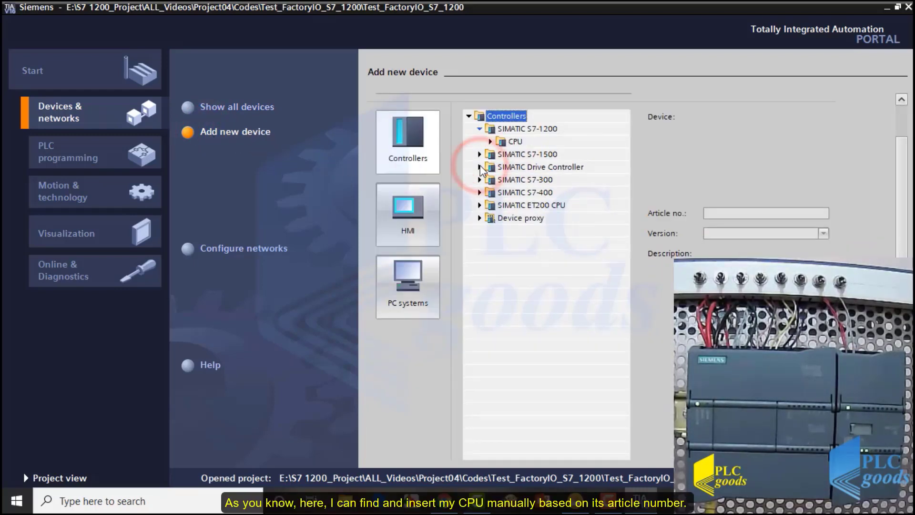
pyautogui.click(491, 142)
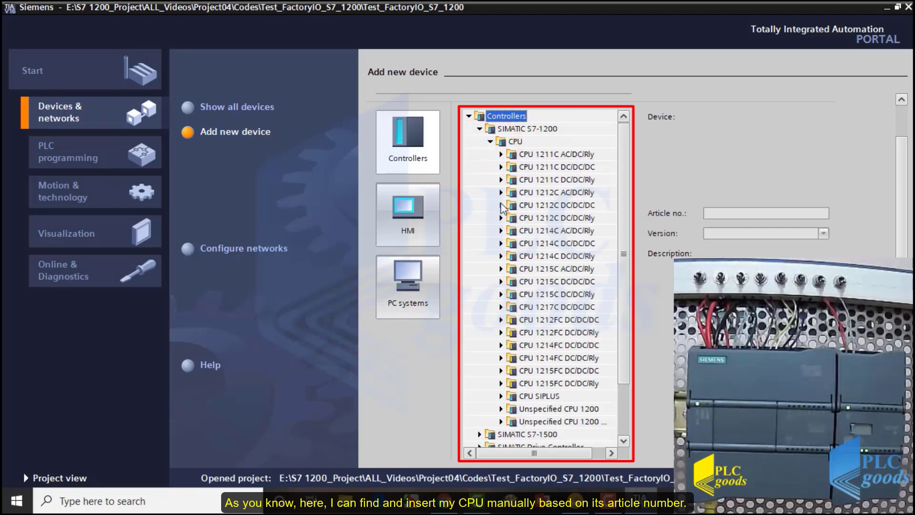
# Add an Unspecified CPU 1200 (6ES7 2XX-XXXXX-XXXX), version V4.4, to the project.
pyautogui.click(501, 206)
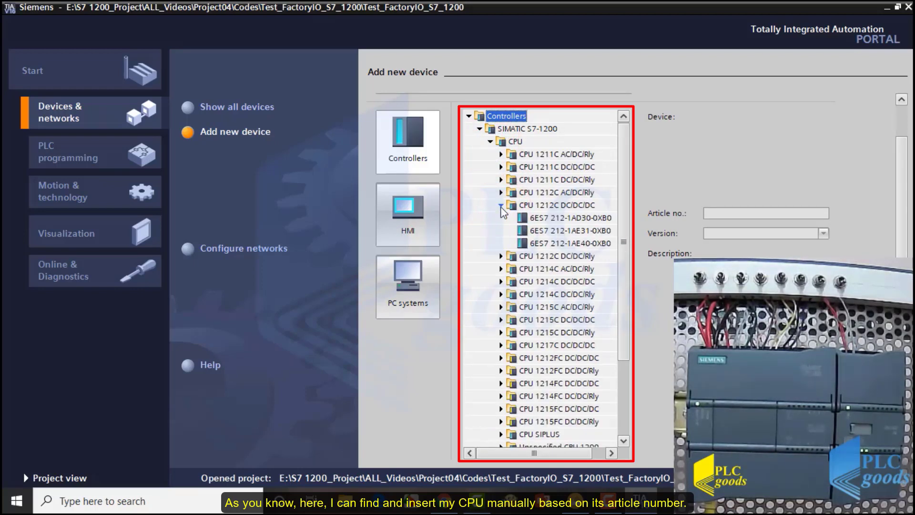
pyautogui.click(541, 244)
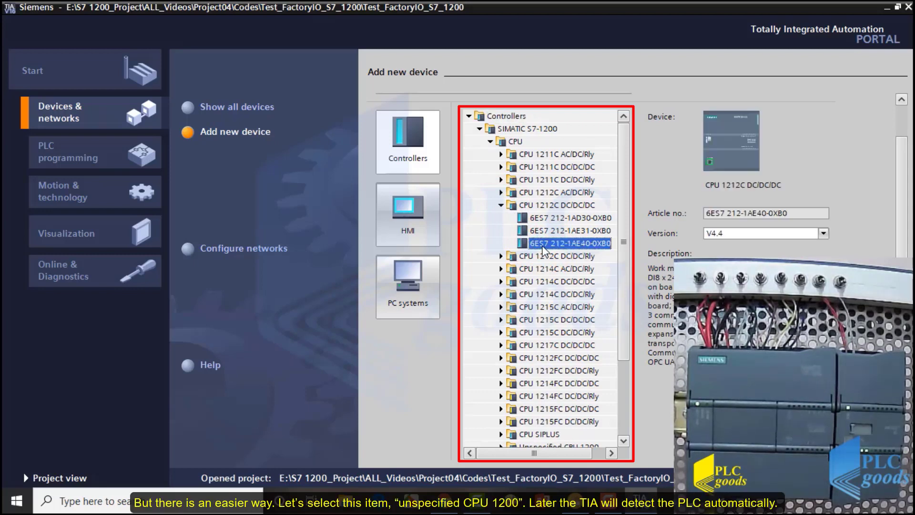
pyautogui.moveTo(623, 254); pyautogui.dragTo(615, 340)
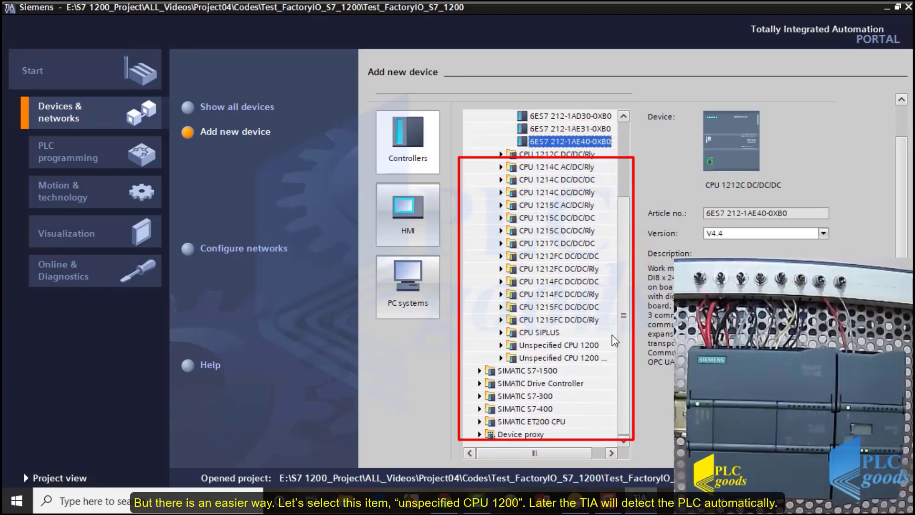
pyautogui.click(546, 346)
pyautogui.click(501, 344)
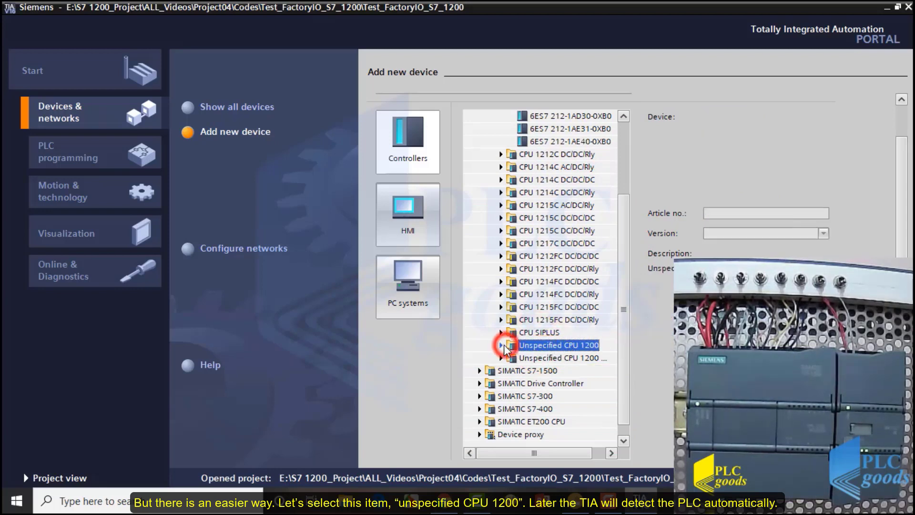
pyautogui.click(537, 357)
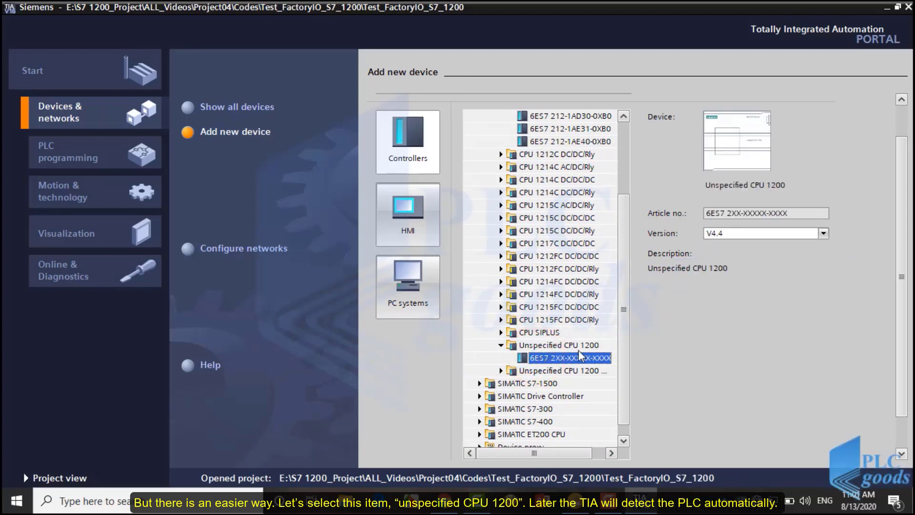
pyautogui.scroll(-2, 887, 306)
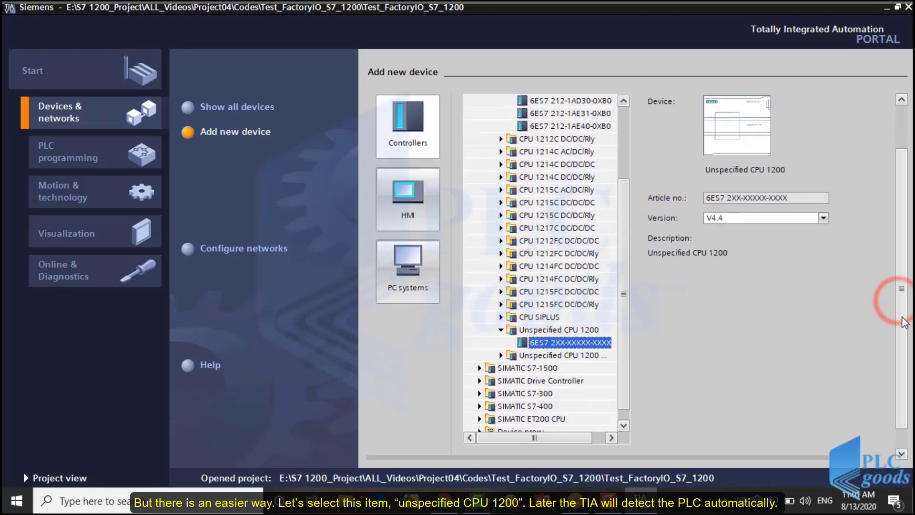
pyautogui.click(785, 445)
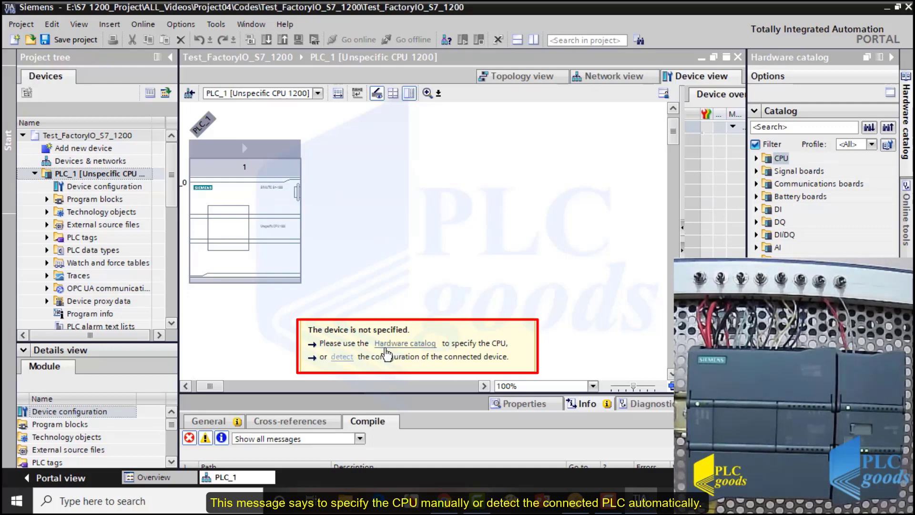
# Detect the connected PLC over PN/IE through the Realtek PCIe FE Family Controller, scanning for devices and flashing the found PLC's LED before detection.
pyautogui.click(340, 358)
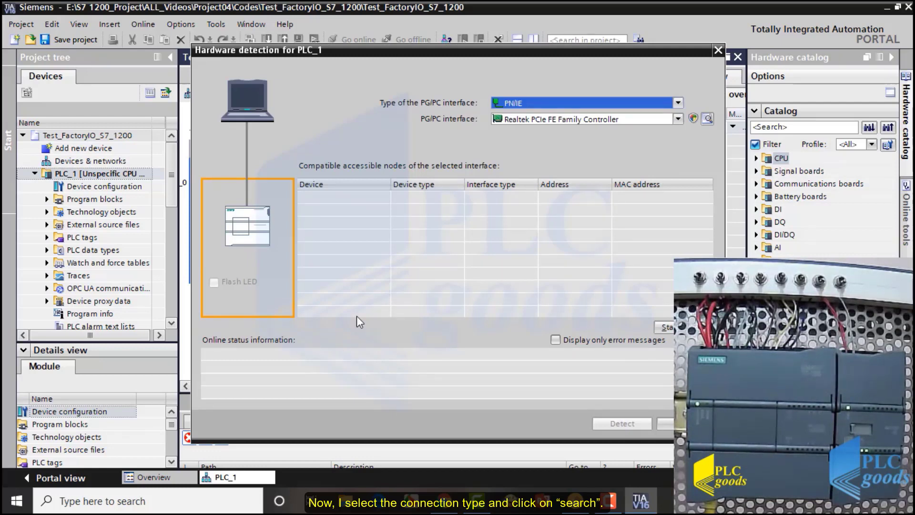
pyautogui.click(520, 119)
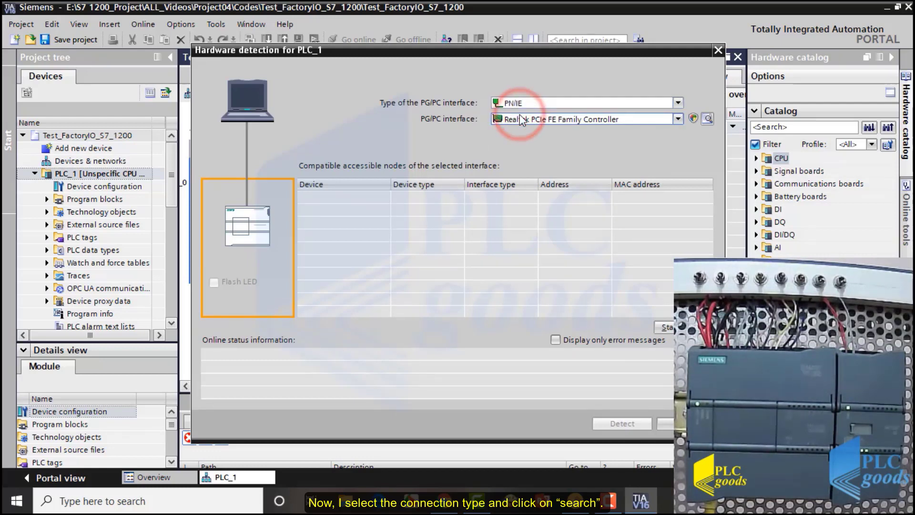
pyautogui.click(528, 145)
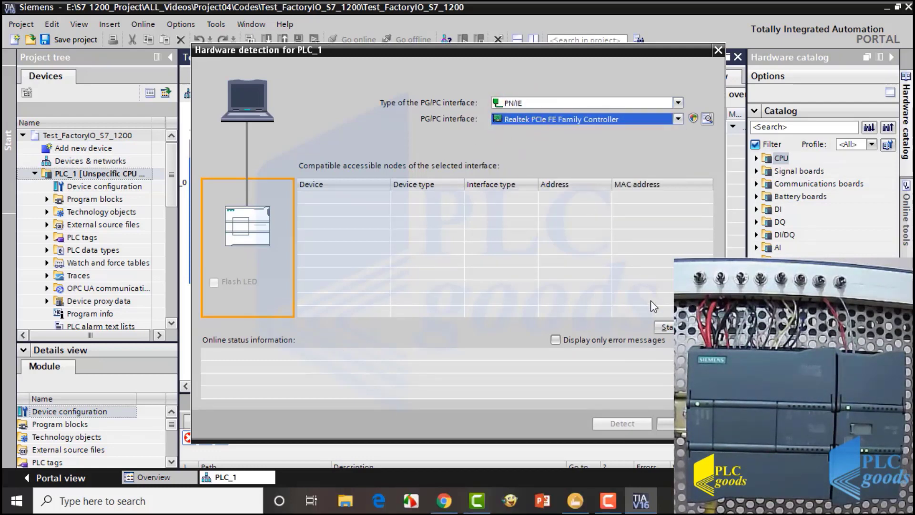
pyautogui.click(667, 328)
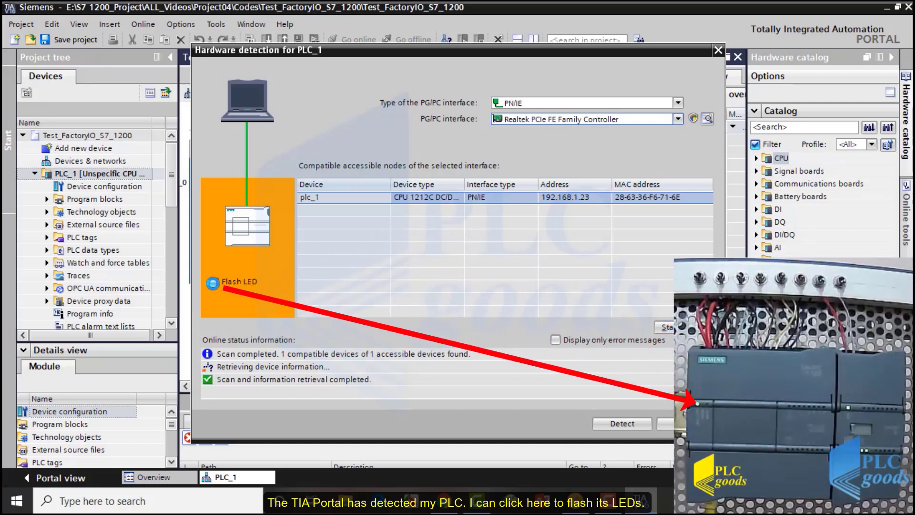
pyautogui.click(213, 283)
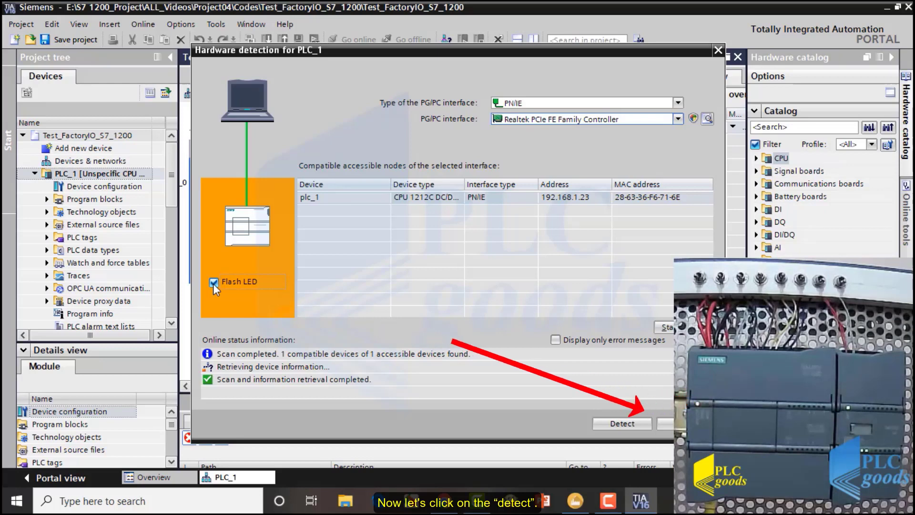
pyautogui.click(618, 424)
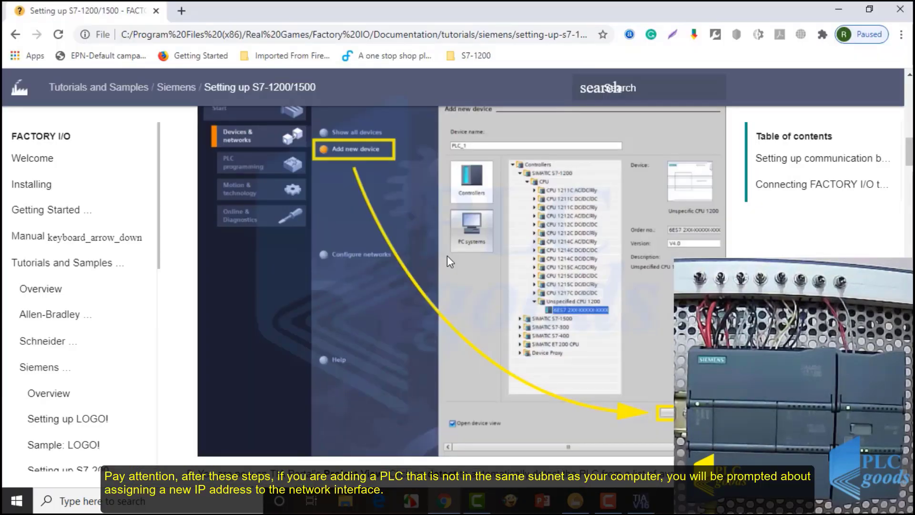
# Review the browser setup guide from PLC detection and the Assign IP address prompt through step 9 on Ethernet addresses.
pyautogui.scroll(-7, 447, 256)
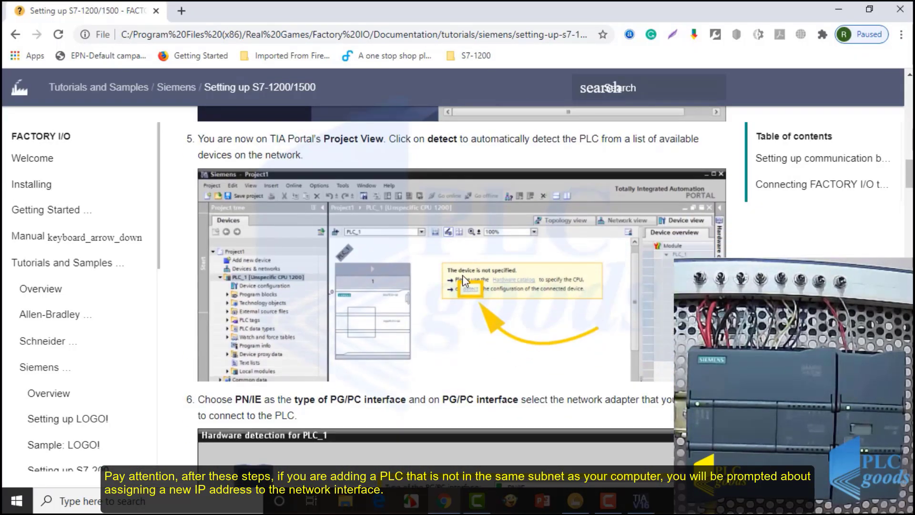
pyautogui.scroll(-6, 459, 292)
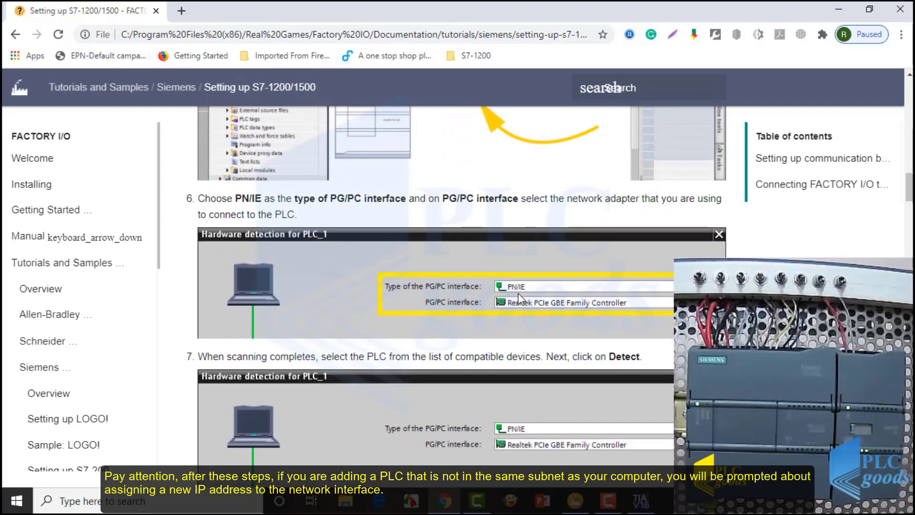
pyautogui.scroll(-2, 497, 308)
pyautogui.scroll(-4, 517, 330)
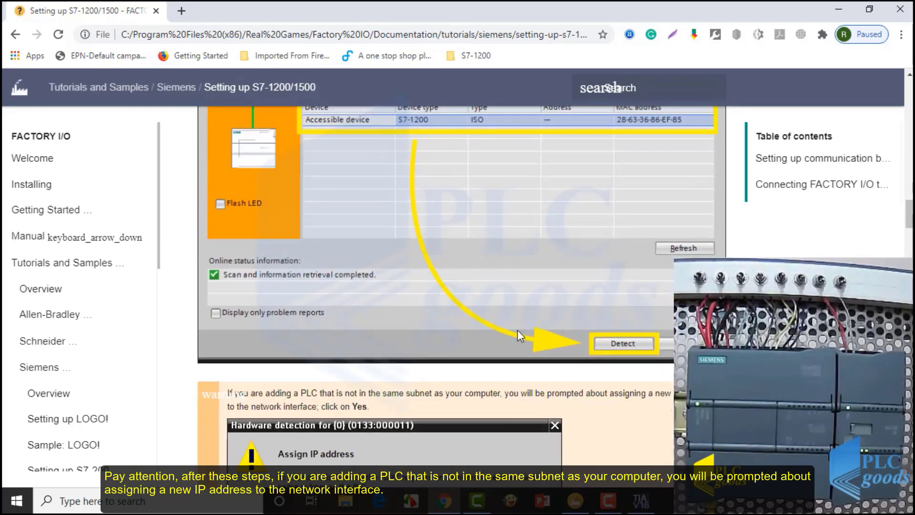
pyautogui.scroll(-4, 566, 348)
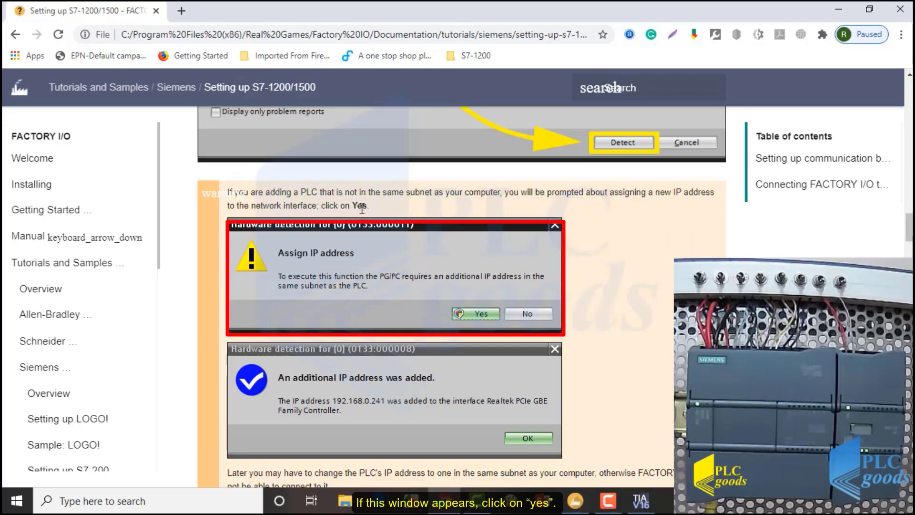
pyautogui.scroll(-4, 362, 208)
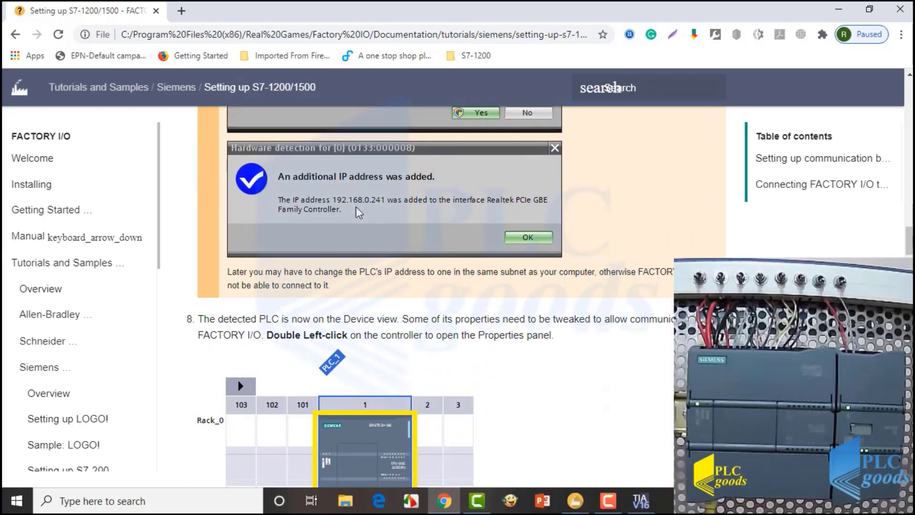
pyautogui.scroll(-1, 373, 213)
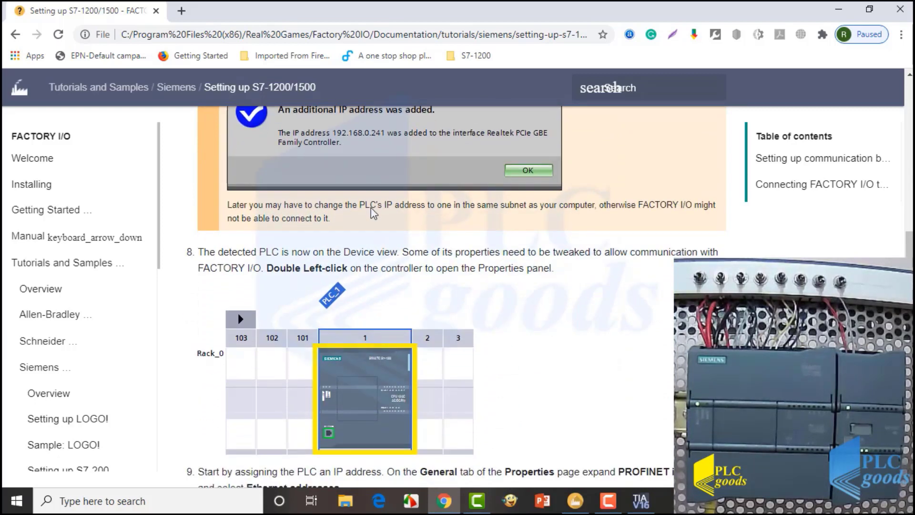
pyautogui.scroll(-2, 373, 212)
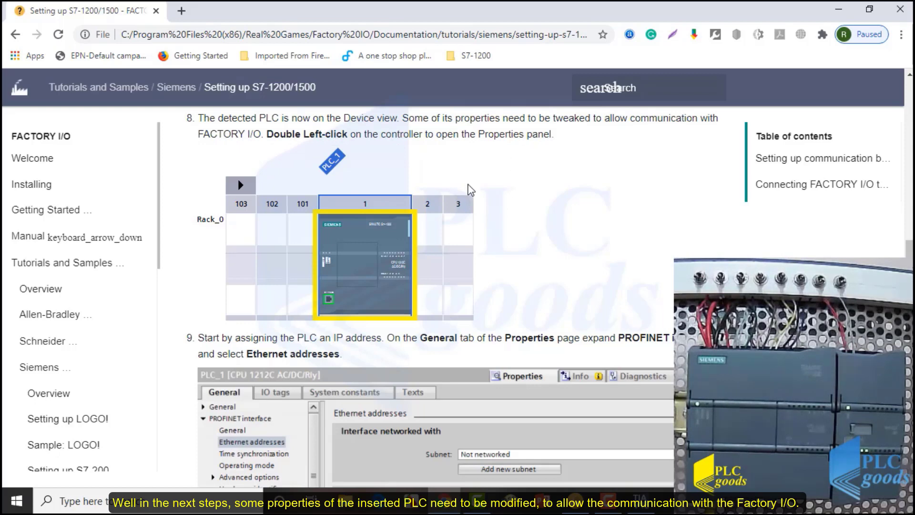
pyautogui.scroll(-3, 472, 178)
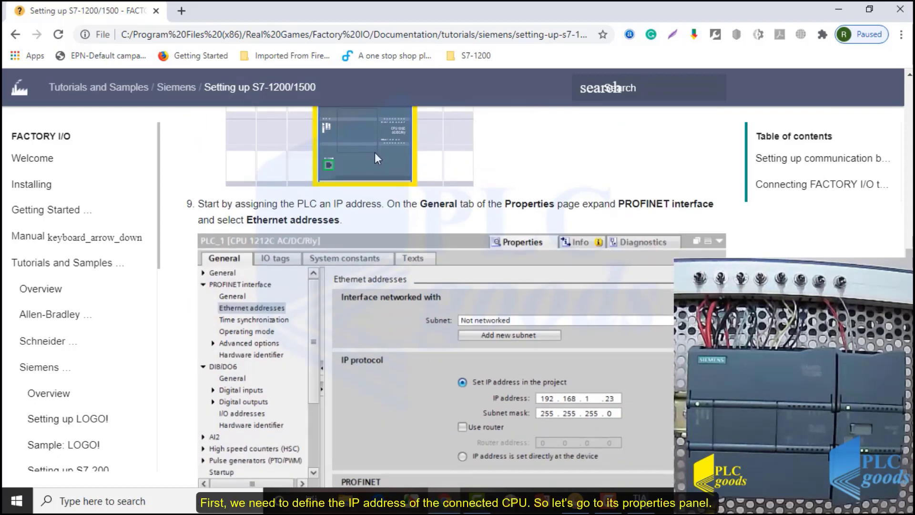
pyautogui.scroll(-1, 375, 153)
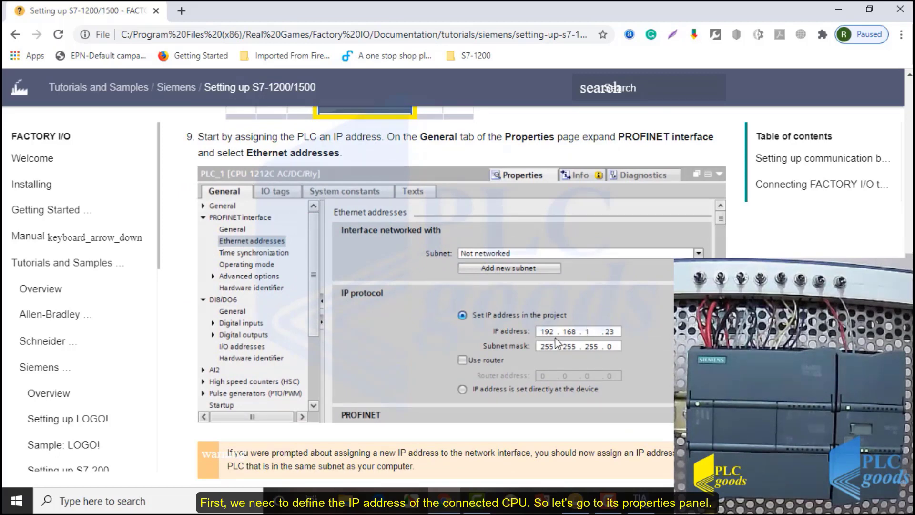
# Switch to TIA Portal and show the Ethernet addresses and IP protocol settings of PLC_1 in an enlarged properties area.
pyautogui.hotkey('alt', 'Tab')
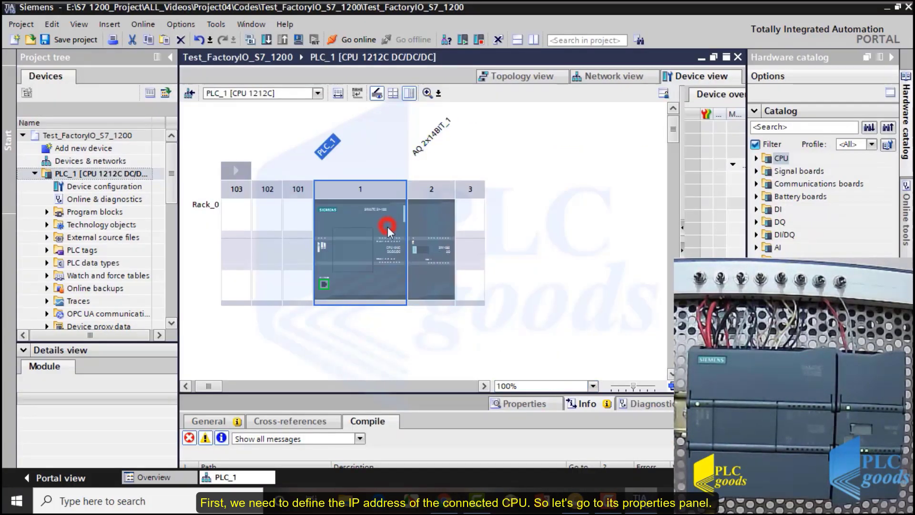
pyautogui.click(520, 406)
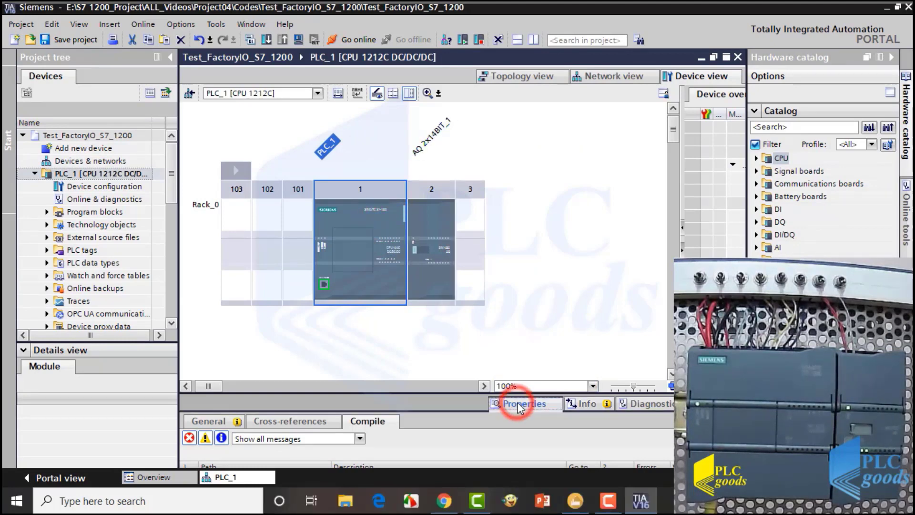
pyautogui.click(454, 389)
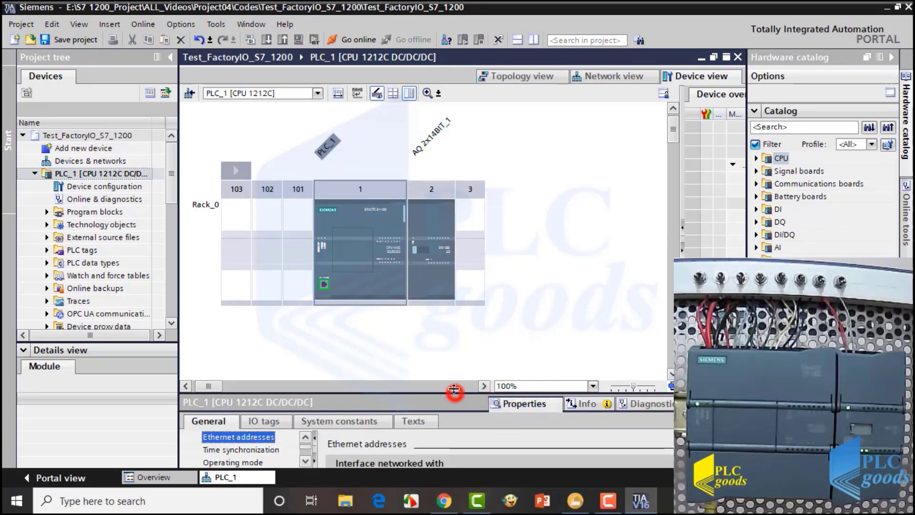
pyautogui.moveTo(454, 390); pyautogui.dragTo(447, 311)
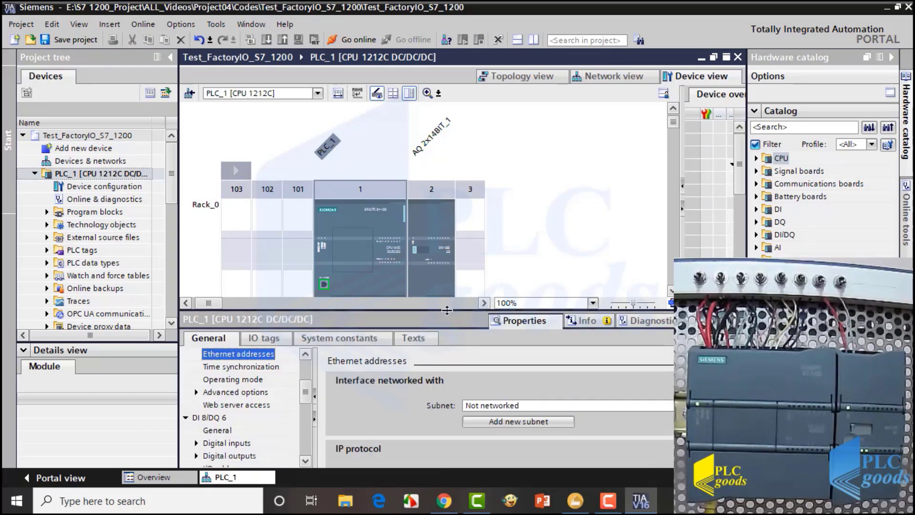
pyautogui.moveTo(312, 388); pyautogui.dragTo(306, 382)
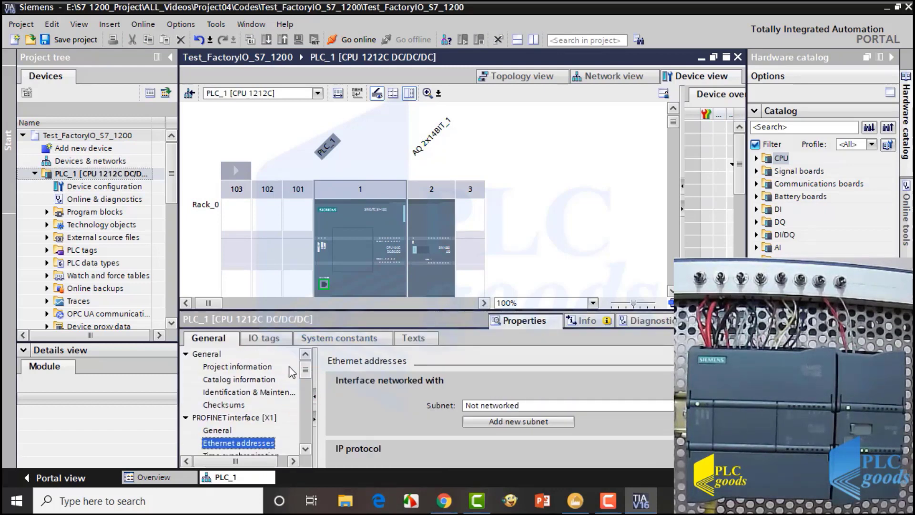
pyautogui.click(233, 443)
pyautogui.scroll(-2, 352, 413)
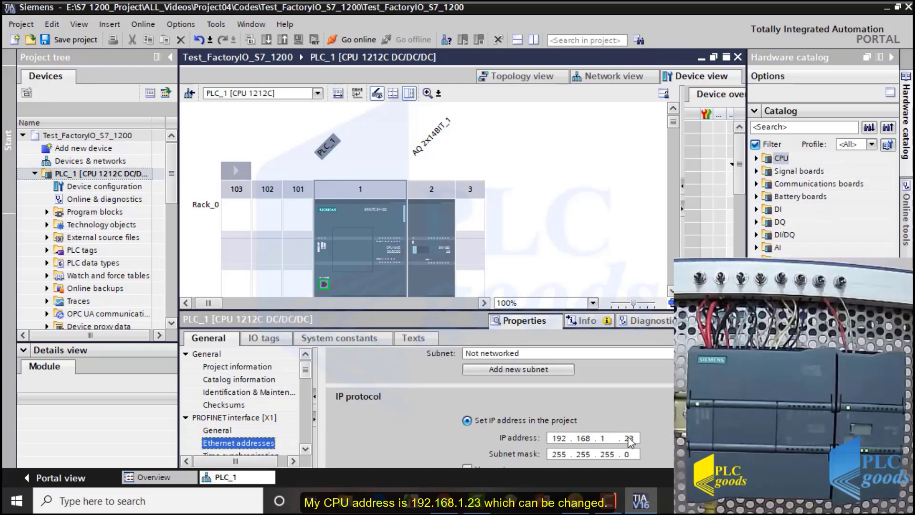
# Try 192.168.1.5 as the PLC's IP address and restore it to 192.168.1.23.
pyautogui.doubleClick(629, 439)
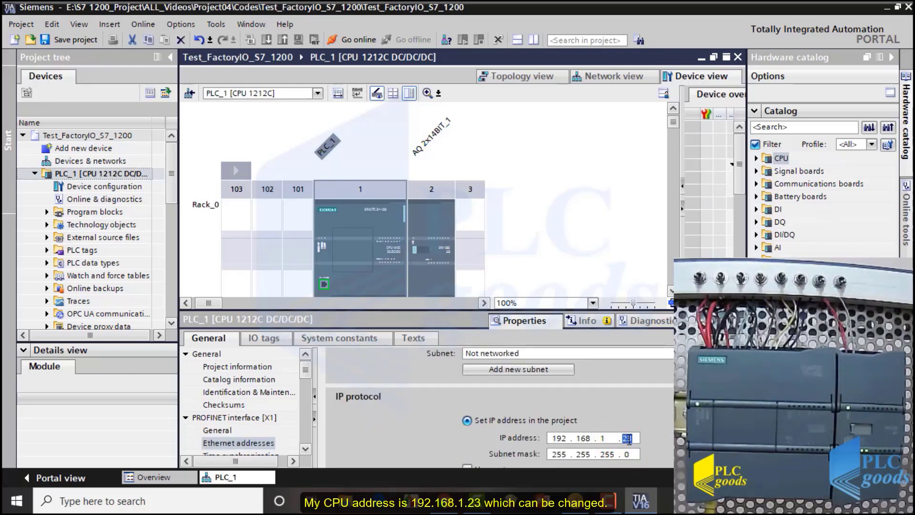
pyautogui.write('5')
pyautogui.press('Return')
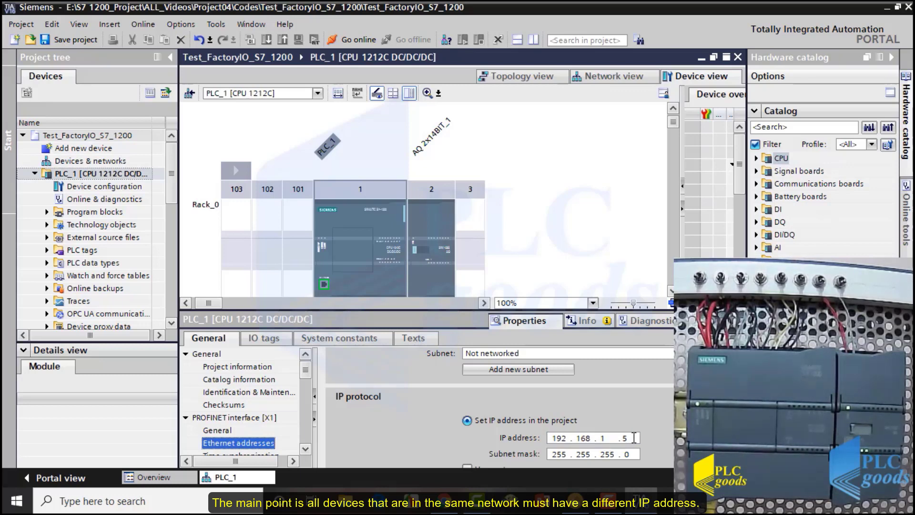
pyautogui.click(635, 438)
pyautogui.doubleClick(623, 437)
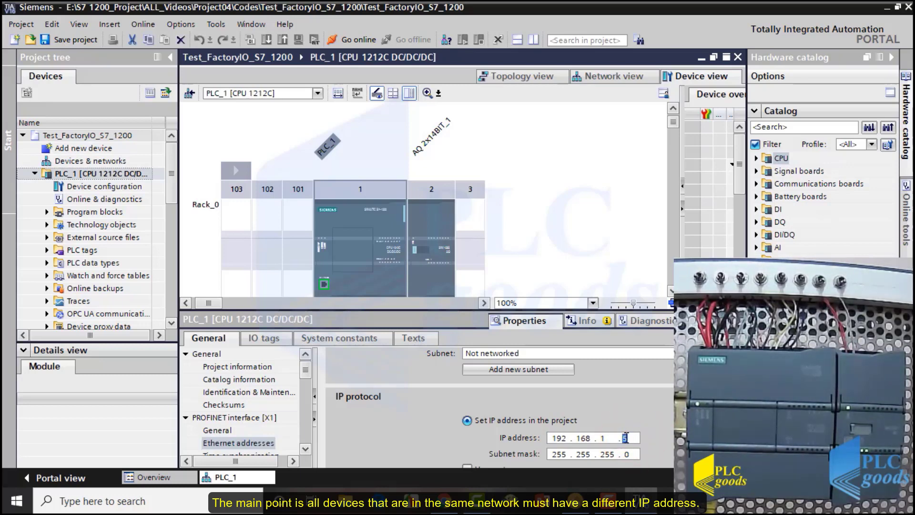
pyautogui.write('23')
pyautogui.press('Return')
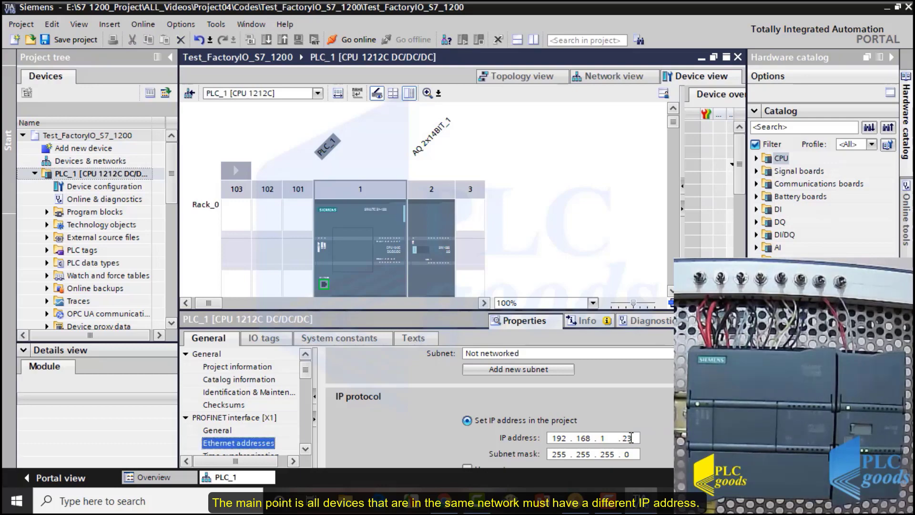
# Switch to the setup guide in the browser and read step 10 on offsetting the PLC's input start address.
pyautogui.hotkey('alt', 'Tab')
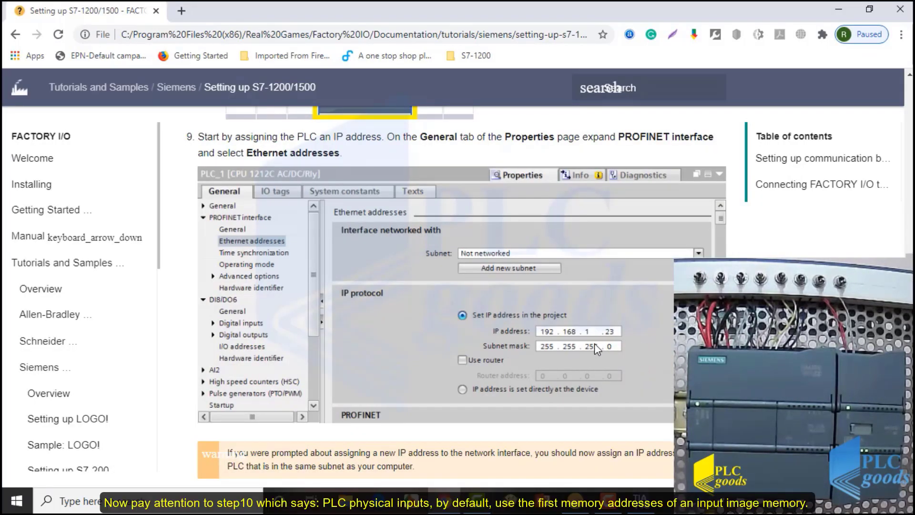
pyautogui.scroll(-3, 594, 343)
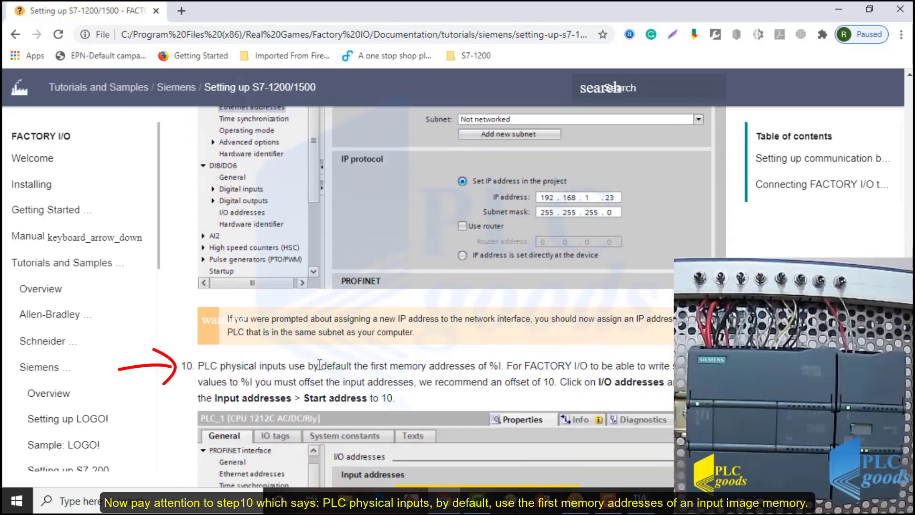
pyautogui.moveTo(198, 365); pyautogui.dragTo(503, 367)
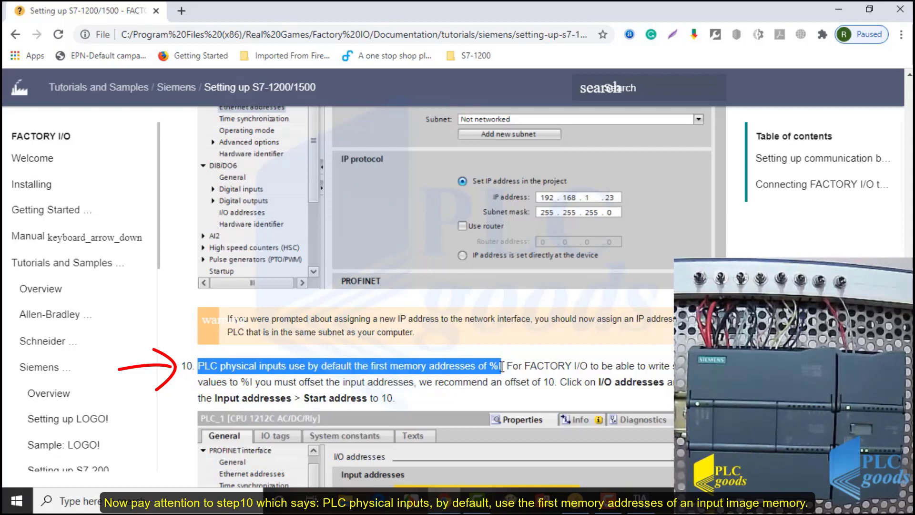
pyautogui.moveTo(507, 365); pyautogui.dragTo(422, 384)
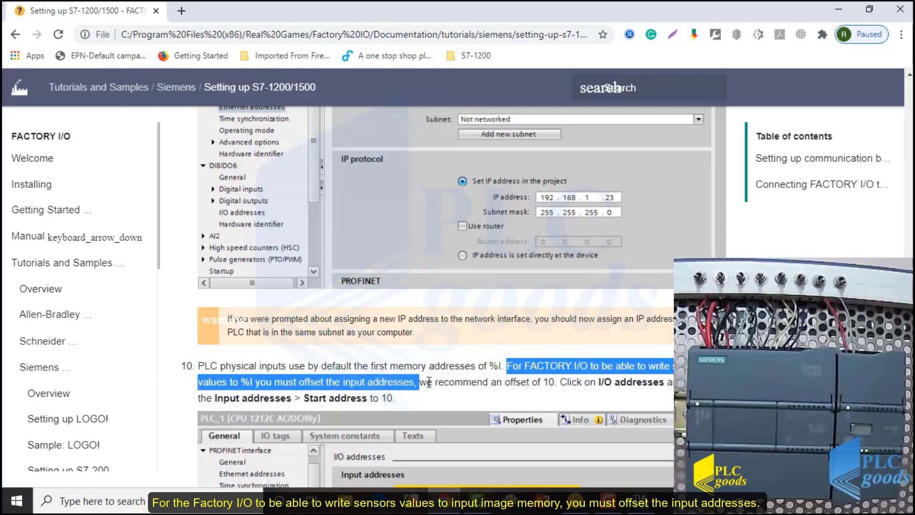
pyautogui.click(417, 381)
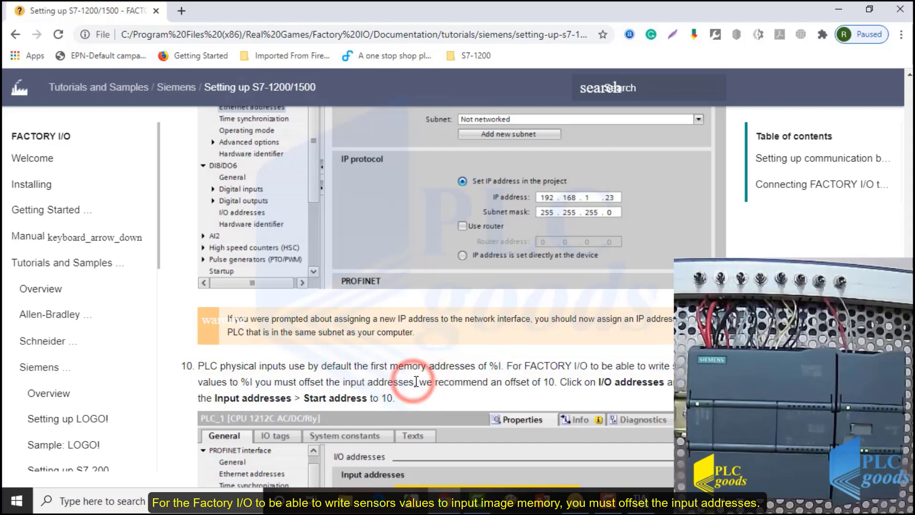
pyautogui.moveTo(418, 381); pyautogui.dragTo(563, 384)
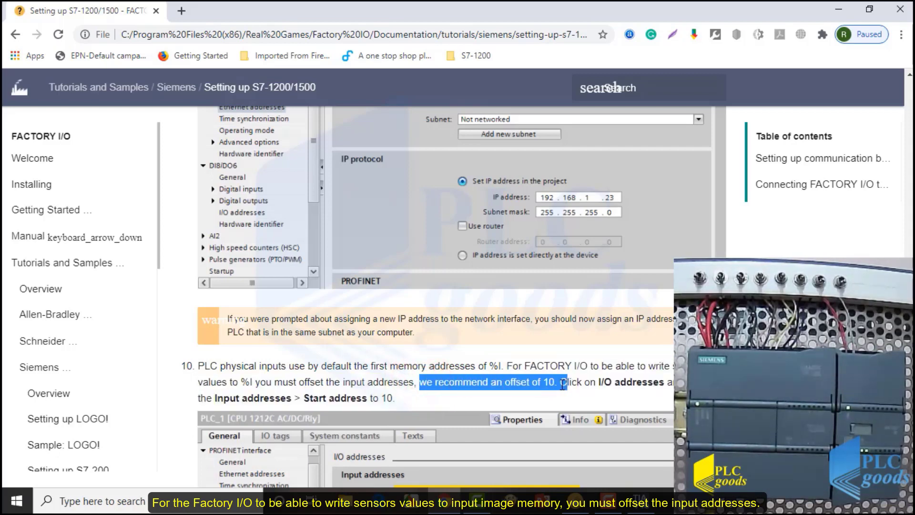
pyautogui.click(563, 385)
pyautogui.scroll(-3, 560, 387)
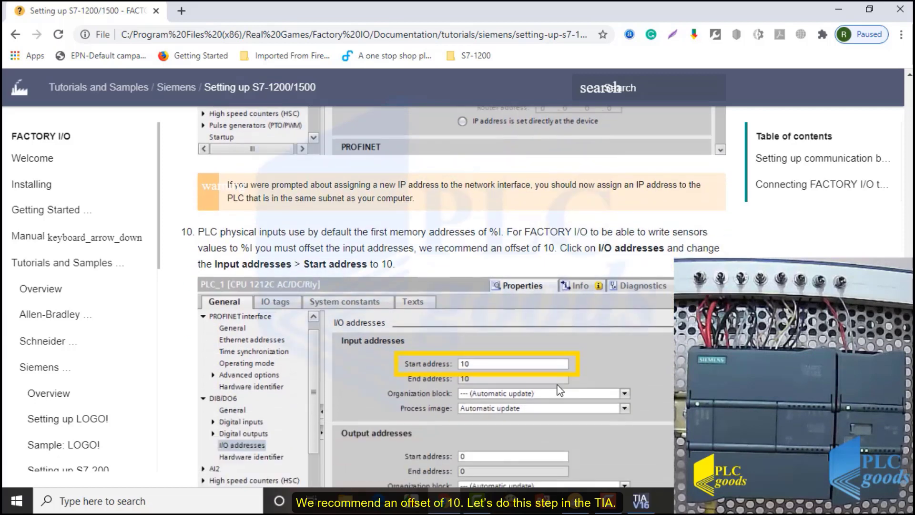
pyautogui.scroll(-2, 561, 391)
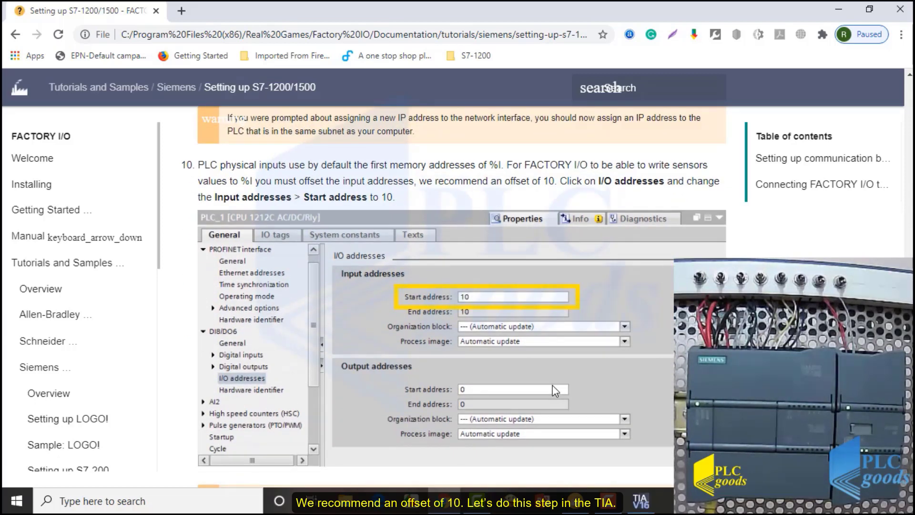
# Switch to TIA Portal and set the input start address of PLC_1's DI 8/DQ 6 module to 10.
pyautogui.hotkey('alt', 'Tab')
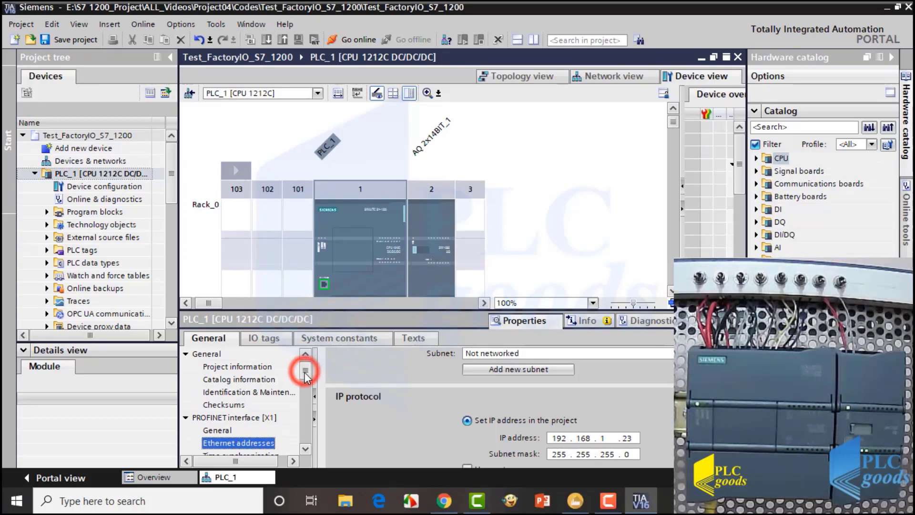
pyautogui.moveTo(303, 368); pyautogui.dragTo(301, 392)
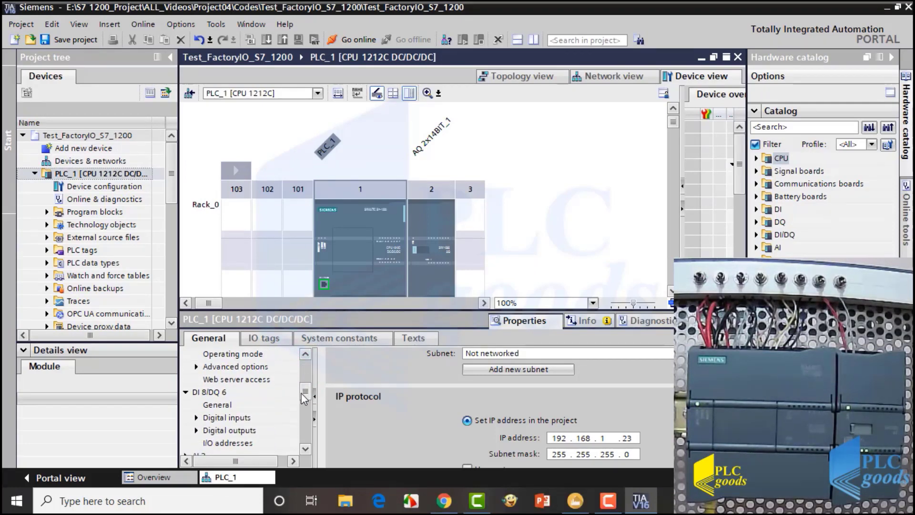
pyautogui.click(240, 444)
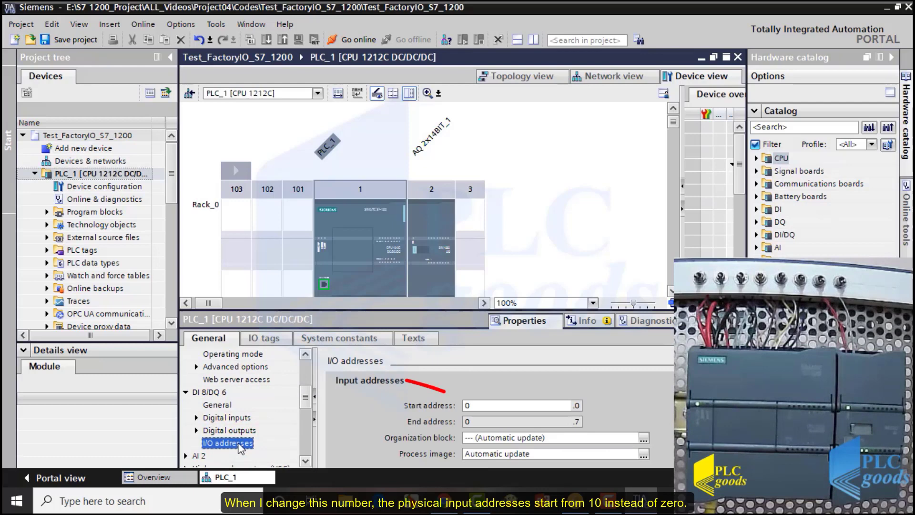
pyautogui.doubleClick(474, 405)
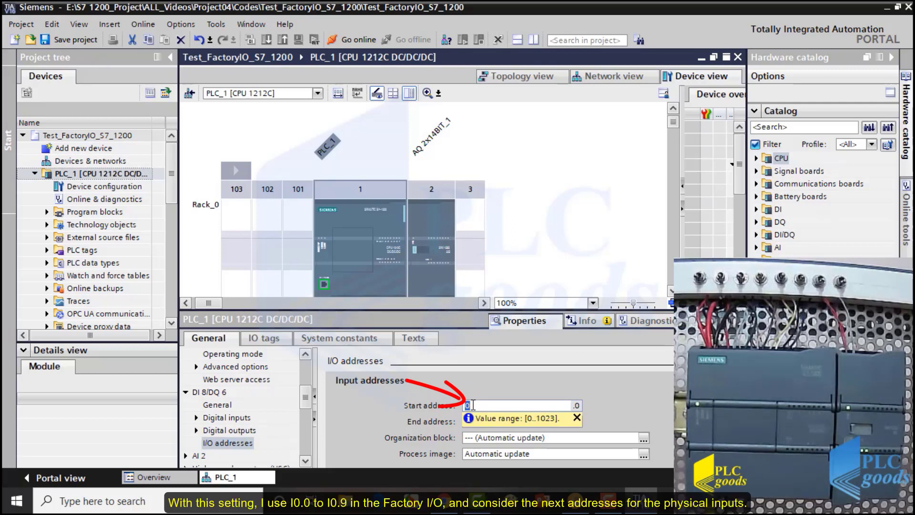
pyautogui.write('10')
pyautogui.press('Return')
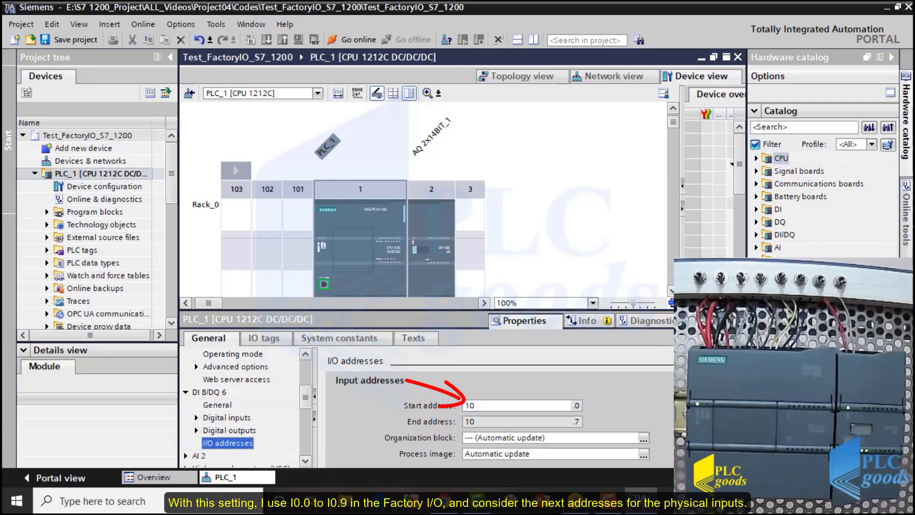
# Enlarge the device view to 400% to inspect the input addresses labelled on the CPU.
pyautogui.click(593, 304)
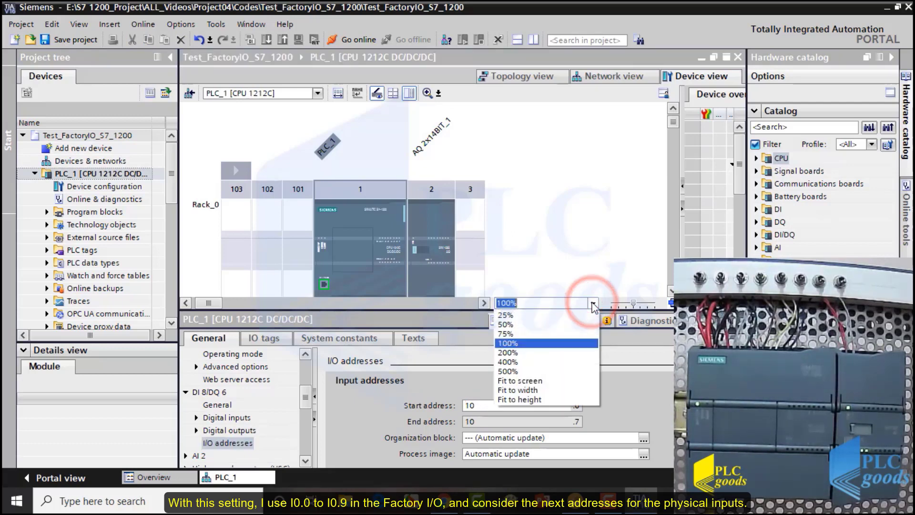
pyautogui.click(517, 353)
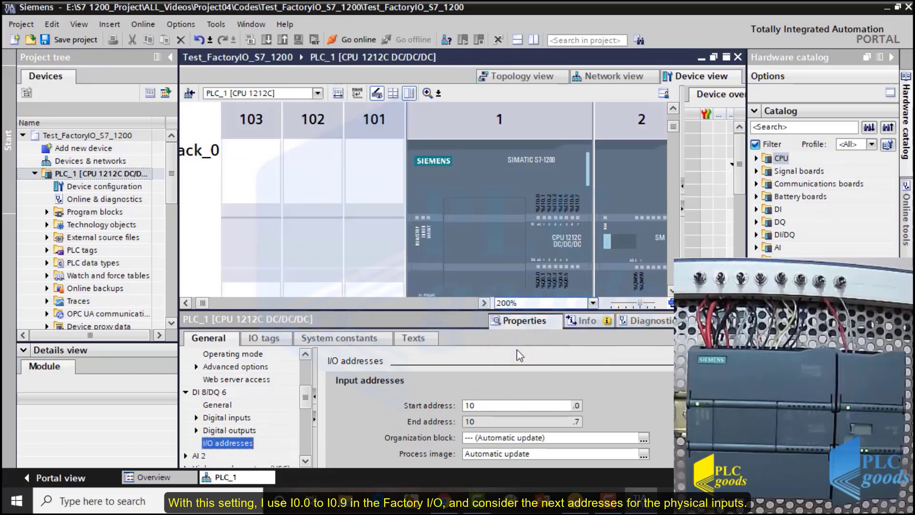
pyautogui.click(593, 304)
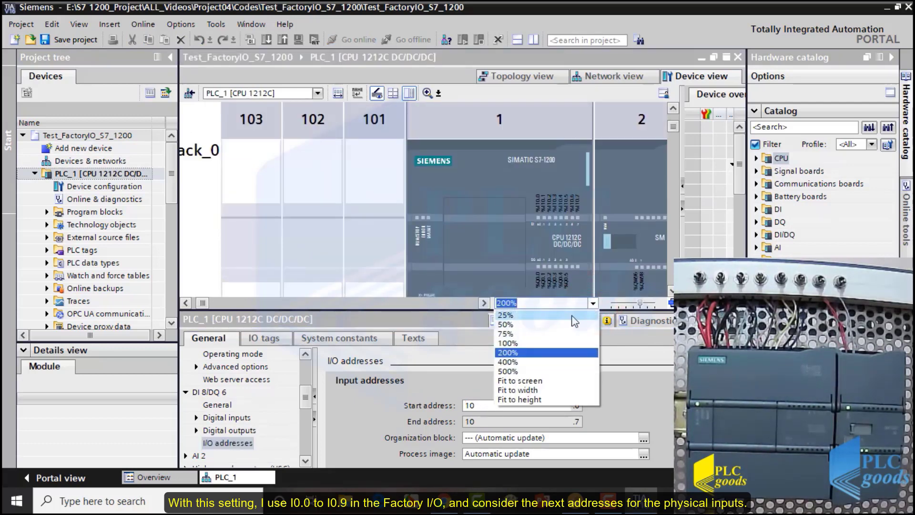
pyautogui.click(519, 361)
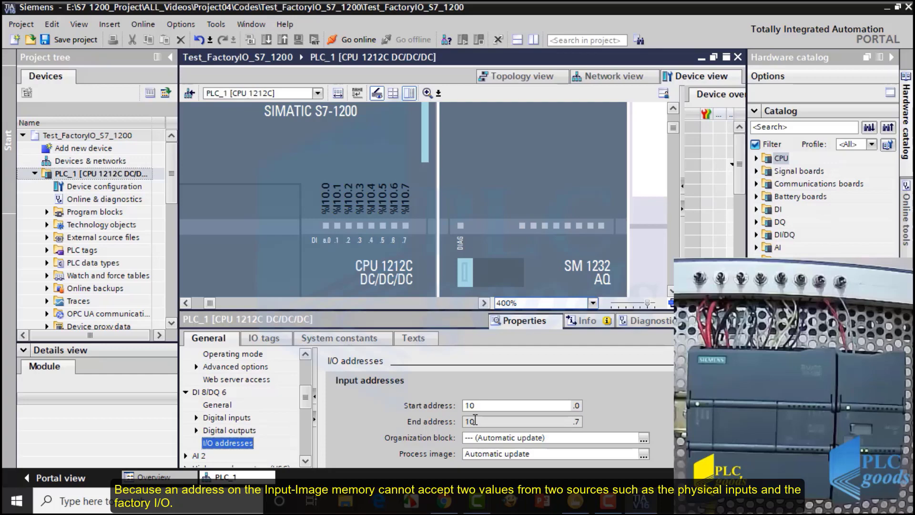
# Switch to the setup guide in the browser and read the physical input address warning and step 11 on full PLC memory access.
pyautogui.hotkey('alt', 'Tab')
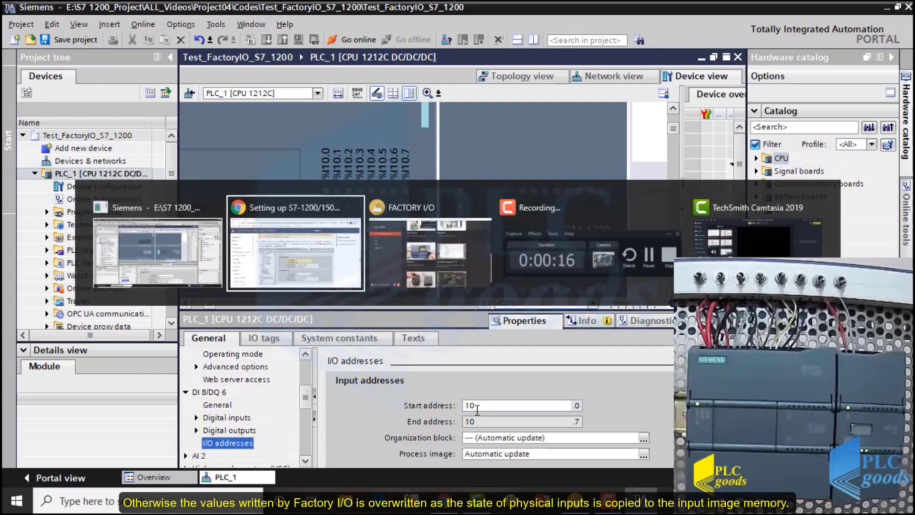
pyautogui.scroll(-3, 473, 386)
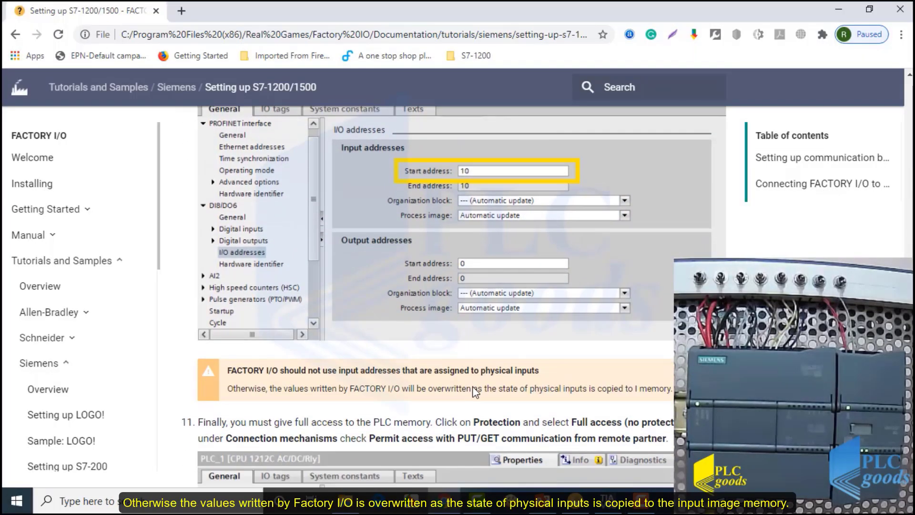
pyautogui.moveTo(227, 389); pyautogui.dragTo(674, 396)
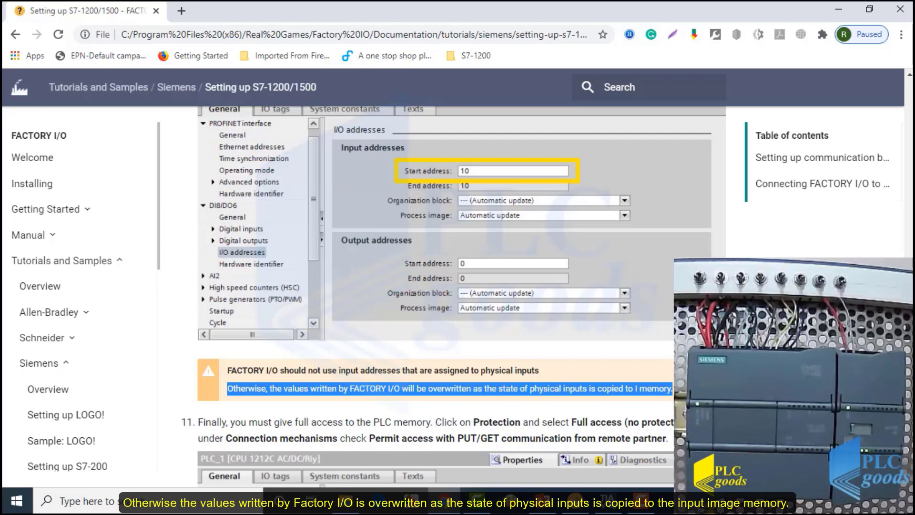
pyautogui.scroll(-6, 453, 298)
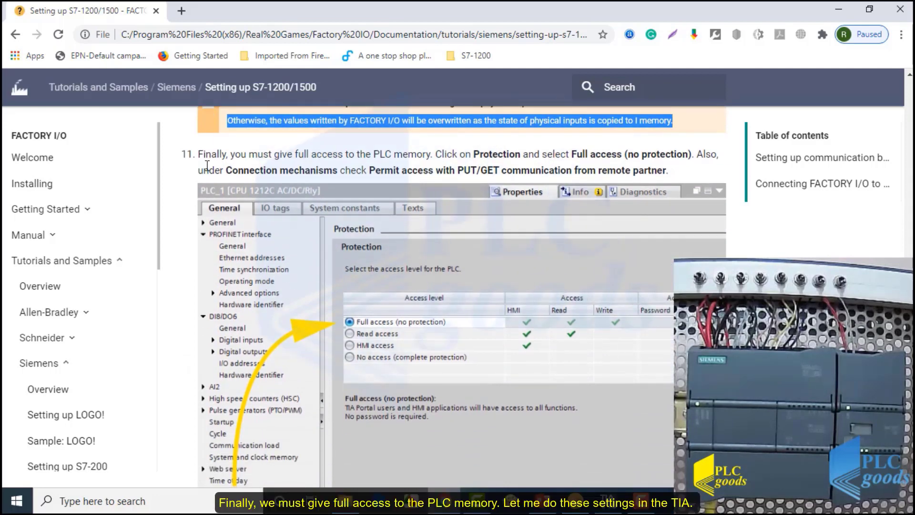
pyautogui.moveTo(201, 152); pyautogui.dragTo(523, 156)
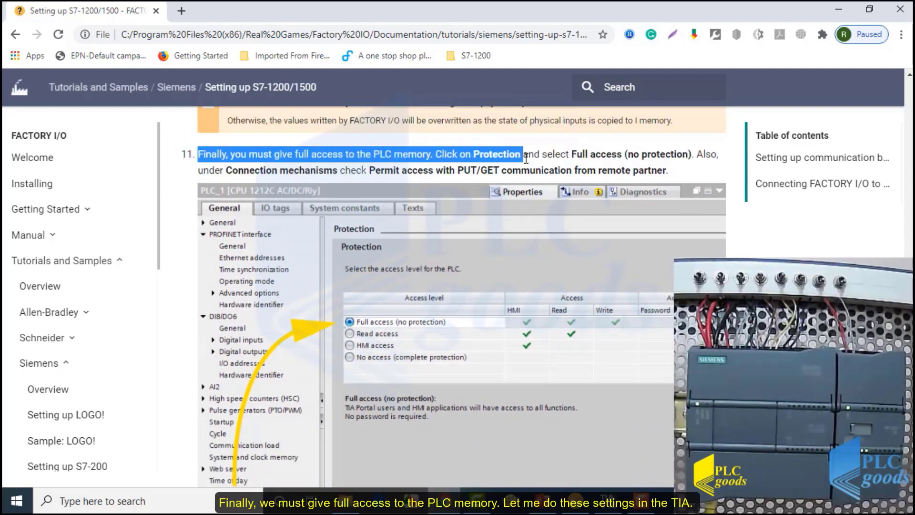
pyautogui.scroll(-1, 526, 159)
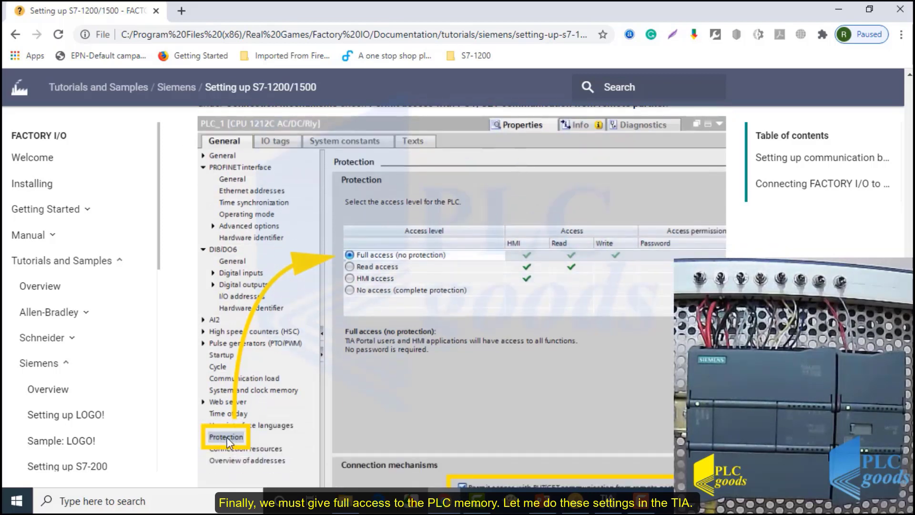
pyautogui.scroll(-2, 362, 253)
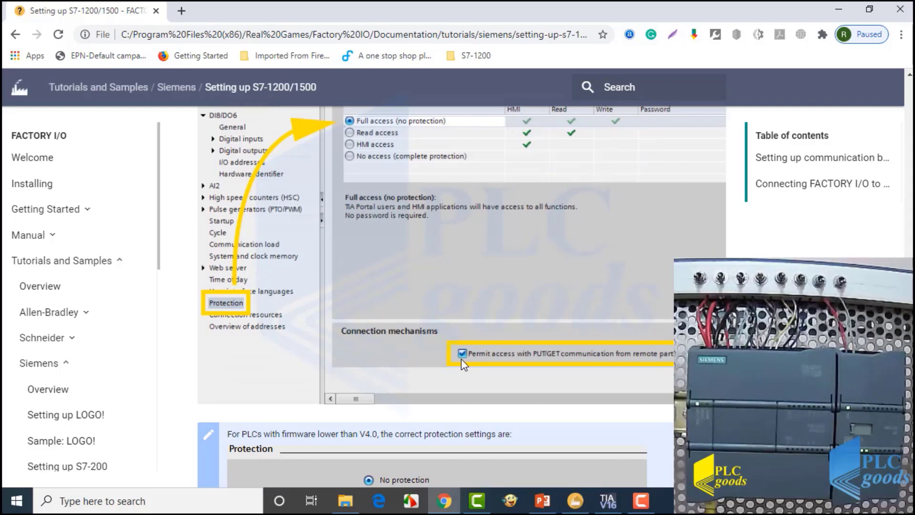
# Switch to TIA Portal and permit access with PUT/GET communication from remote partners in PLC_1's Protection & Security settings.
pyautogui.hotkey('alt', 'Tab')
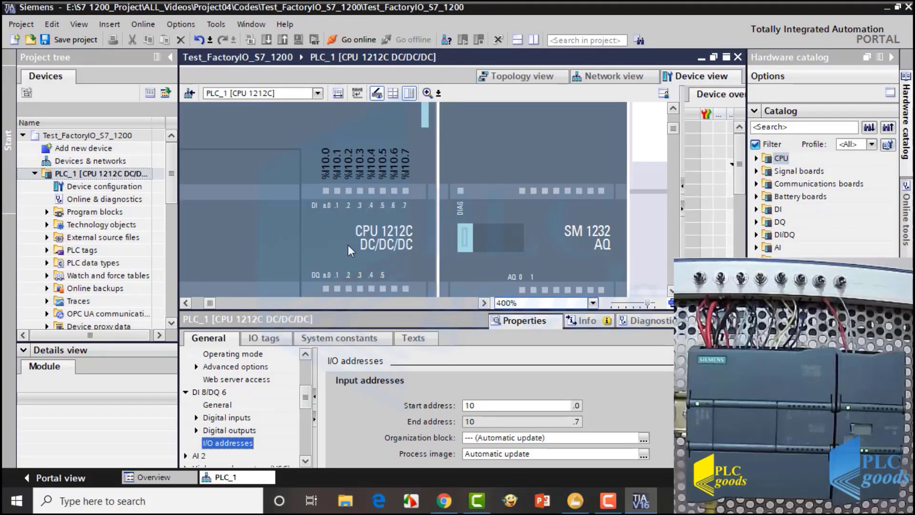
pyautogui.moveTo(308, 399); pyautogui.dragTo(309, 439)
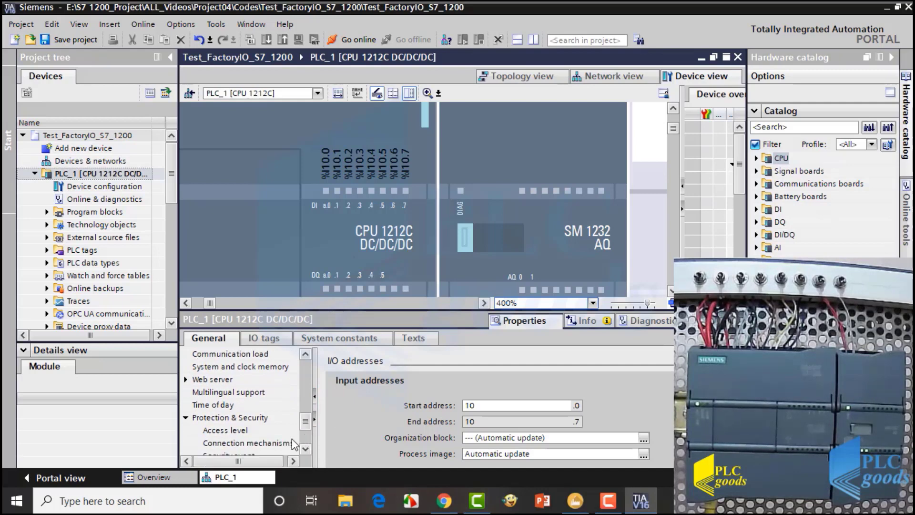
pyautogui.click(234, 419)
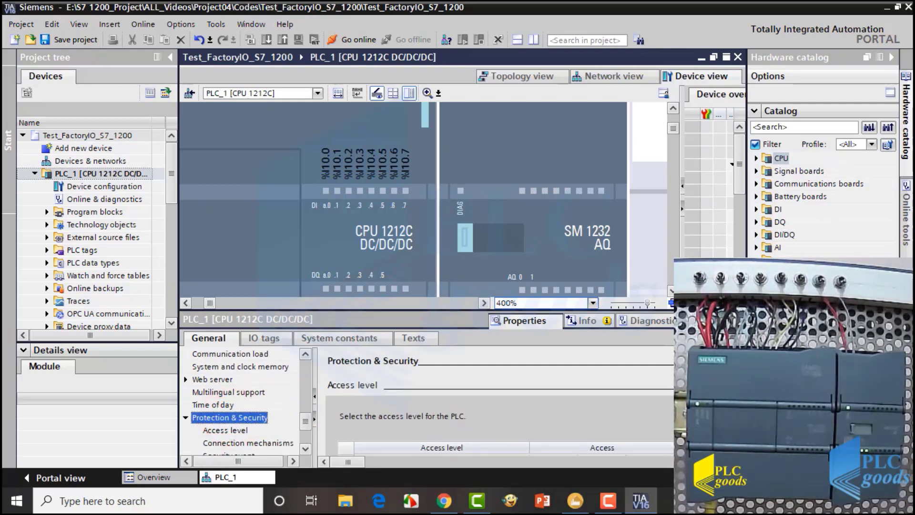
pyautogui.scroll(-3, 372, 400)
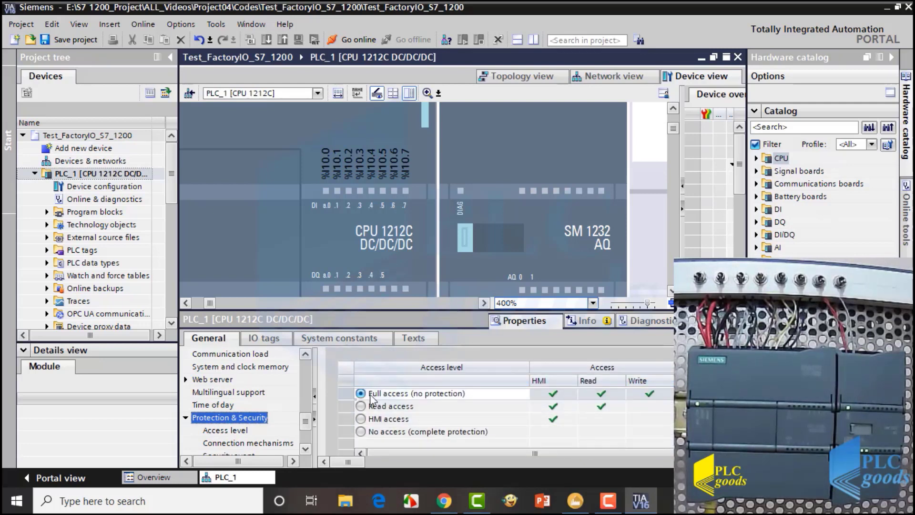
pyautogui.scroll(-3, 372, 399)
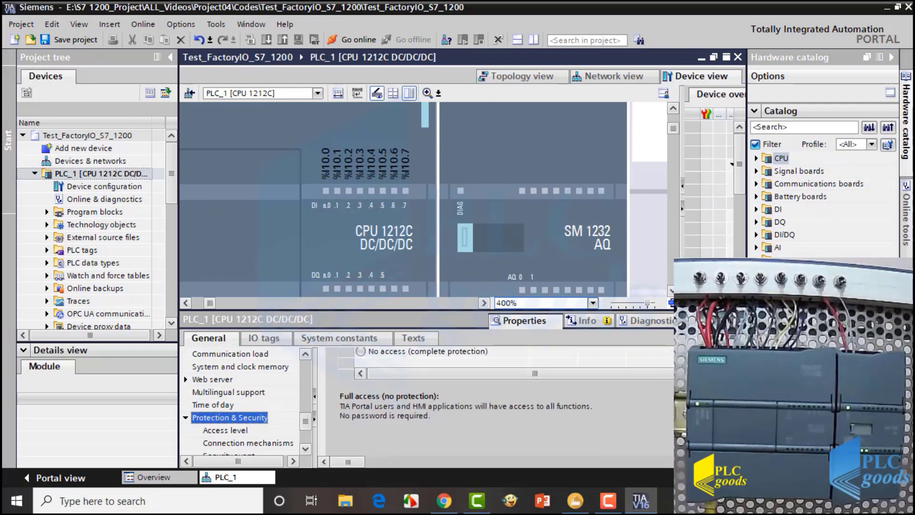
pyautogui.scroll(-5, 500, 400)
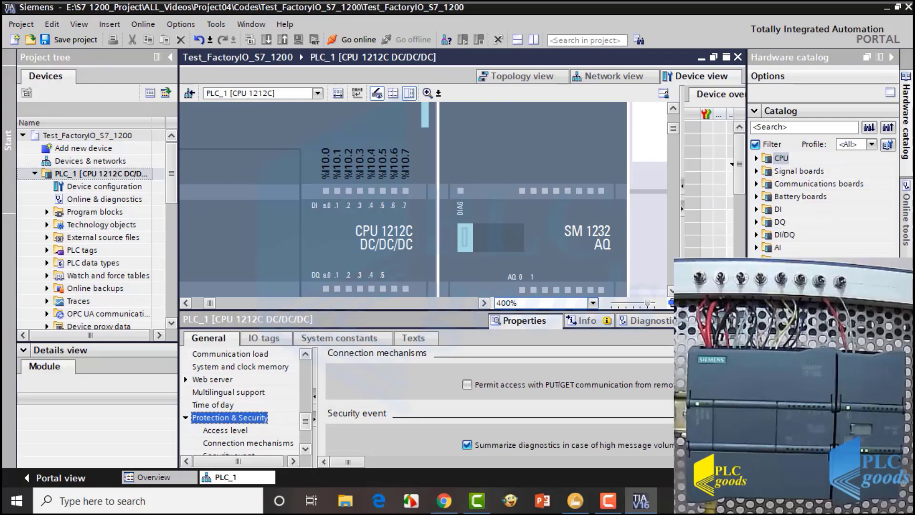
pyautogui.click(469, 385)
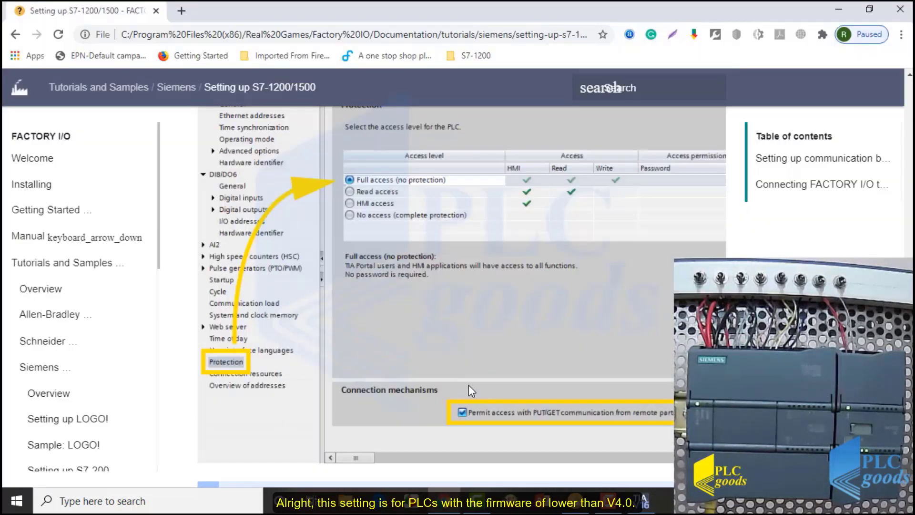
# Read the guide's protection settings for firmware lower than V4.0 and step 12 on downloading the hardware configuration.
pyautogui.scroll(-3, 468, 385)
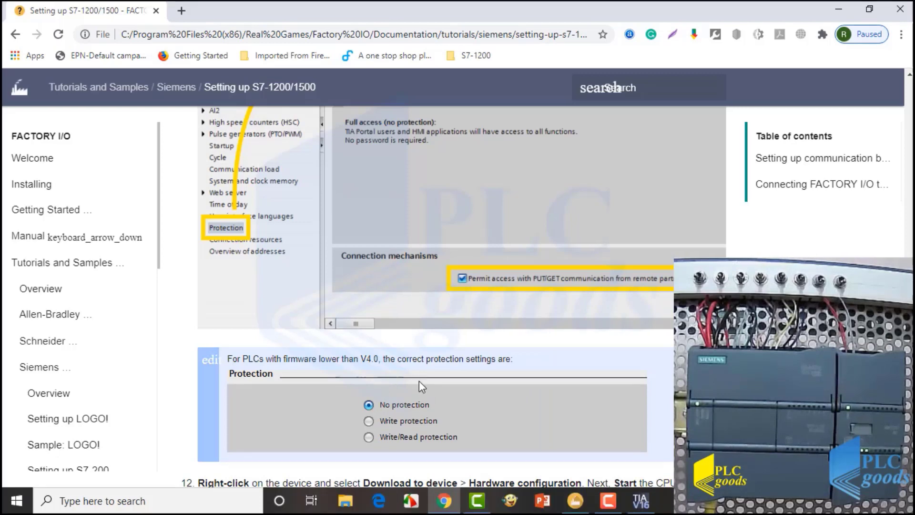
pyautogui.scroll(-4, 421, 389)
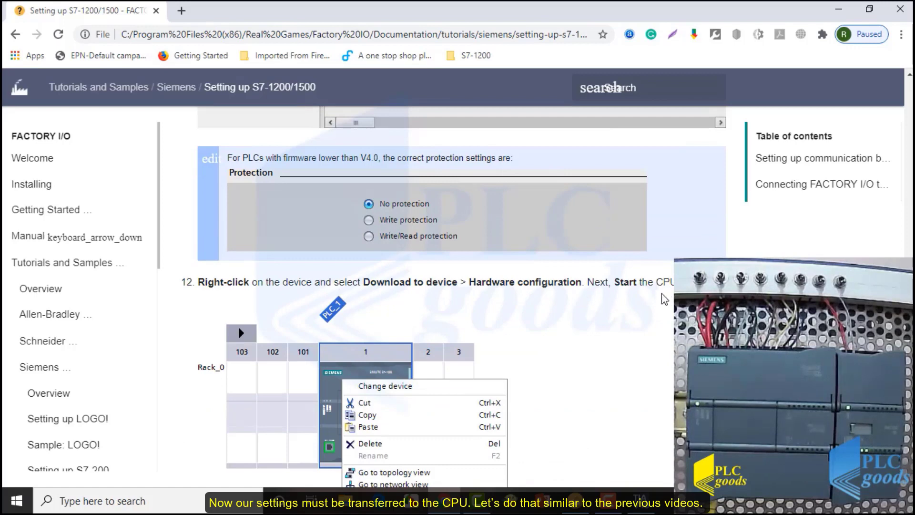
pyautogui.scroll(-4, 649, 300)
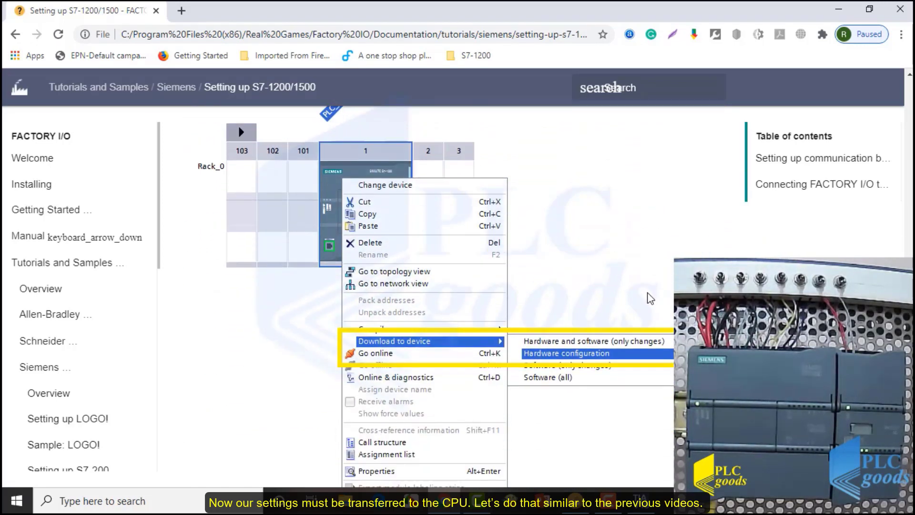
# Switch to TIA Portal, start a hardware configuration download for PLC_1, and search for compatible target devices.
pyautogui.hotkey('alt', 'Tab')
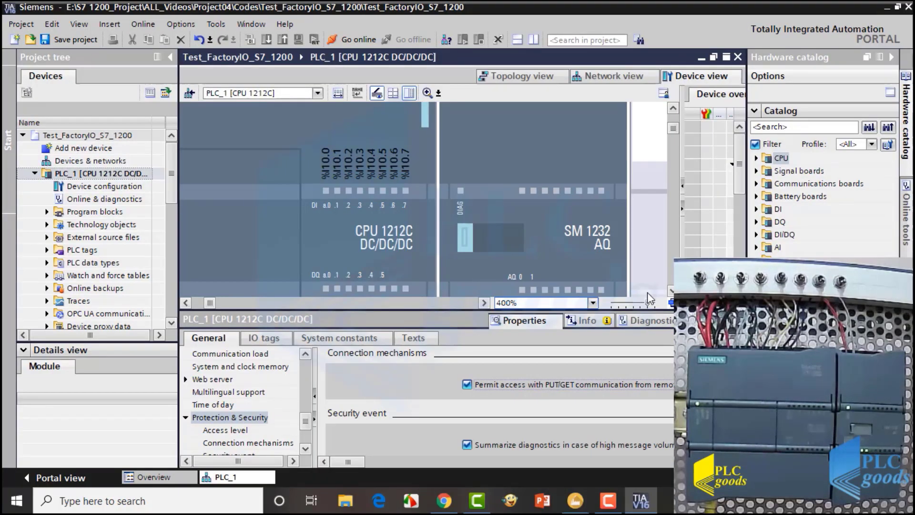
pyautogui.click(594, 303)
pyautogui.click(541, 343)
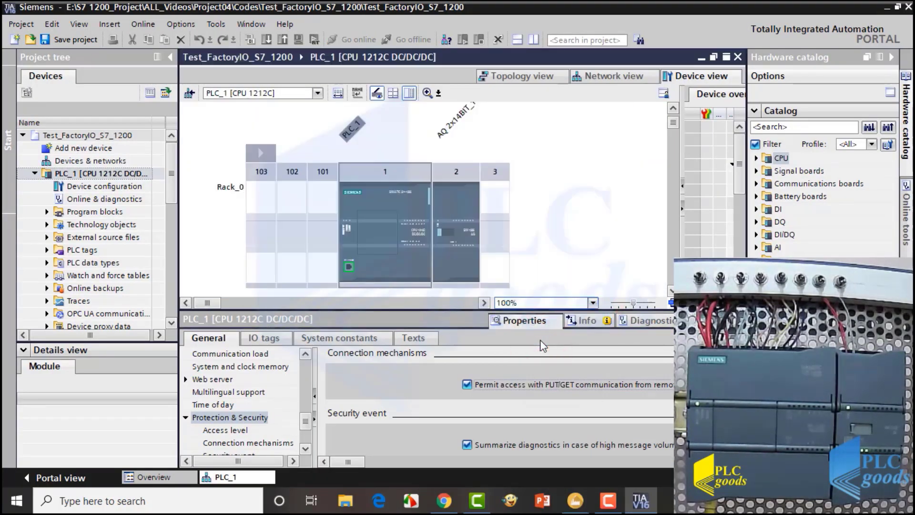
pyautogui.click(407, 204)
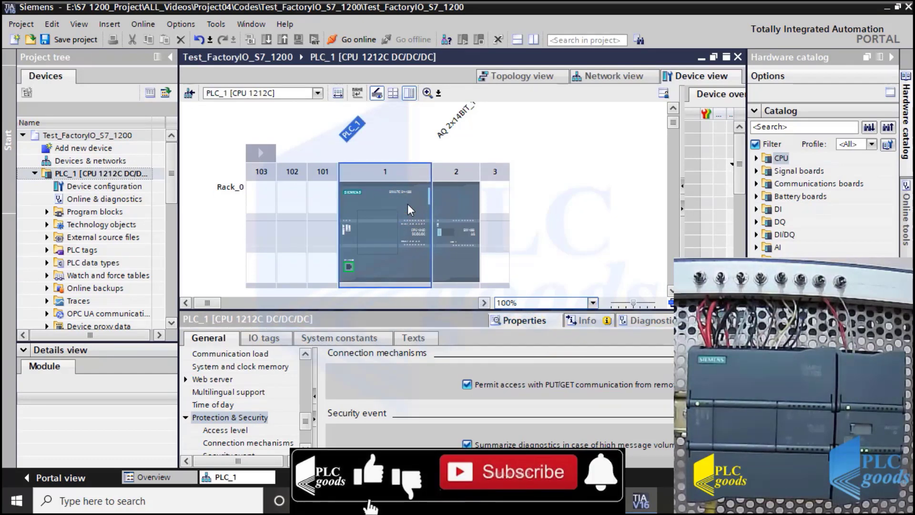
pyautogui.rightClick(407, 204)
pyautogui.moveTo(534, 328)
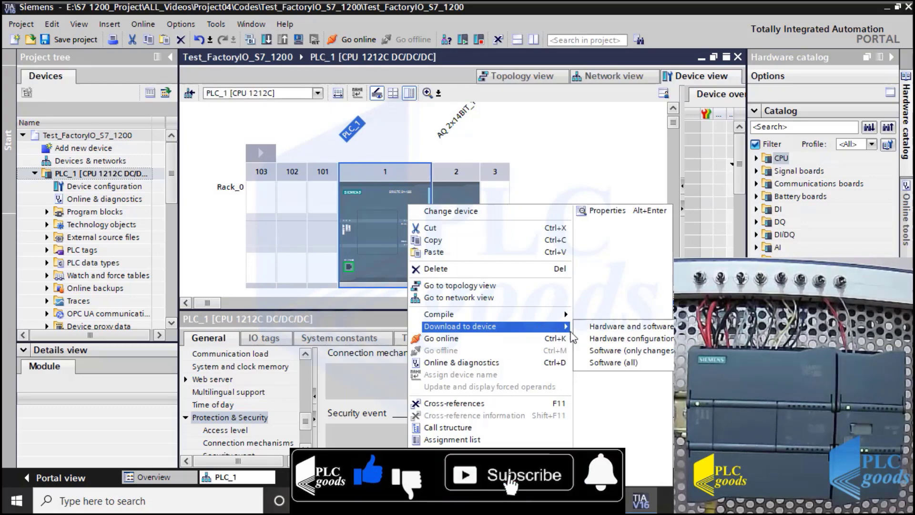
pyautogui.click(612, 339)
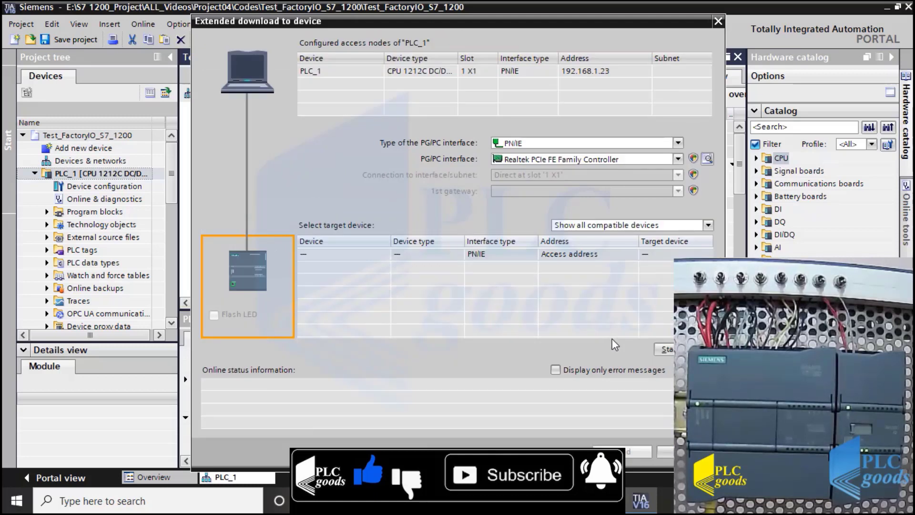
pyautogui.click(669, 350)
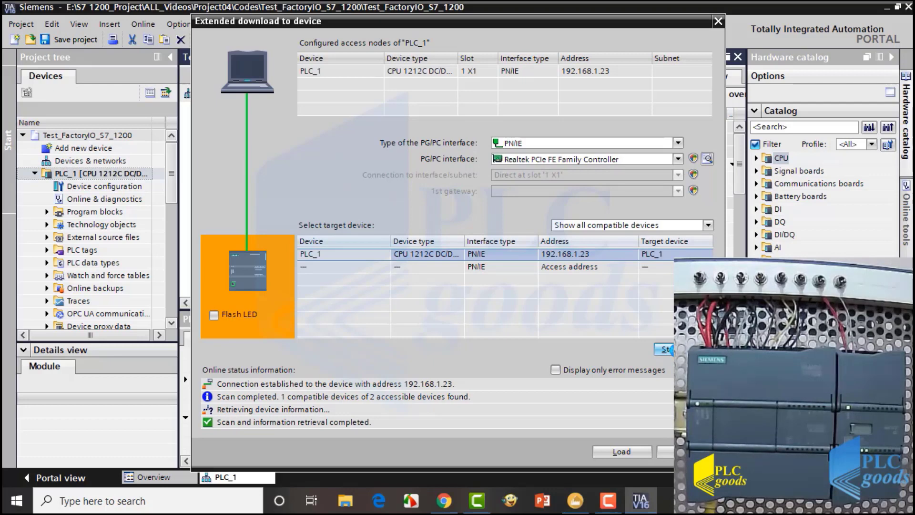
# Load the hardware configuration into PLC_1 and finish the download with the Start module action.
pyautogui.click(627, 451)
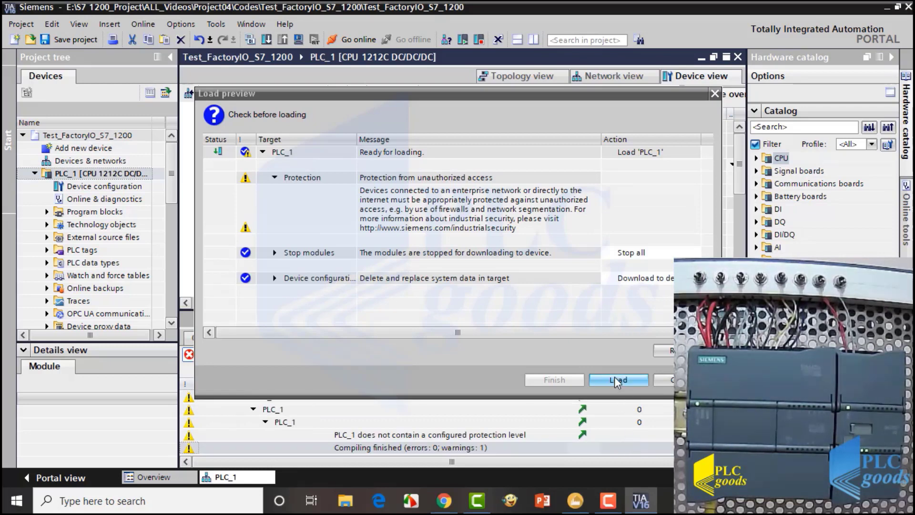
pyautogui.click(616, 380)
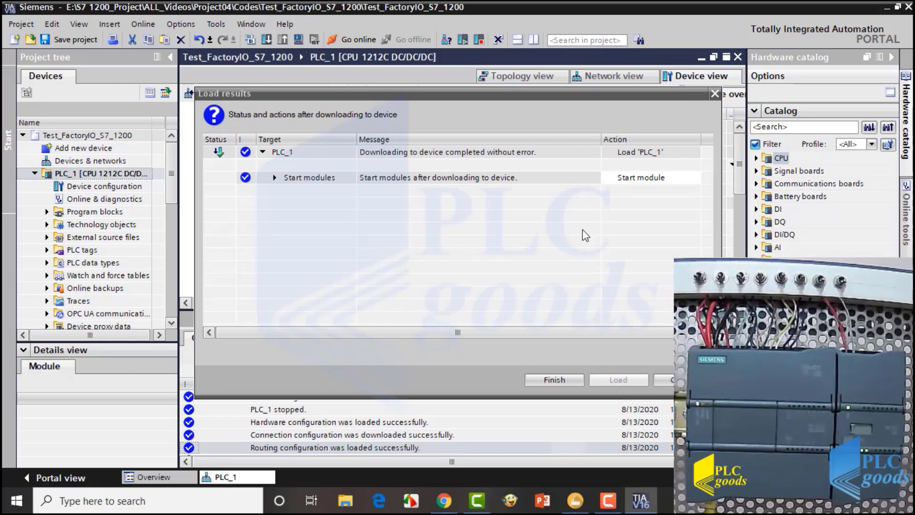
pyautogui.click(564, 380)
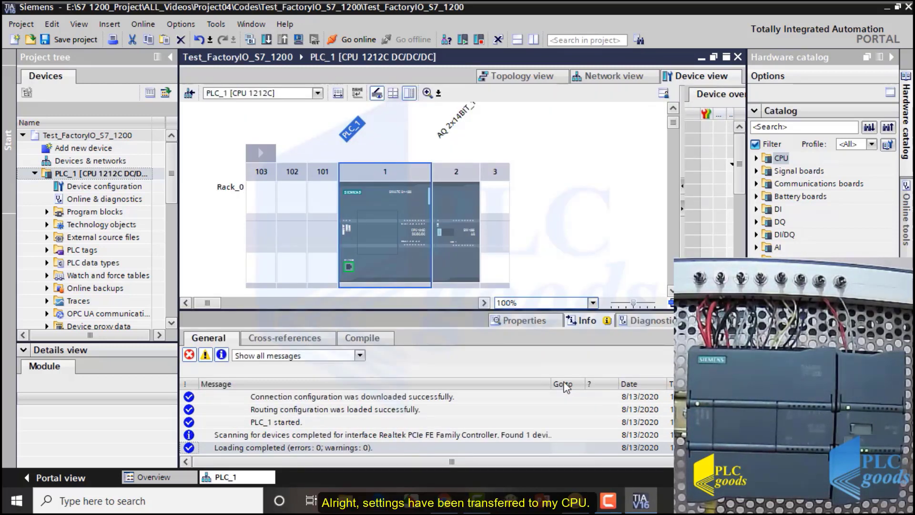
# Switch to the guide and read its section on connecting FACTORY I/O to the PLC through the driver configuration.
pyautogui.hotkey('alt', 'Tab')
pyautogui.scroll(-6, 565, 387)
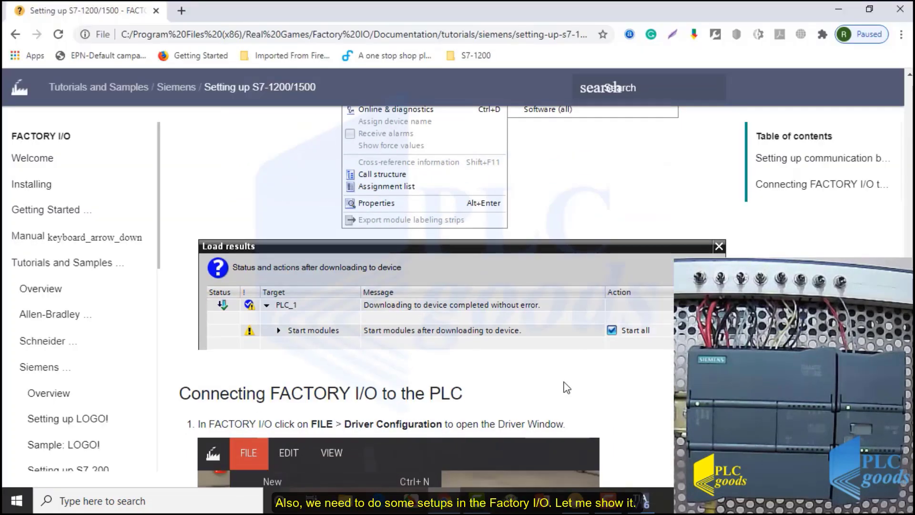
pyautogui.scroll(-10, 563, 382)
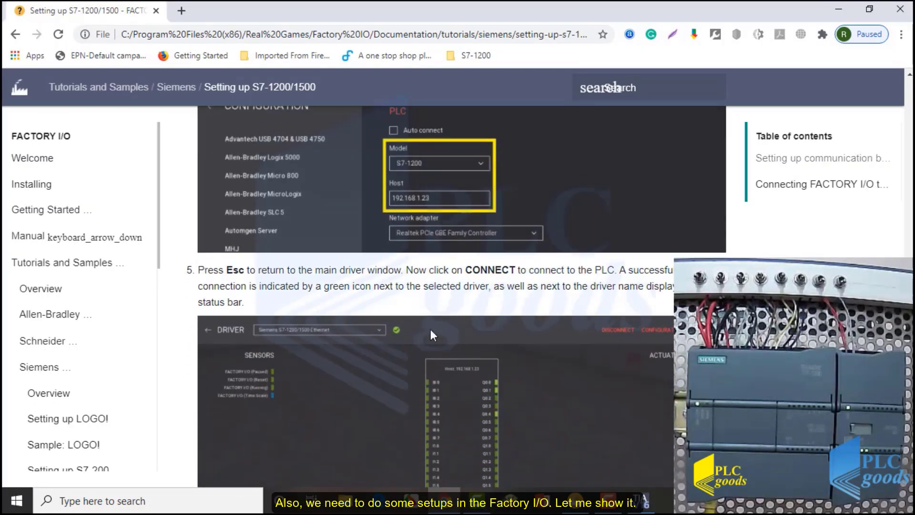
pyautogui.scroll(-1, 431, 329)
# Switch to Factory I/O, return to the conveyor scene, and select the Siemens S7-1200/1500 driver.
pyautogui.hotkey('alt', 'Tab')
pyautogui.press('Tab')
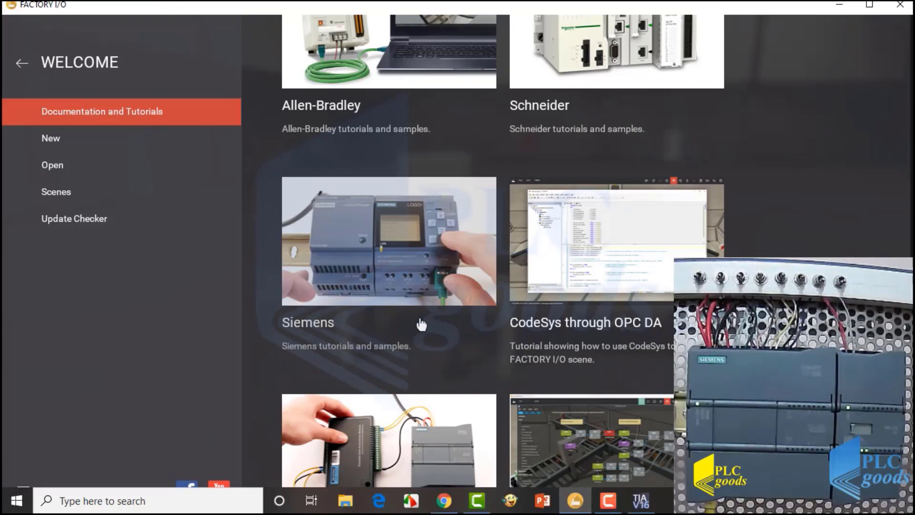
pyautogui.click(20, 62)
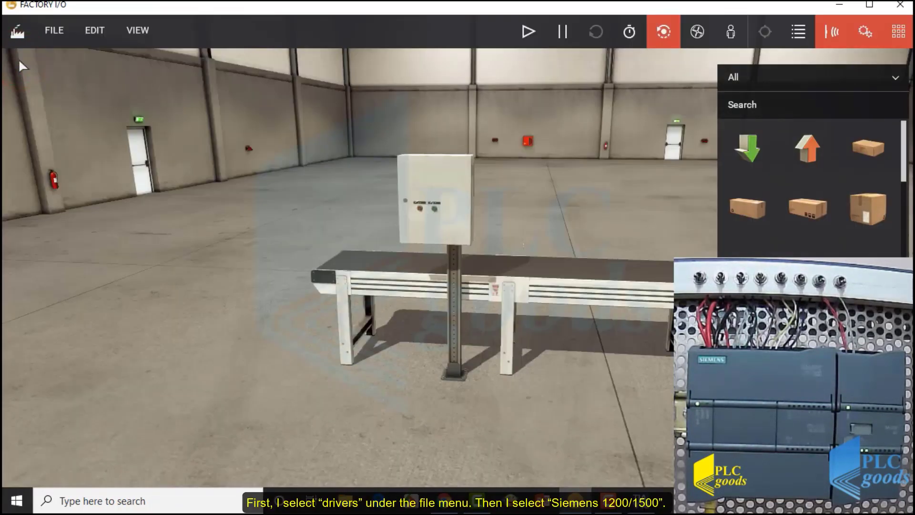
pyautogui.click(52, 30)
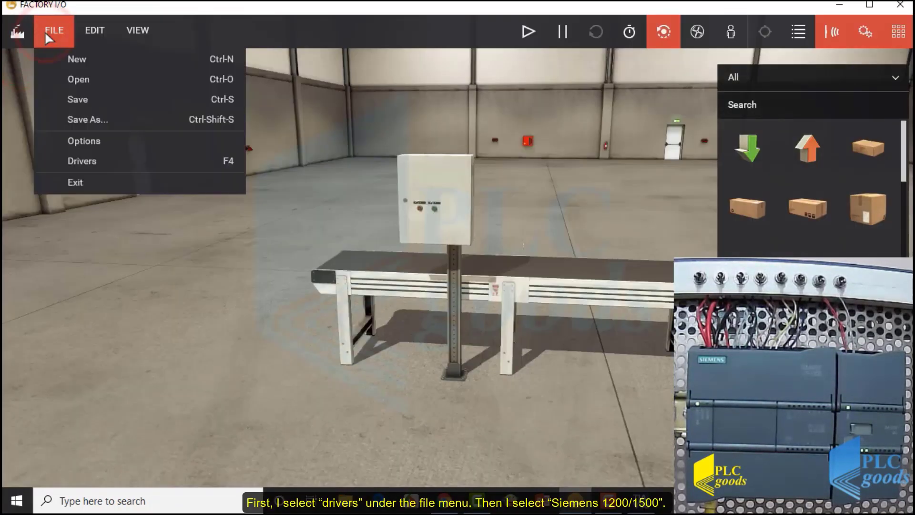
pyautogui.click(75, 158)
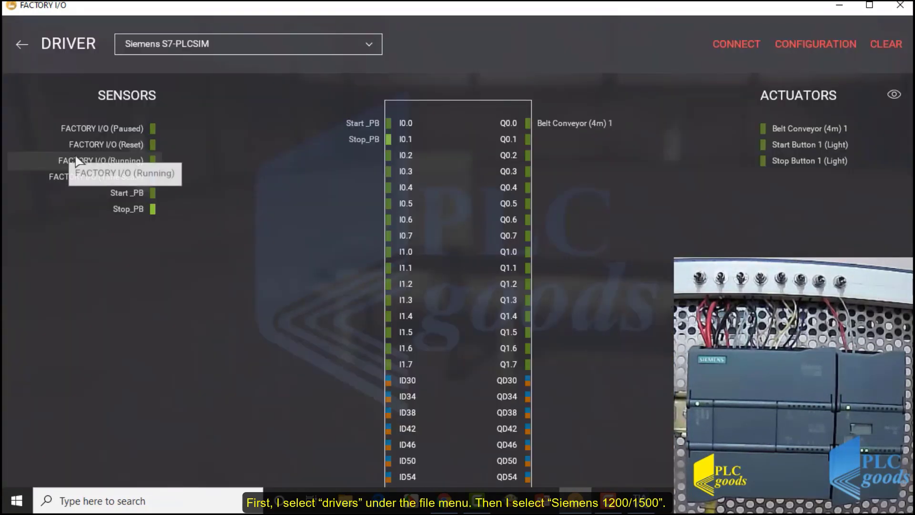
pyautogui.click(176, 46)
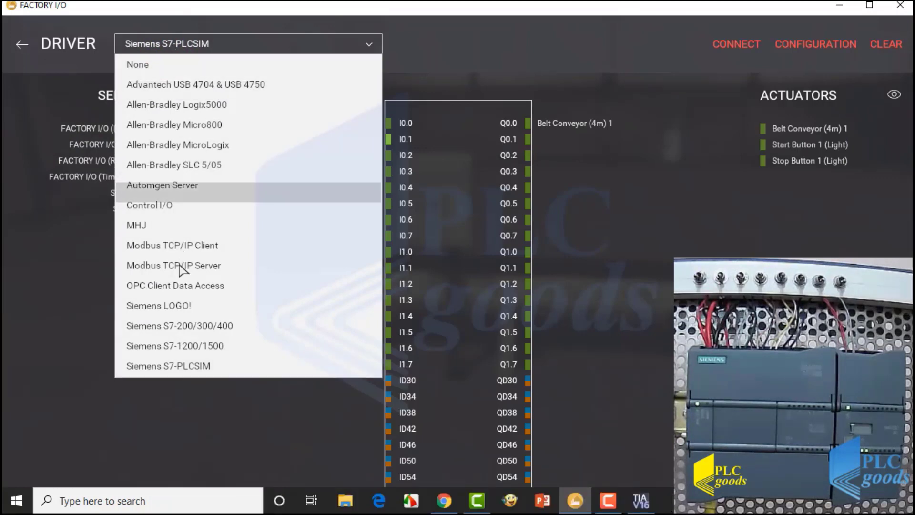
pyautogui.click(172, 344)
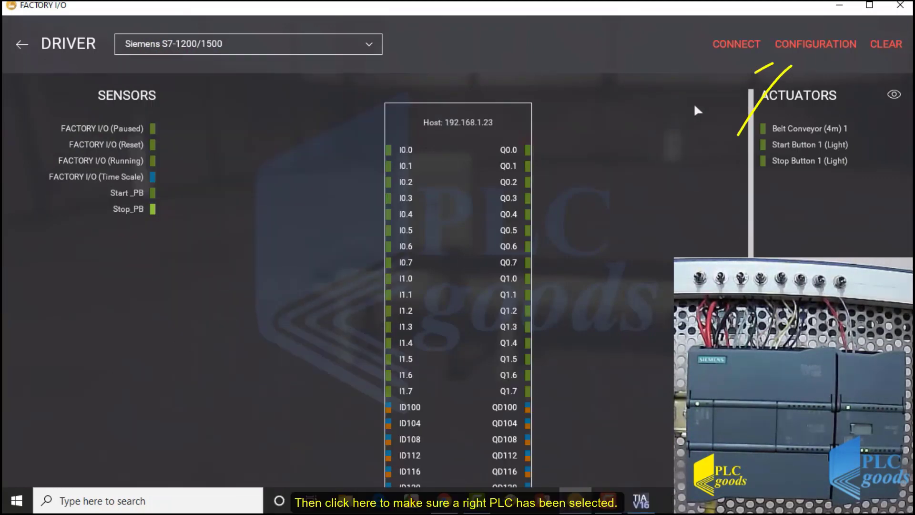
# Configure the driver for PLC model S7-1200 with host 192.168.1.23 and connect it to the PLC.
pyautogui.click(786, 43)
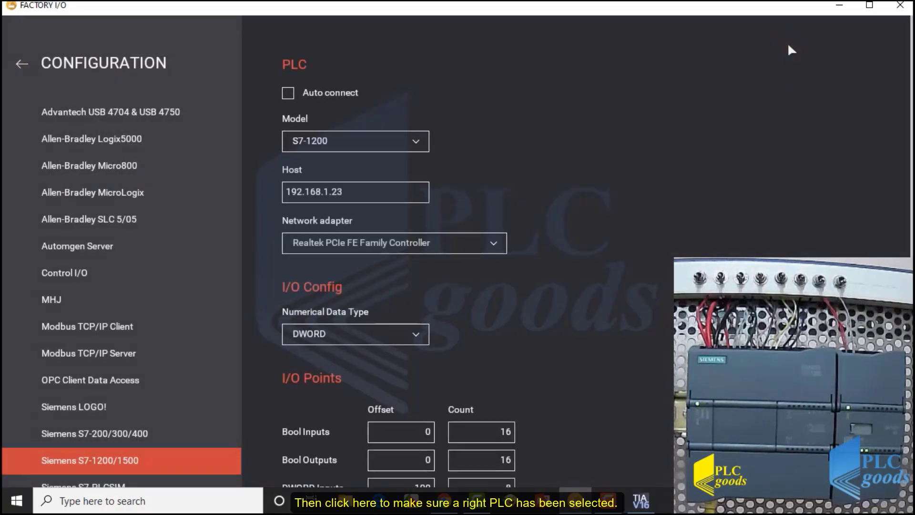
pyautogui.click(364, 141)
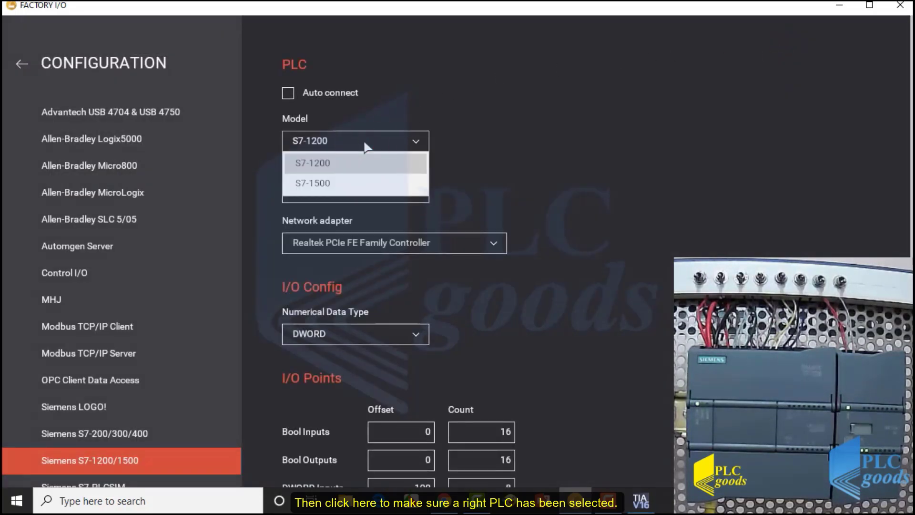
pyautogui.click(338, 167)
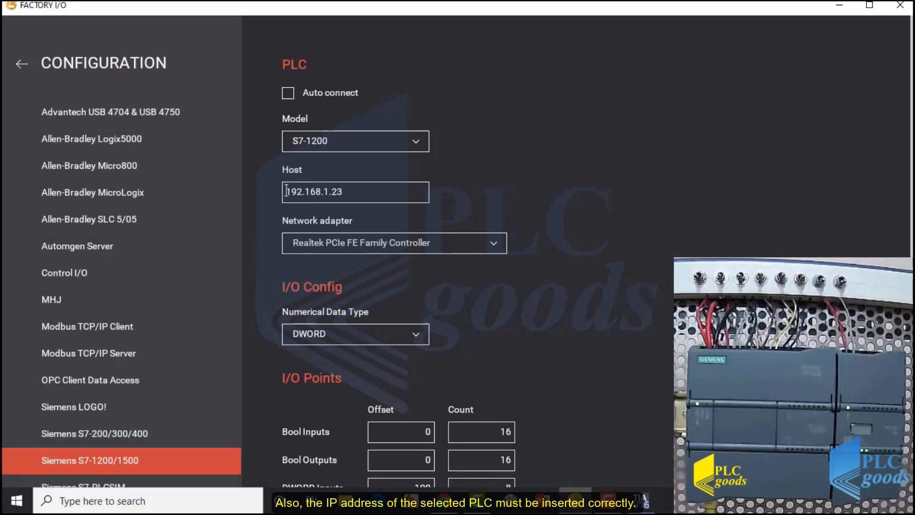
pyautogui.click(360, 190)
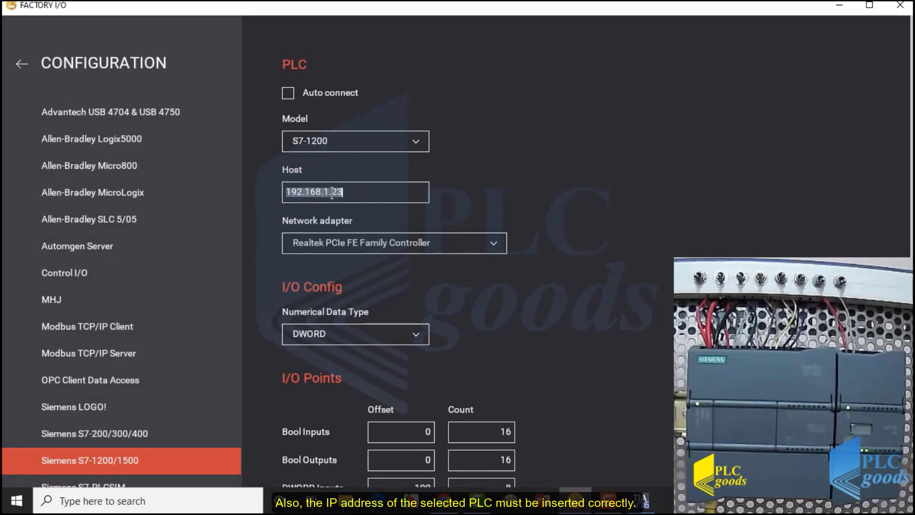
pyautogui.click(24, 63)
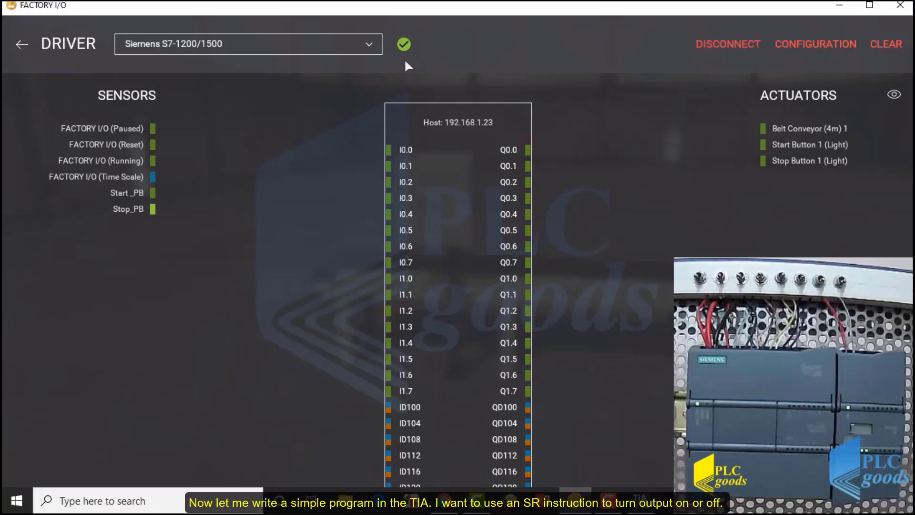
# Switch to TIA Portal and open the Main [OB1] program block of PLC_1.
pyautogui.hotkey('alt', 'Tab')
pyautogui.hotkey('alt', 'Tab')
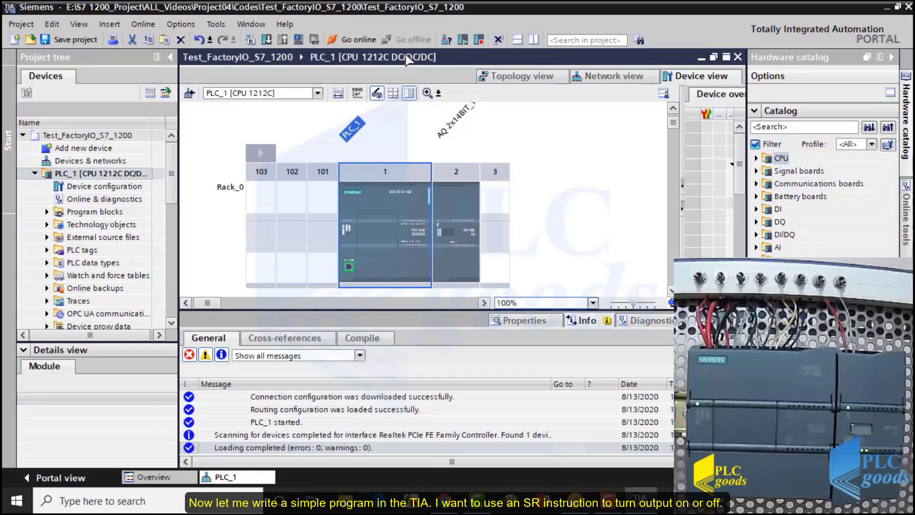
pyautogui.click(48, 205)
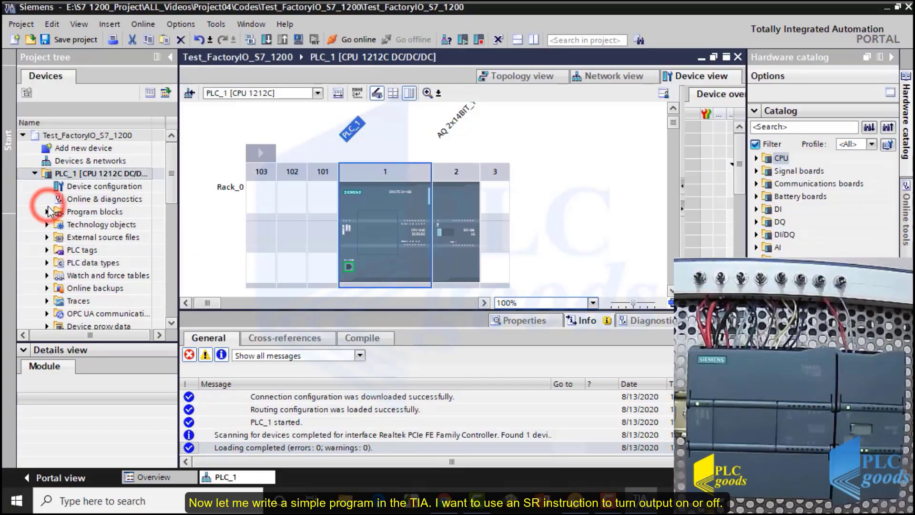
pyautogui.click(45, 213)
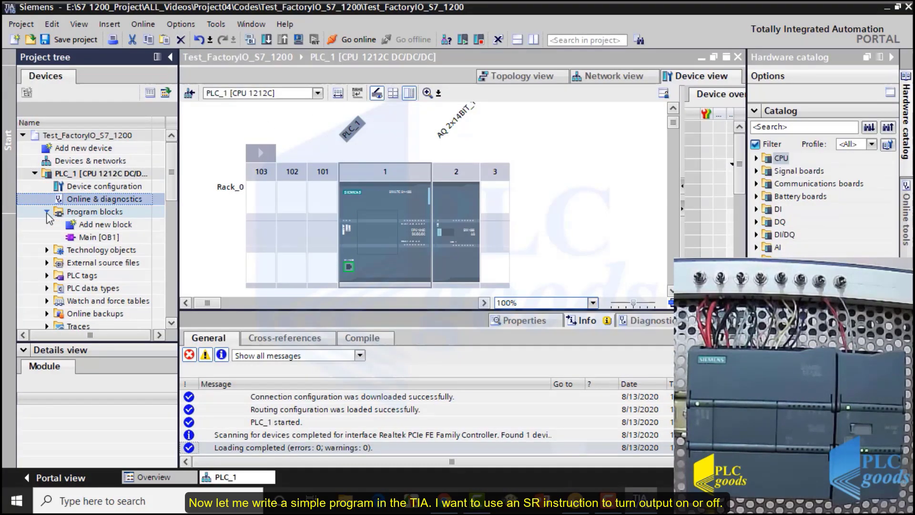
pyautogui.click(88, 237)
pyautogui.doubleClick(86, 237)
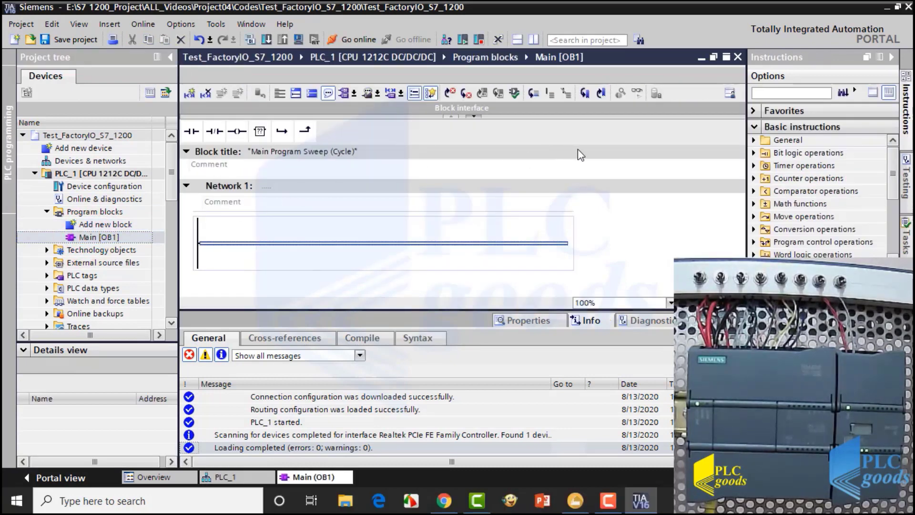
# Insert an SR instruction in Network 1 of Main [OB1] and add a normally open contact to its S input.
pyautogui.click(754, 153)
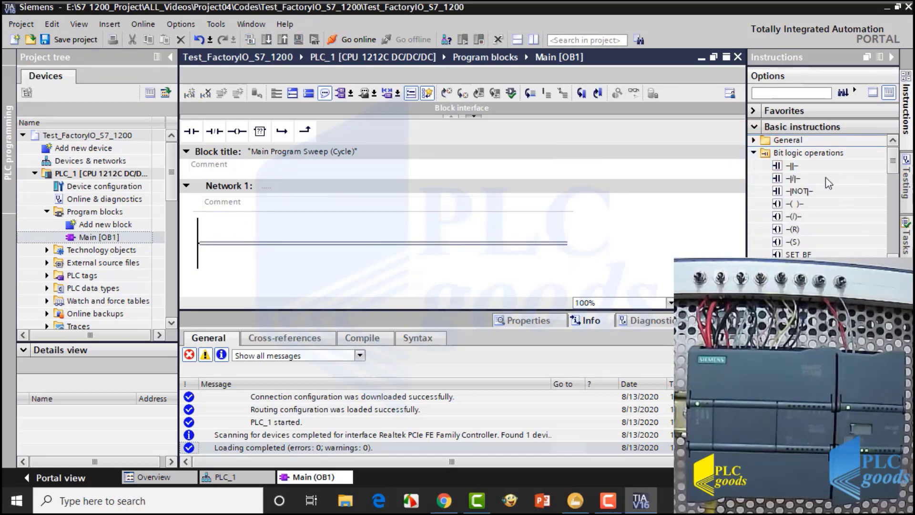
pyautogui.moveTo(893, 166); pyautogui.dragTo(899, 184)
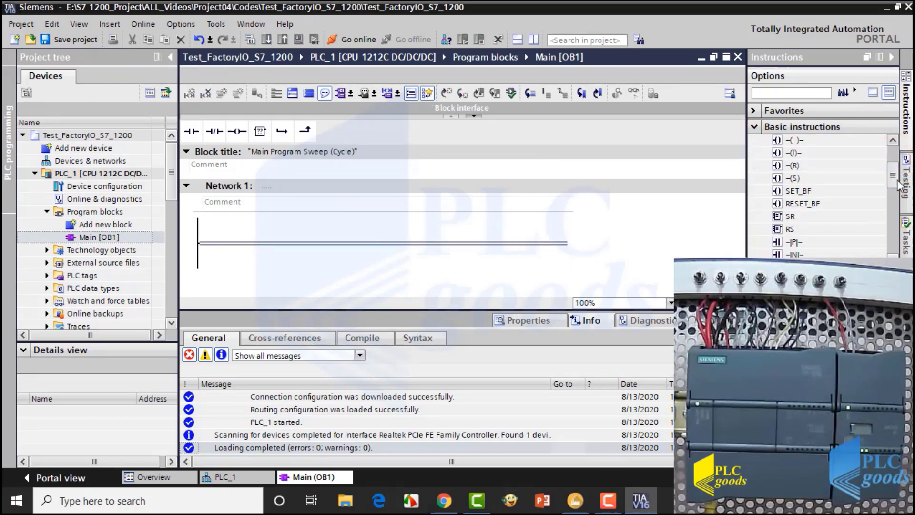
pyautogui.moveTo(790, 216); pyautogui.dragTo(385, 244)
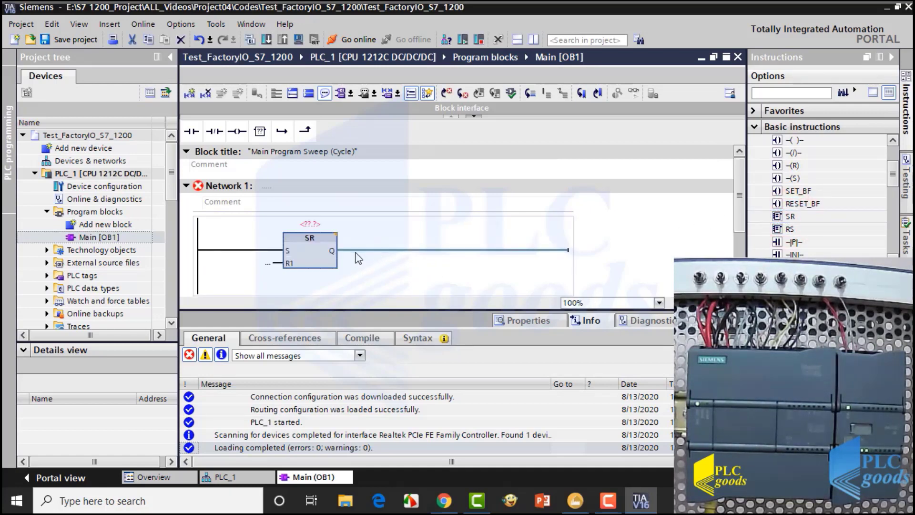
pyautogui.click(258, 250)
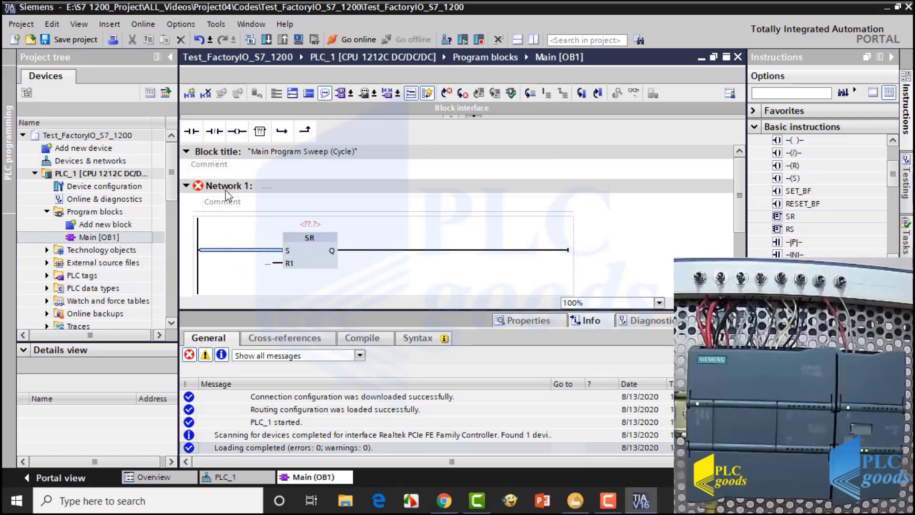
pyautogui.click(191, 131)
pyautogui.moveTo(200, 150); pyautogui.dragTo(236, 252)
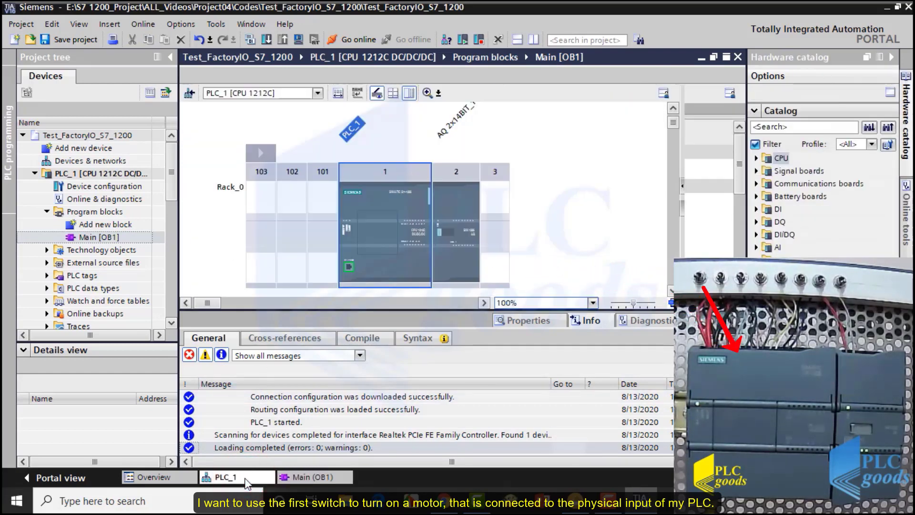
# Enlarge PLC_1's device view to 200% and assign the CPU's physical input %I10.0 to the S contact in Main [OB1].
pyautogui.click(246, 480)
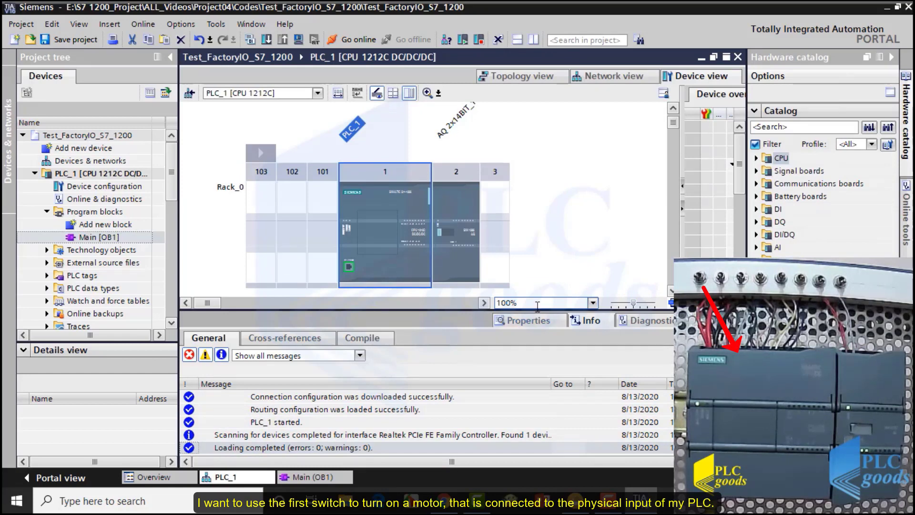
pyautogui.click(595, 304)
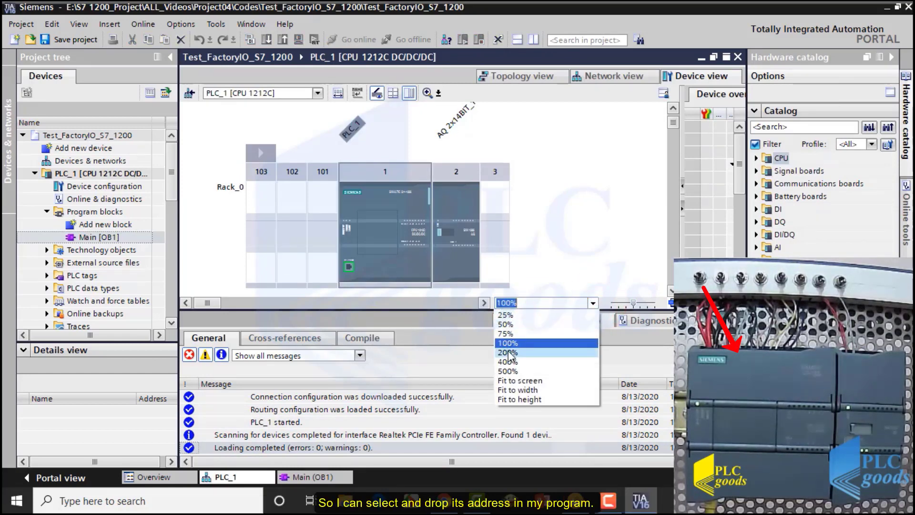
pyautogui.click(508, 338)
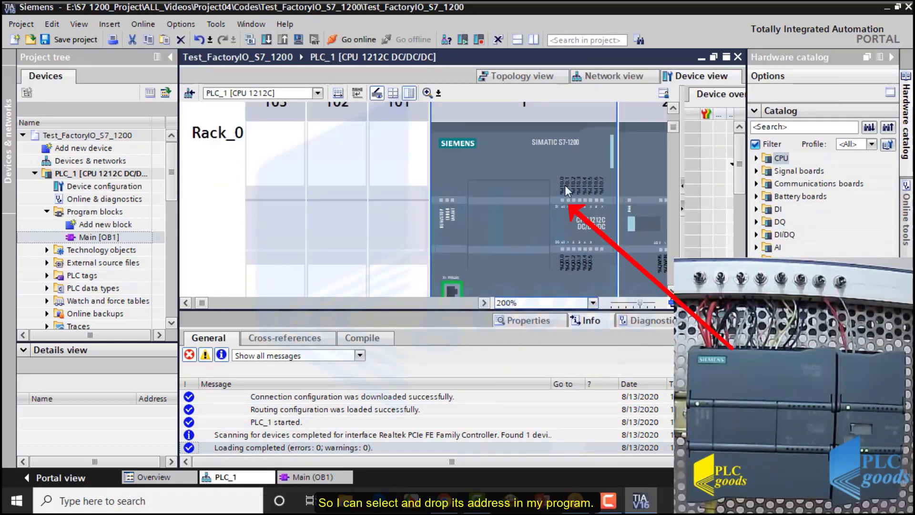
pyautogui.click(560, 188)
pyautogui.moveTo(562, 188); pyautogui.dragTo(331, 415)
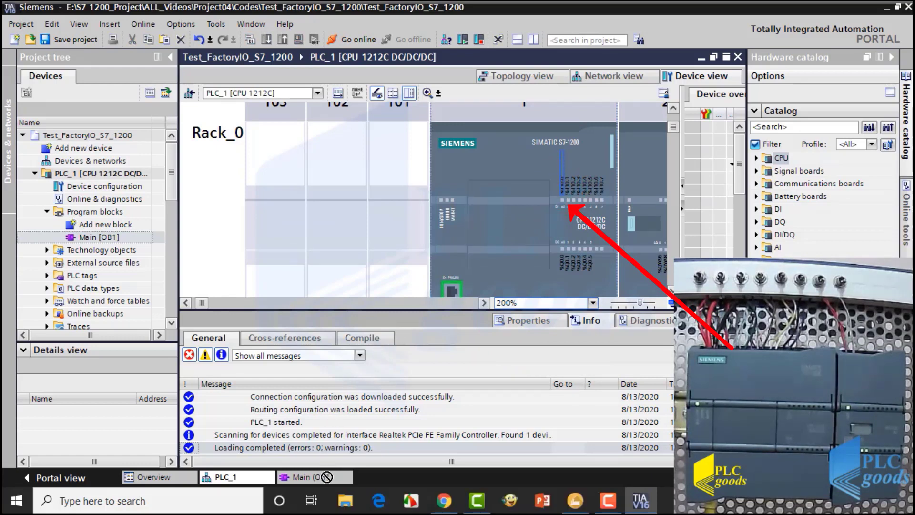
pyautogui.moveTo(282, 364); pyautogui.dragTo(236, 239)
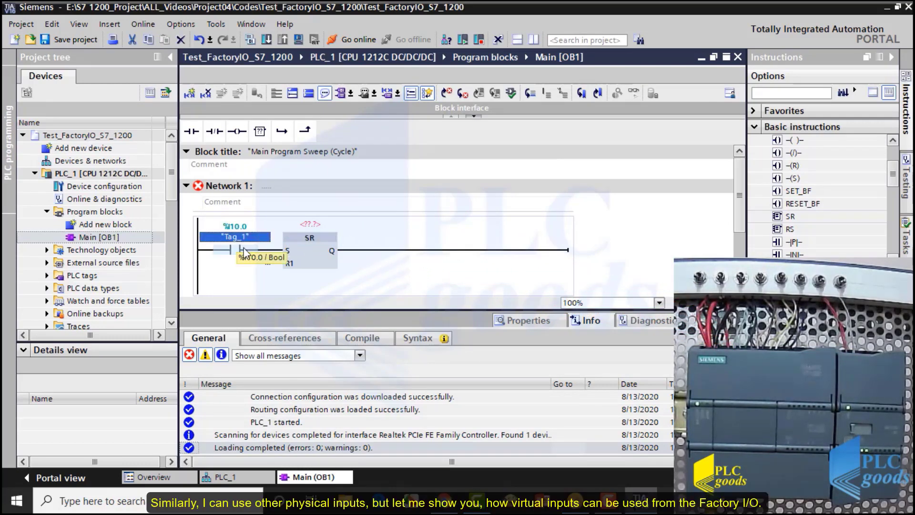
# Add a normally open contact to the SR instruction's R1 input and select its empty operand.
pyautogui.click(277, 264)
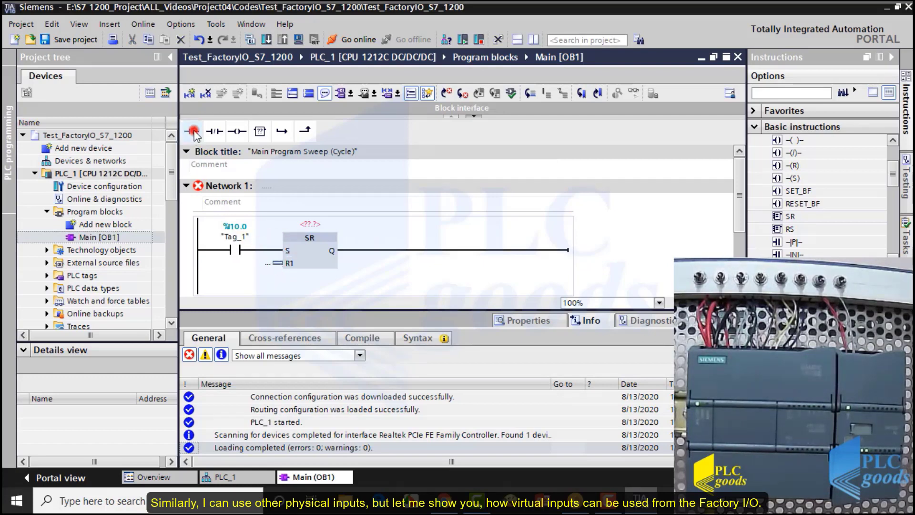
pyautogui.moveTo(191, 131); pyautogui.dragTo(279, 266)
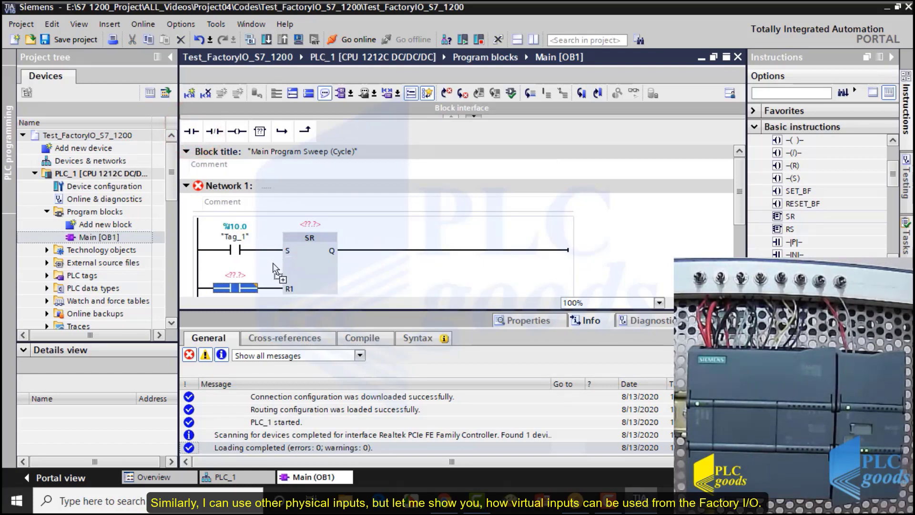
pyautogui.click(232, 276)
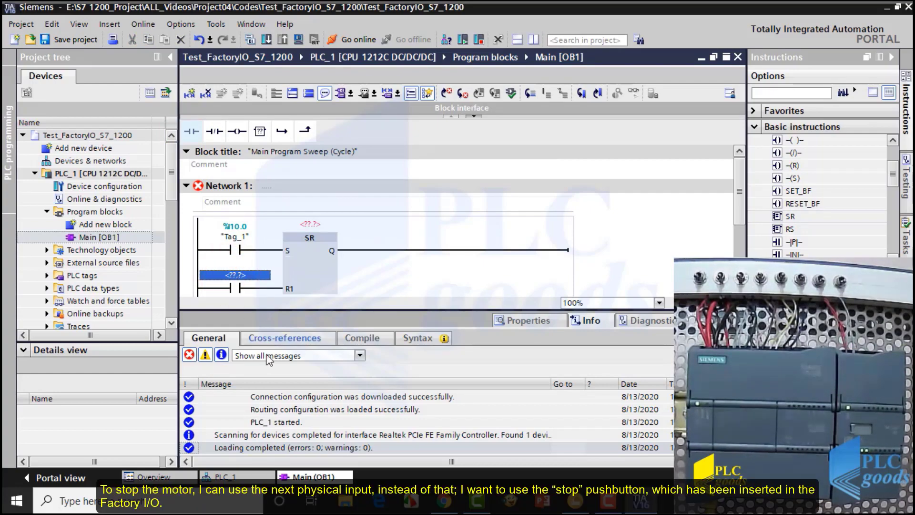
# Check the next physical input in PLC_1's device view, switch to Factory I/O, and map the Stop_PB sensor to I0.1.
pyautogui.click(253, 477)
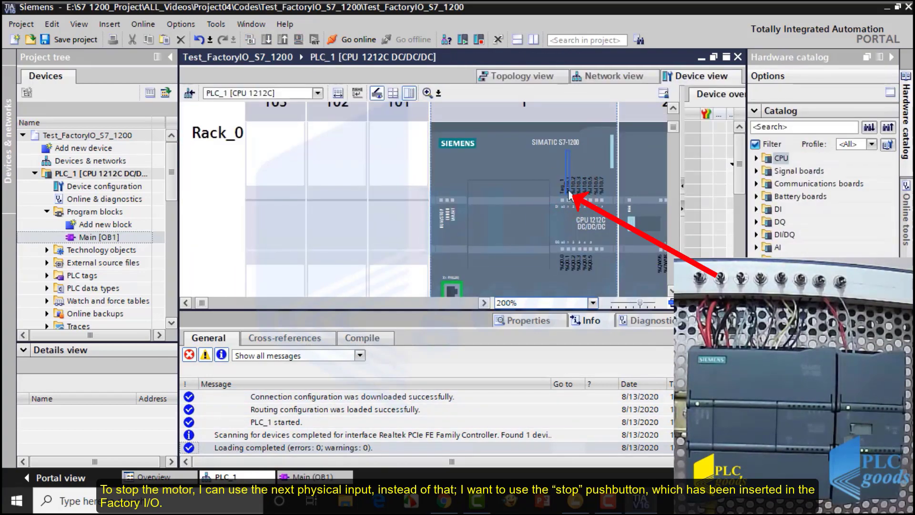
pyautogui.hotkey('alt', 'Tab')
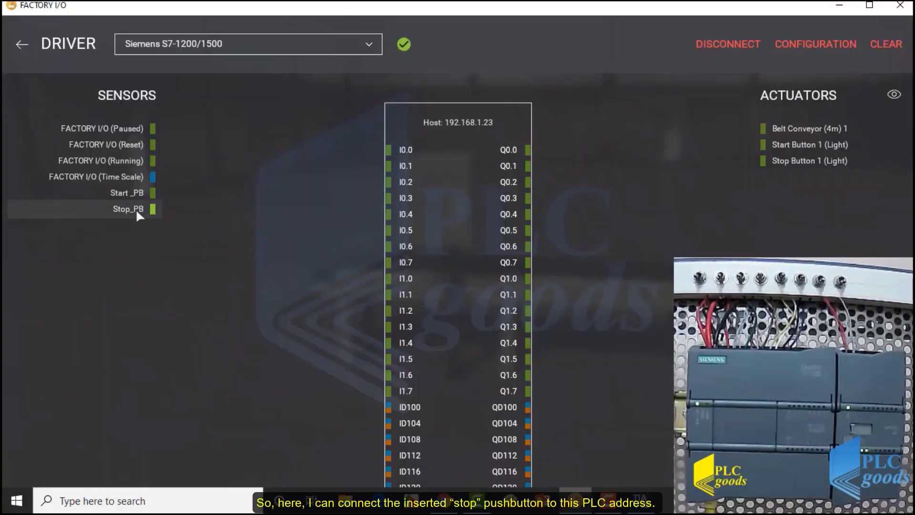
pyautogui.moveTo(131, 213)
pyautogui.mouseDown()
pyautogui.moveTo(365, 164)
pyautogui.moveTo(346, 174)
pyautogui.moveTo(358, 172)
pyautogui.mouseUp()
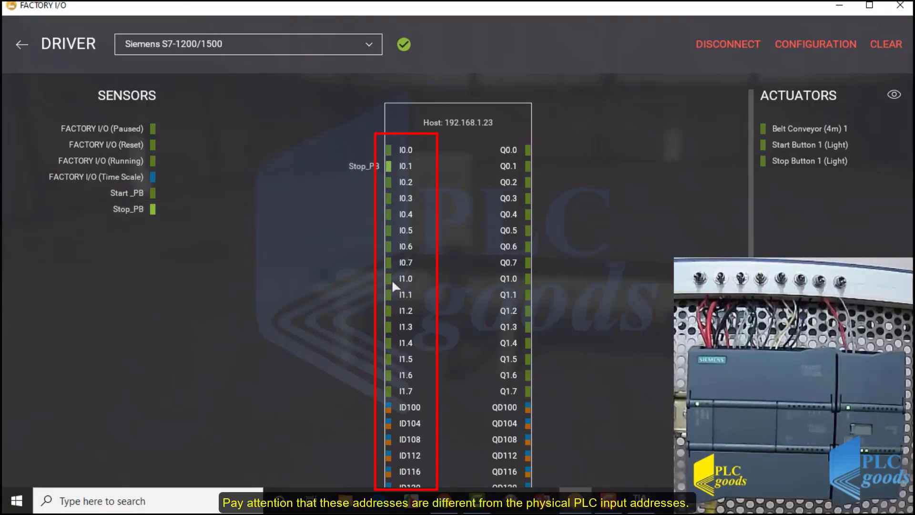
# Switch to TIA Portal and assign the Factory I/O address I0.1 to the R1 contact in Main [OB1].
pyautogui.hotkey('alt', 'Tab')
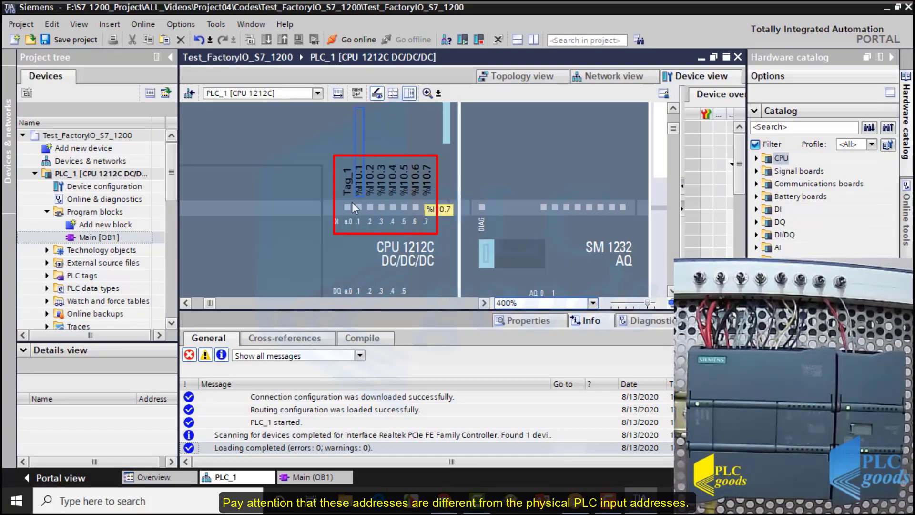
pyautogui.click(324, 477)
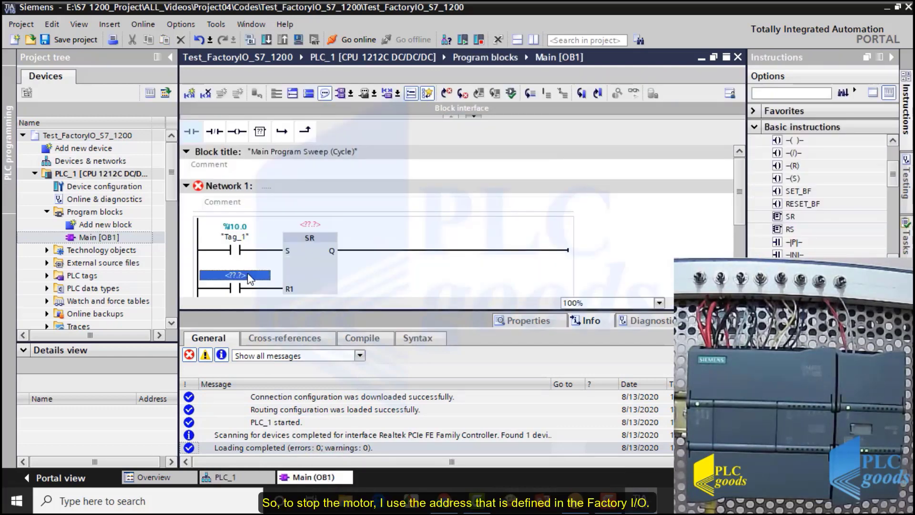
pyautogui.click(248, 277)
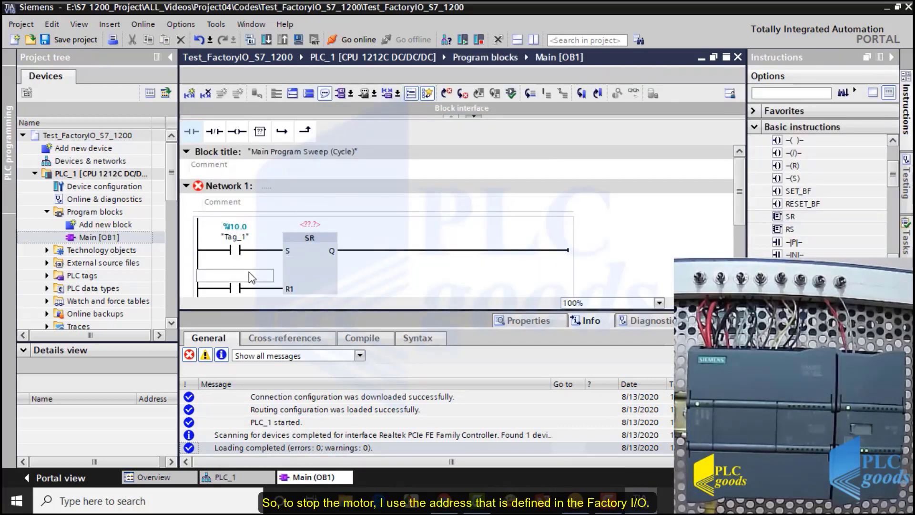
pyautogui.write('i0.1')
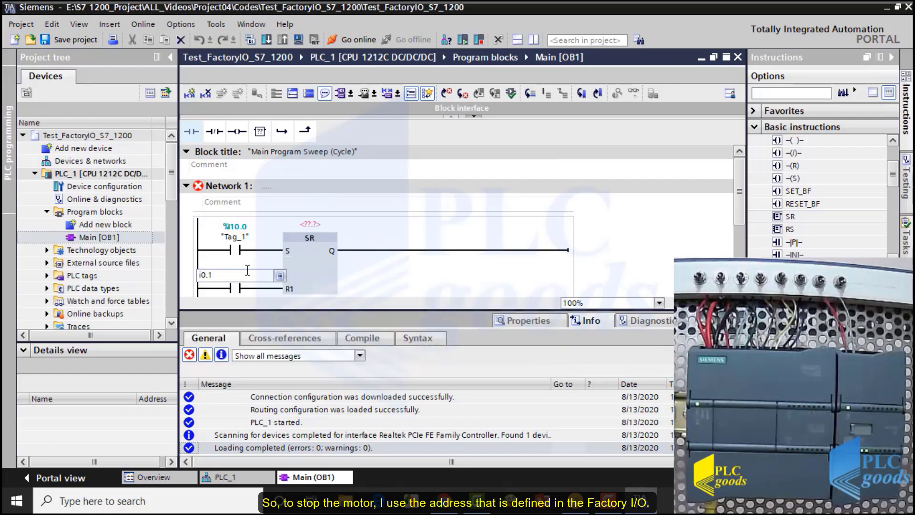
pyautogui.press('Return')
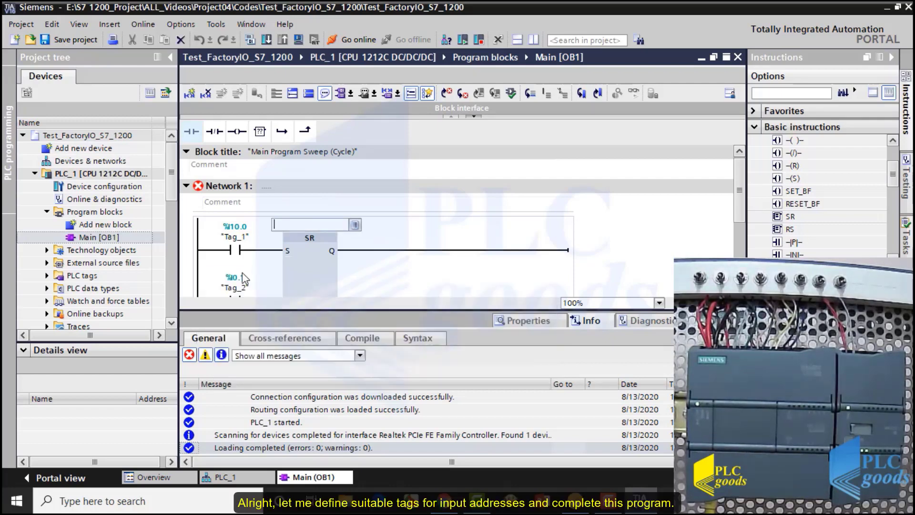
# Rename the %I0.1 tag on the R1 contact as Stop_From_FactoryIO.
pyautogui.scroll(-3, 244, 282)
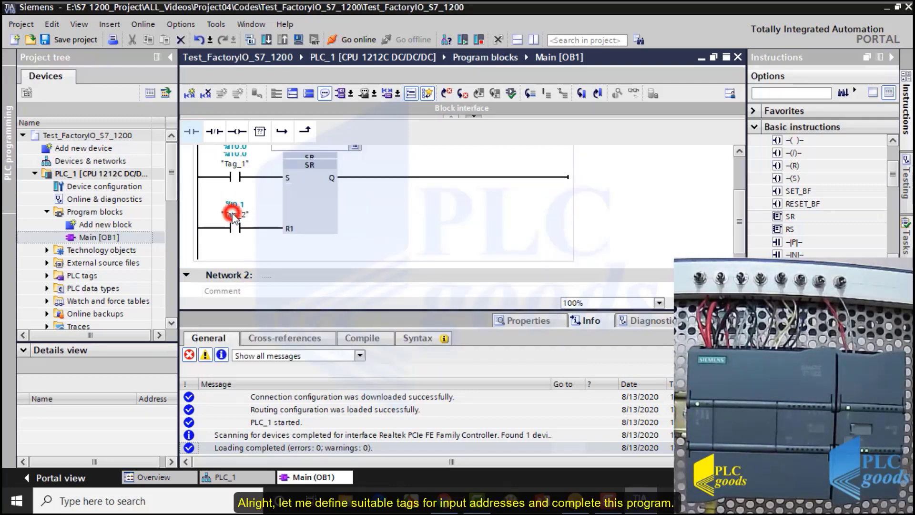
pyautogui.click(234, 216)
pyautogui.rightClick(233, 217)
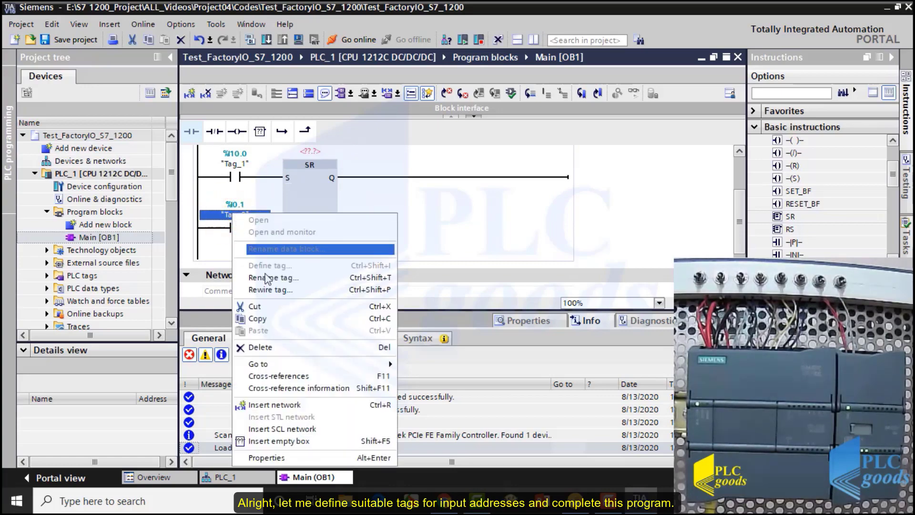
pyautogui.click(270, 283)
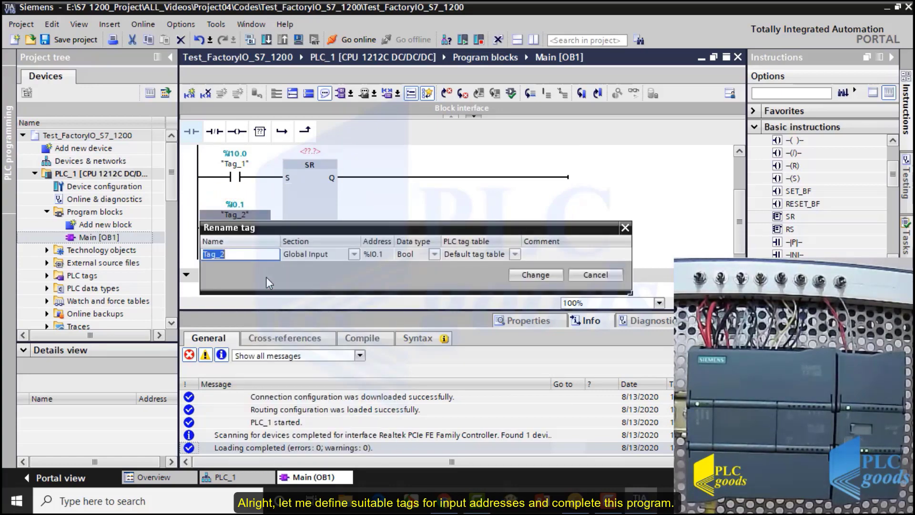
pyautogui.write('Stop_Fro')
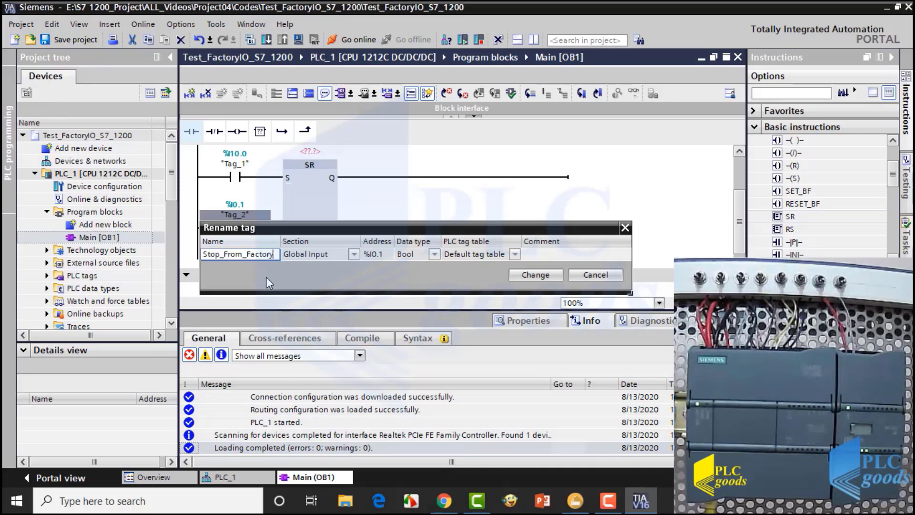
pyautogui.write('m_FactoryIO')
pyautogui.click(536, 271)
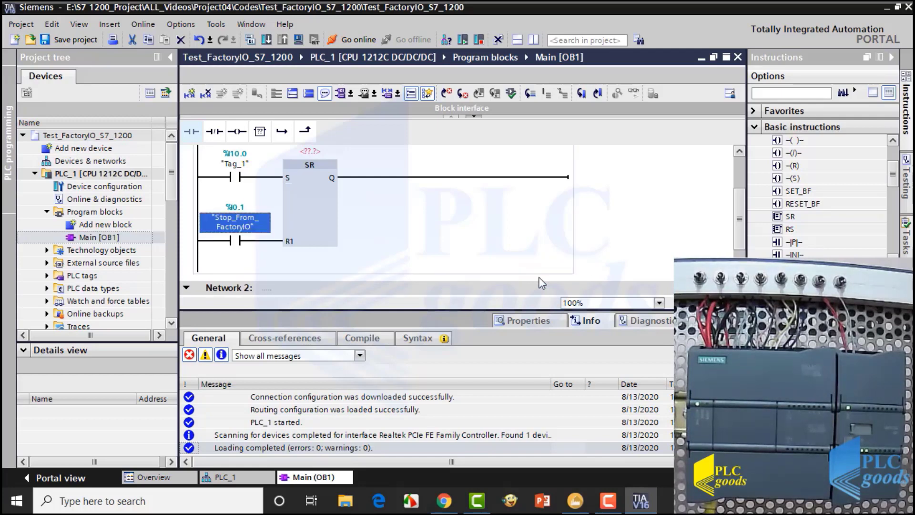
# Rename the %I10.0 tag on the S contact as Start_PLC_Input.
pyautogui.rightClick(243, 164)
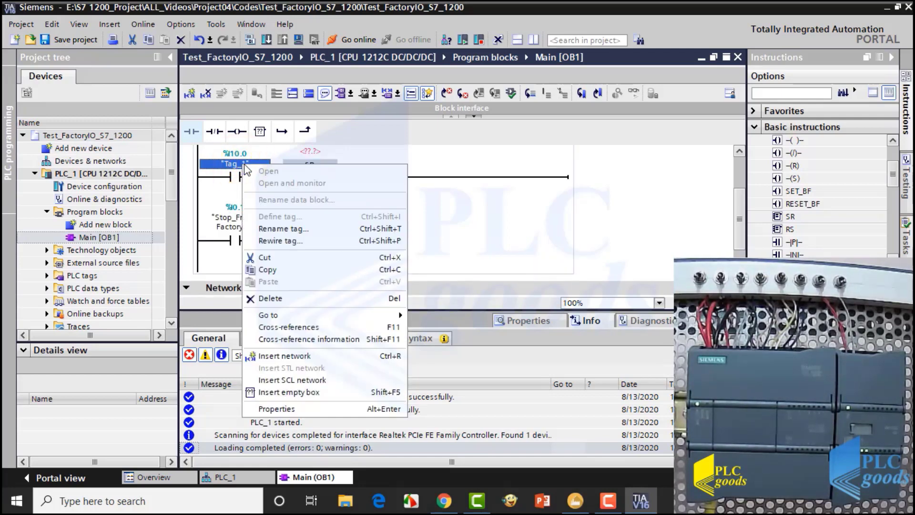
pyautogui.click(270, 228)
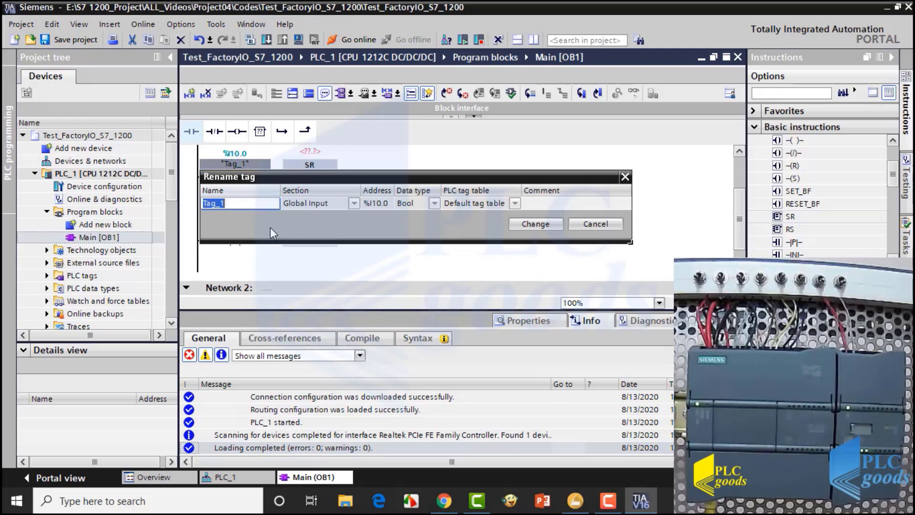
pyautogui.write('Start_PLC_Input')
pyautogui.click(528, 224)
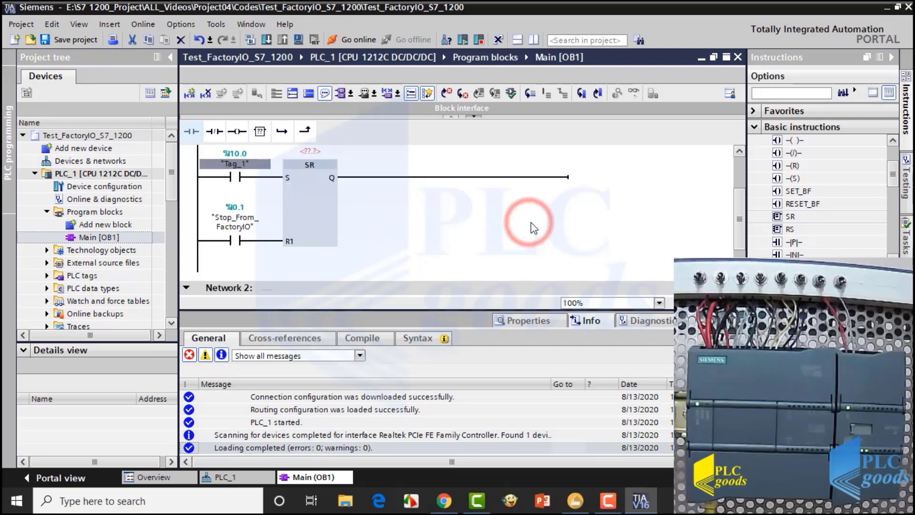
# Assign the memory bit M0.0 as the operand above the SR instruction in Network 1.
pyautogui.click(314, 153)
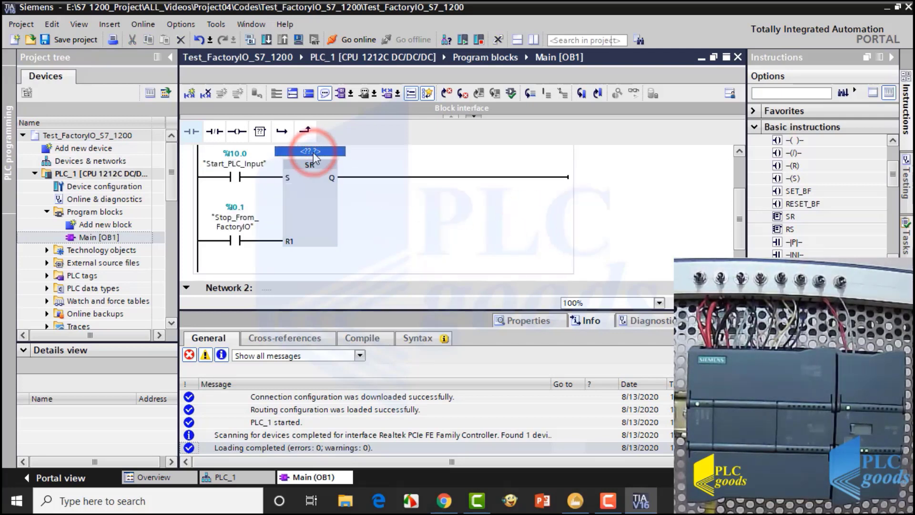
pyautogui.write('m0.')
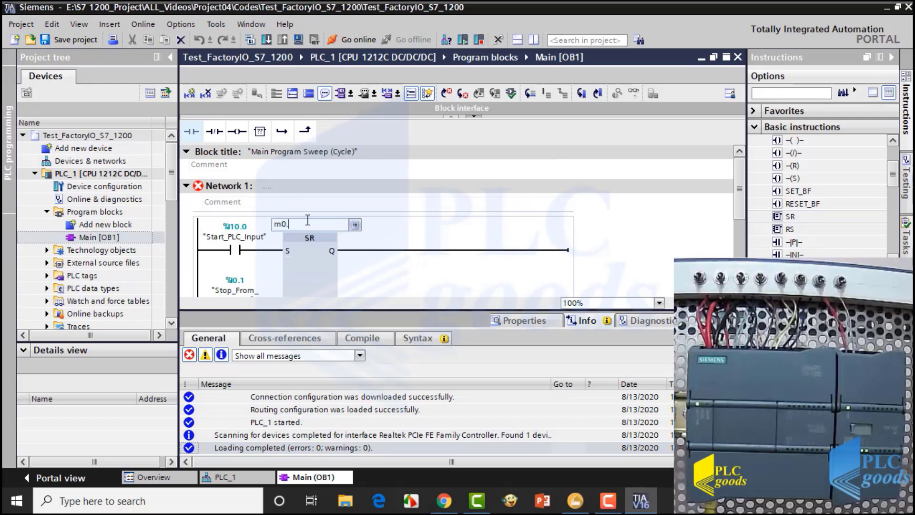
pyautogui.write('0')
pyautogui.press('Return')
# Add an output coil to the SR instruction's Q output and assign it the address Q0.0.
pyautogui.click(385, 265)
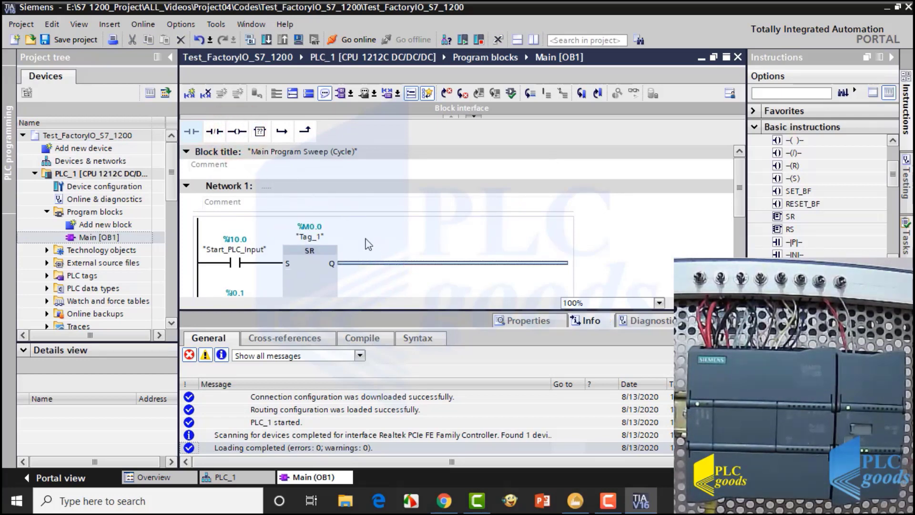
pyautogui.moveTo(237, 131); pyautogui.dragTo(453, 267)
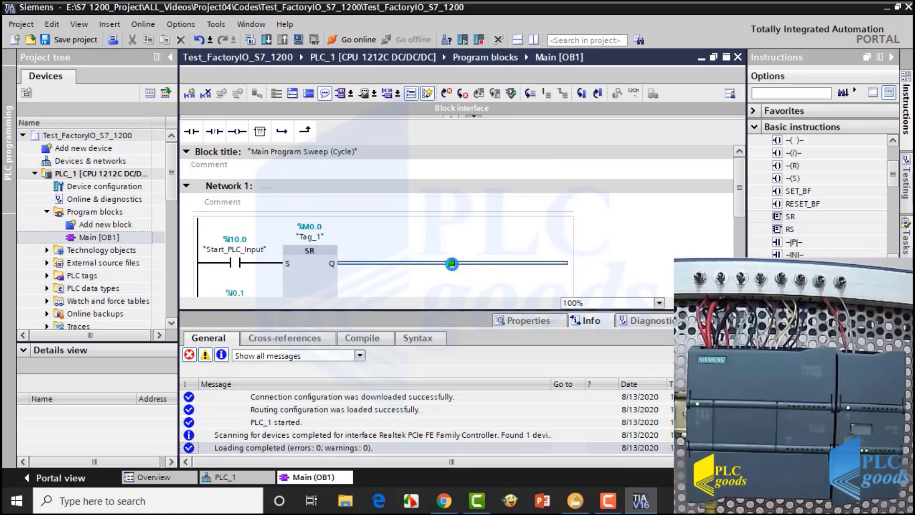
pyautogui.click(538, 249)
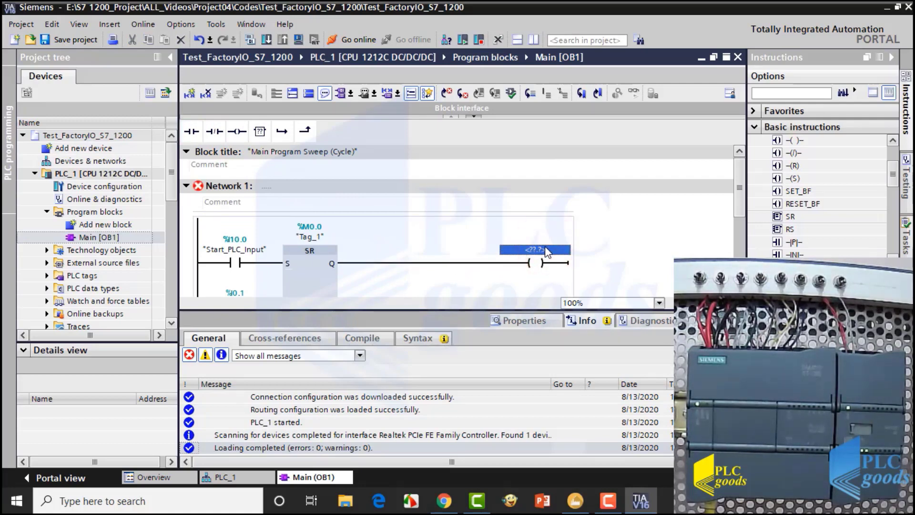
pyautogui.write('q0.0')
pyautogui.press('Return')
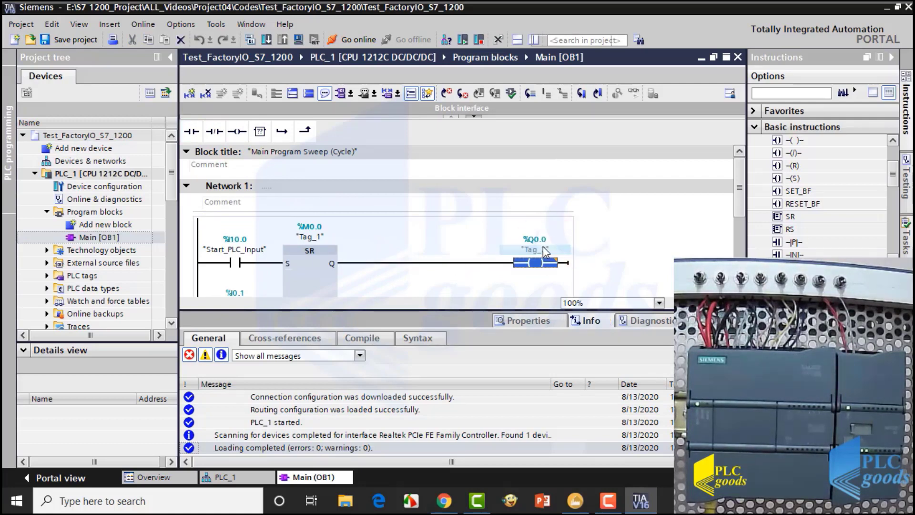
# Rename the output coil's %Q0.0 tag as Motor.
pyautogui.rightClick(540, 251)
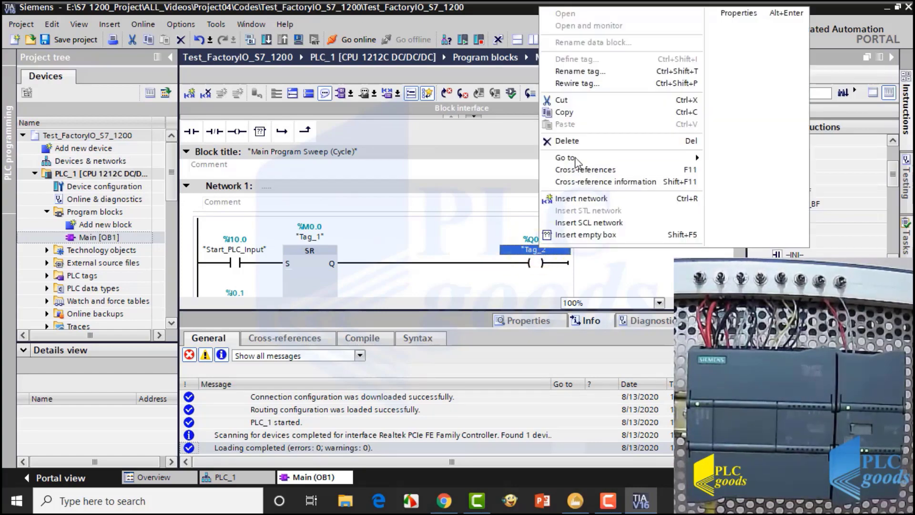
pyautogui.click(582, 73)
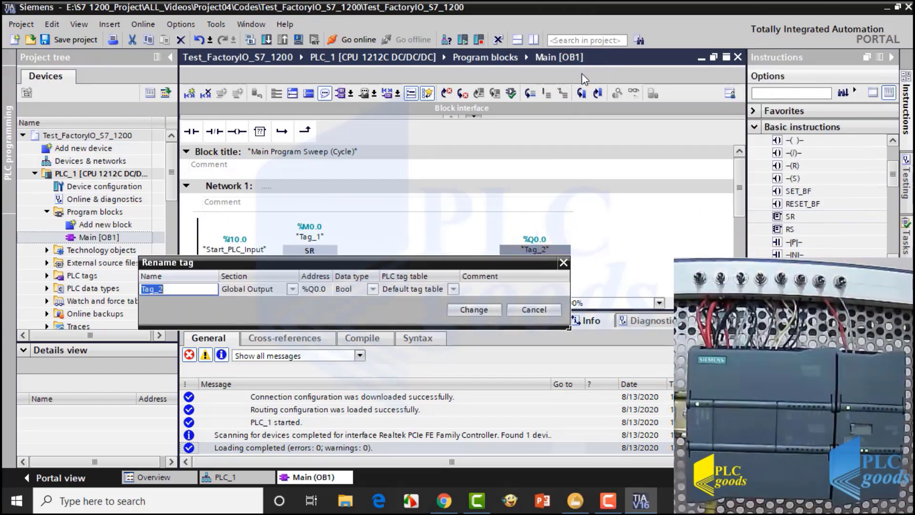
pyautogui.write('Motor')
pyautogui.click(474, 309)
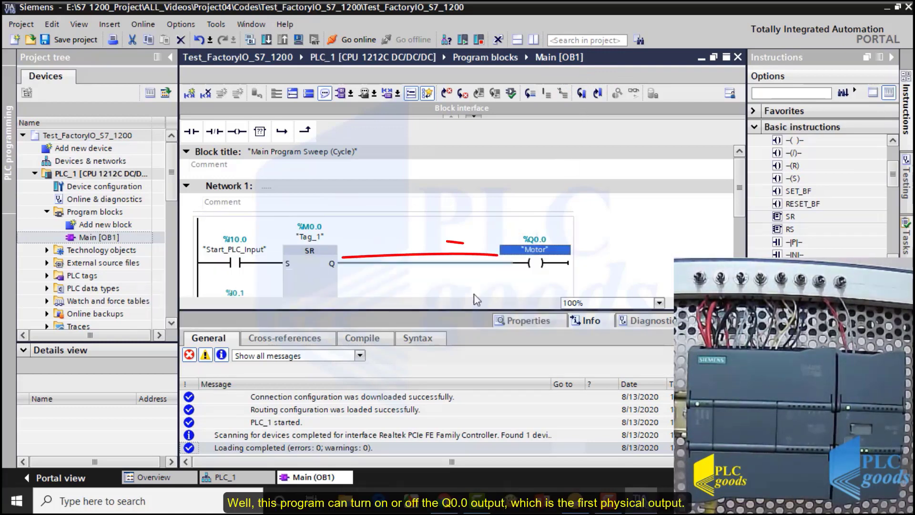
# Check the first physical output in PLC_1's device view, switch to Factory I/O, and map the Belt Conveyor (4m) 1 actuator to Q0.0.
pyautogui.click(266, 475)
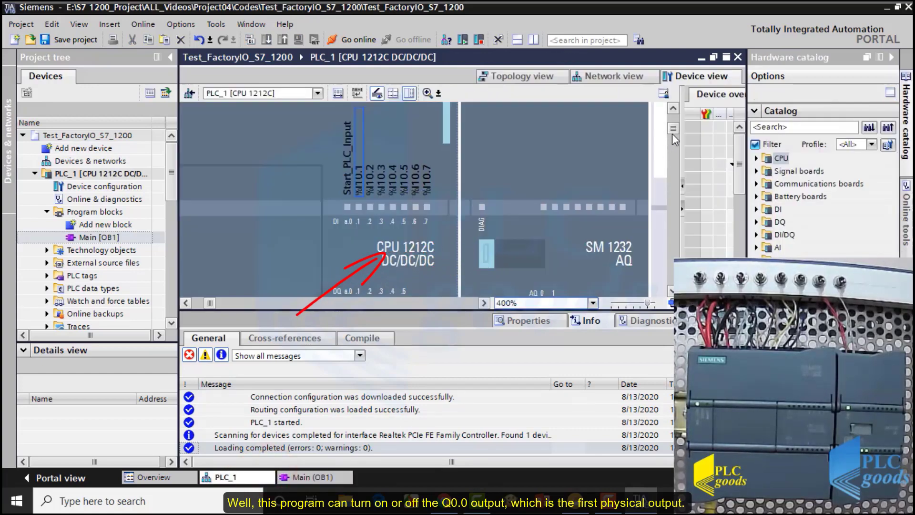
pyautogui.scroll(-3, 672, 133)
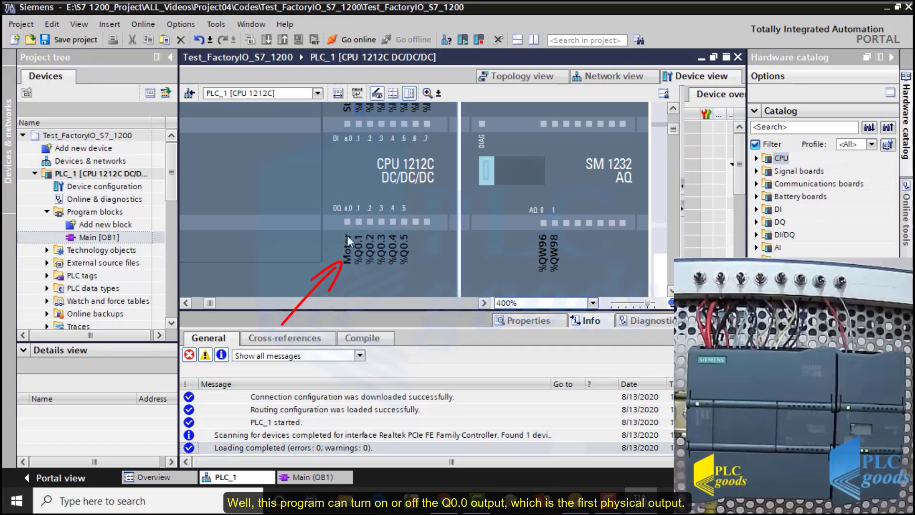
pyautogui.hotkey('alt', 'Tab')
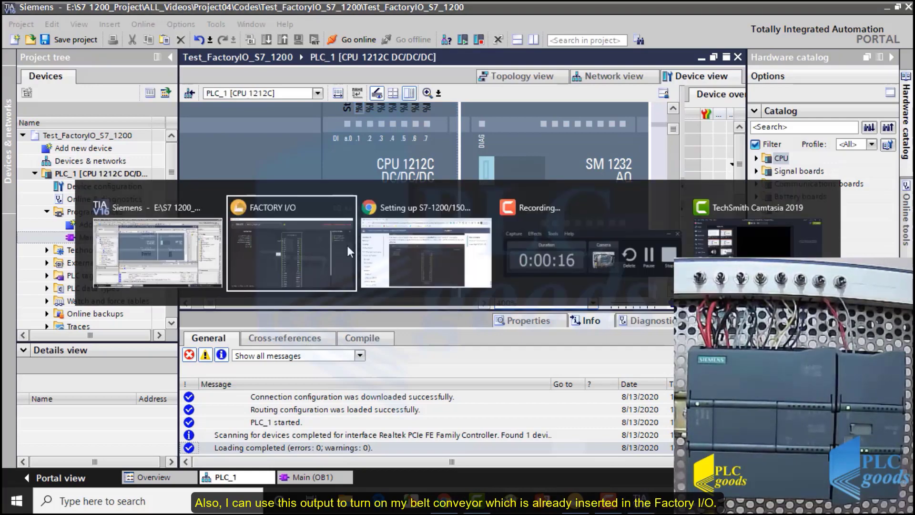
pyautogui.click(347, 245)
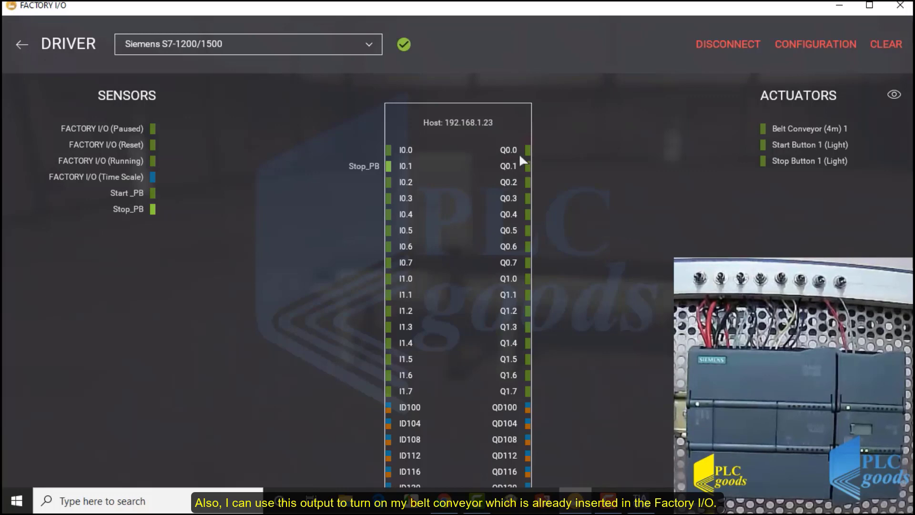
pyautogui.moveTo(791, 130); pyautogui.dragTo(560, 152)
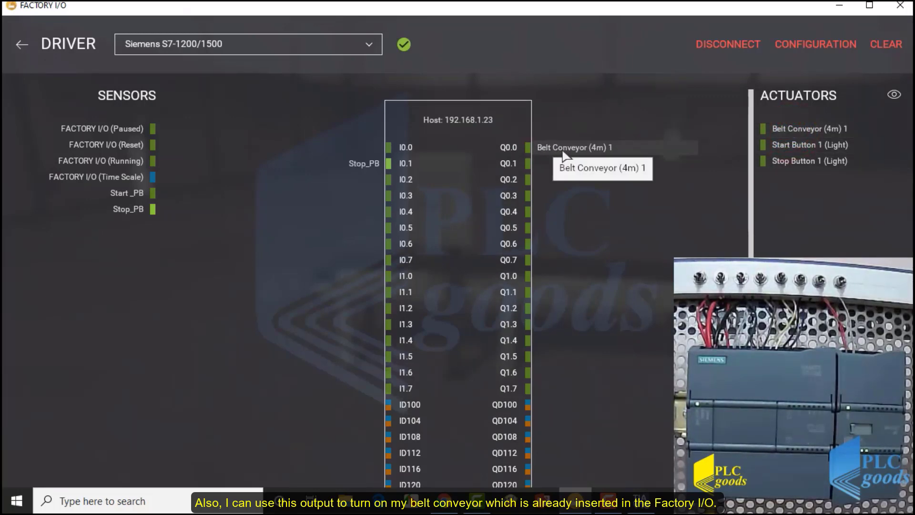
# Switch back to TIA Portal, reopen Main [OB1], and save the project.
pyautogui.hotkey('alt', 'Tab')
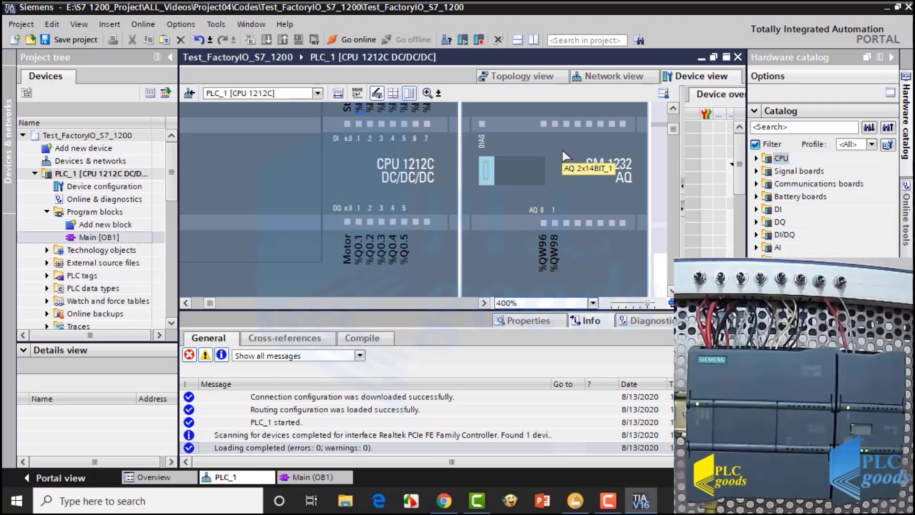
pyautogui.click(340, 476)
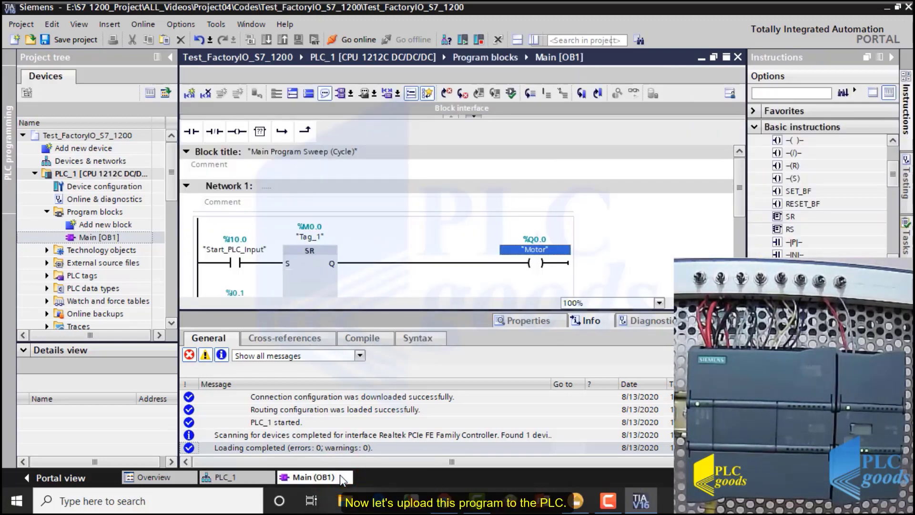
pyautogui.click(77, 39)
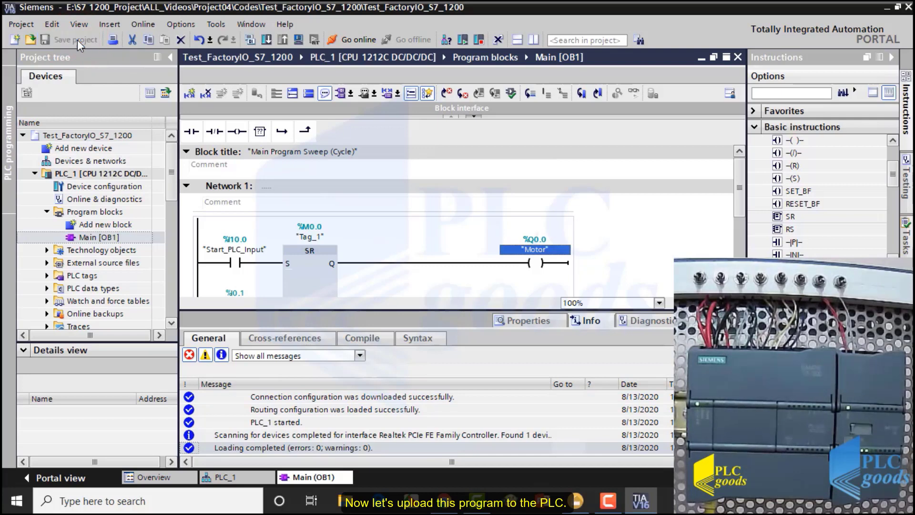
# Download the program to PLC_1, continuing without synchronization and setting the Stop modules action to Stop all.
pyautogui.click(77, 175)
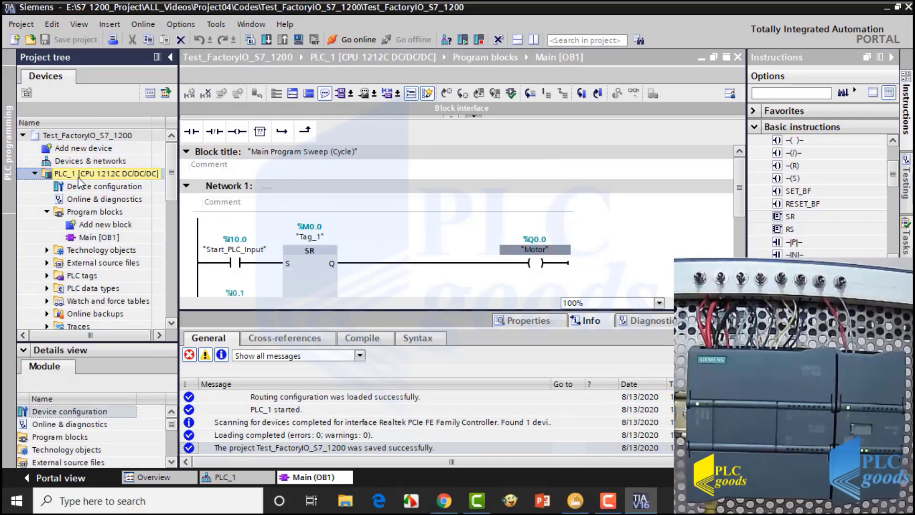
pyautogui.click(268, 39)
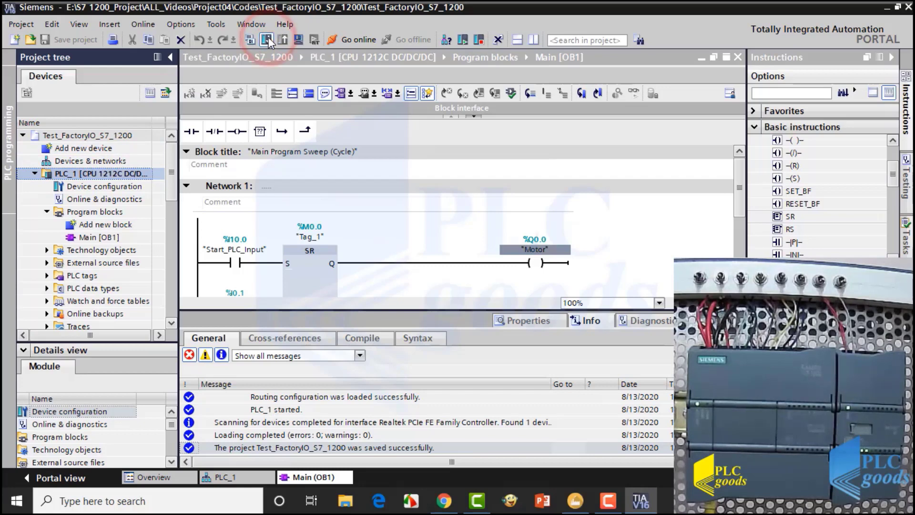
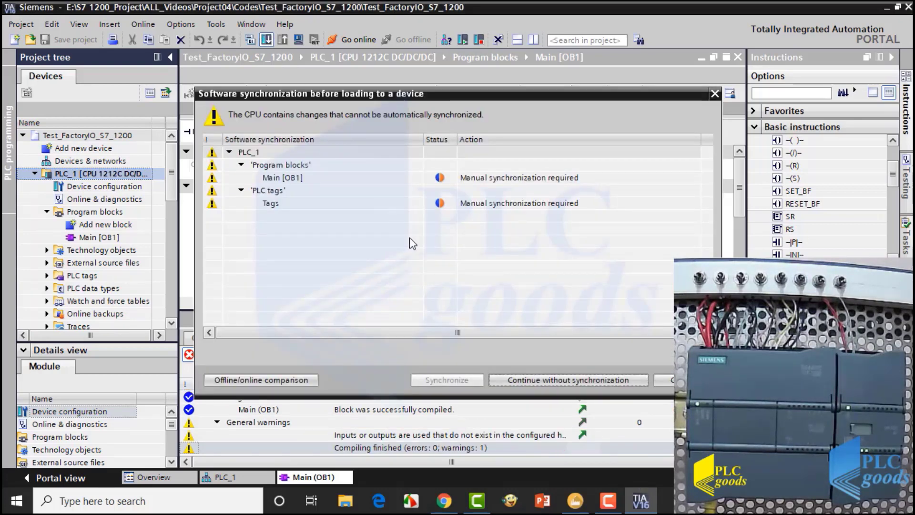
pyautogui.click(521, 382)
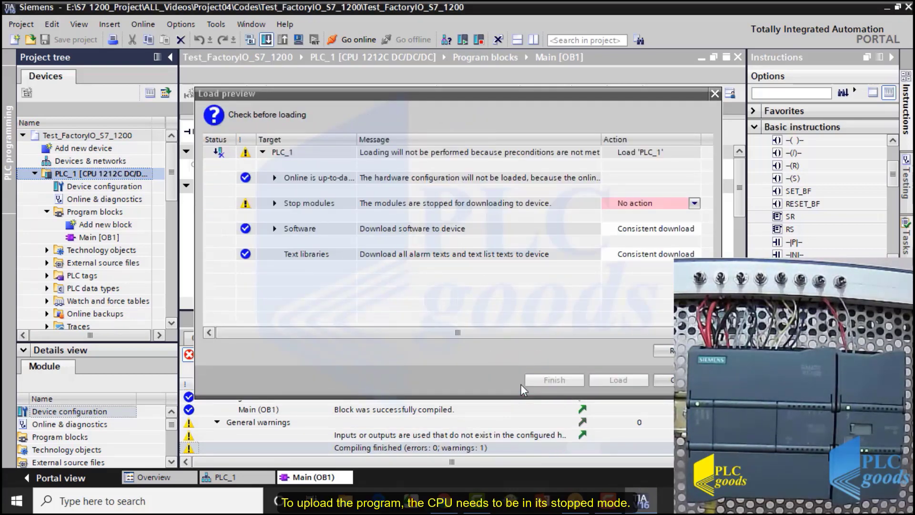
pyautogui.click(668, 206)
pyautogui.click(668, 207)
pyautogui.click(650, 220)
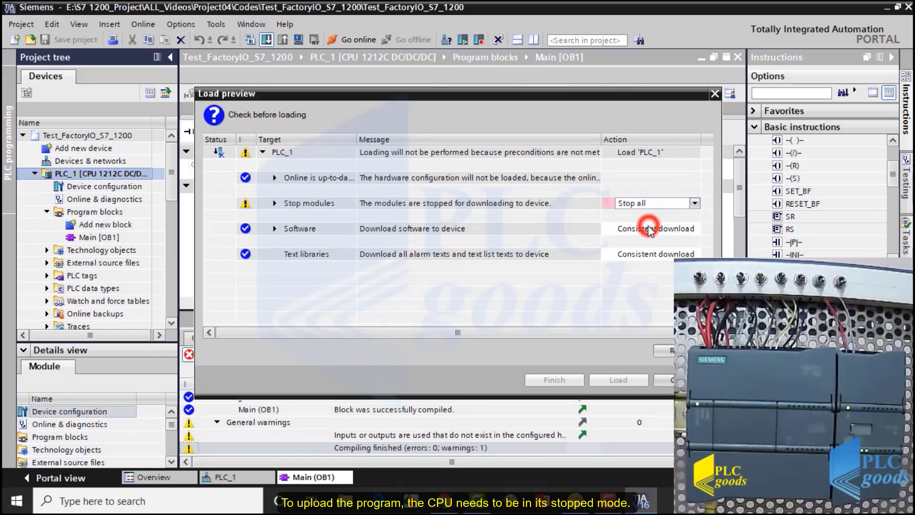
pyautogui.click(616, 382)
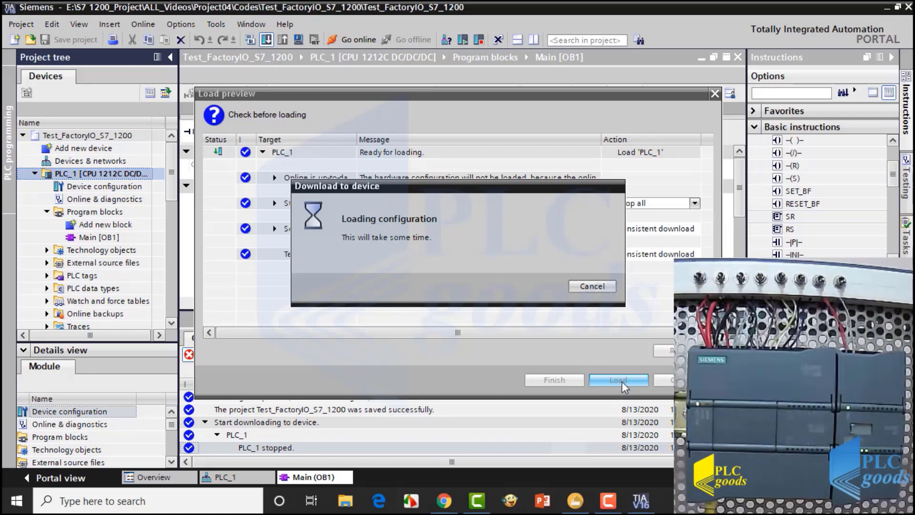
pyautogui.click(619, 380)
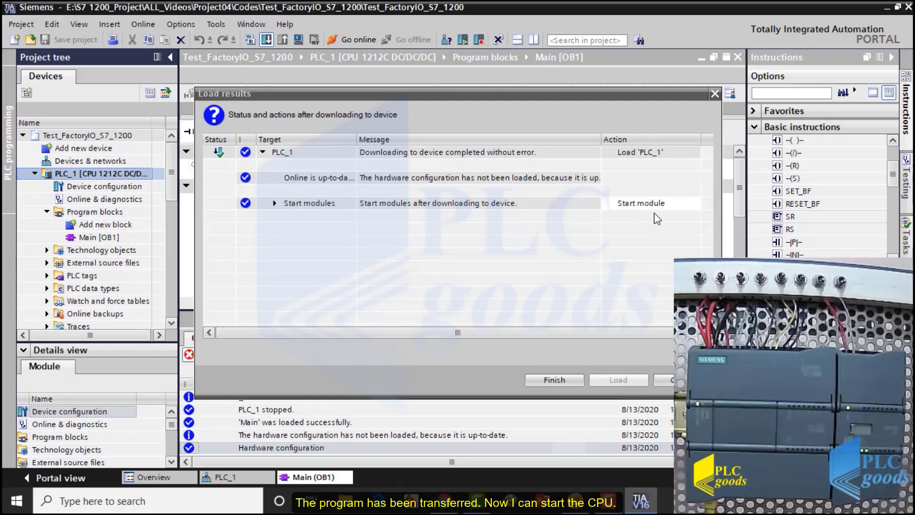
# Set the Start modules action to No action in the load results and finish the download.
pyautogui.click(649, 209)
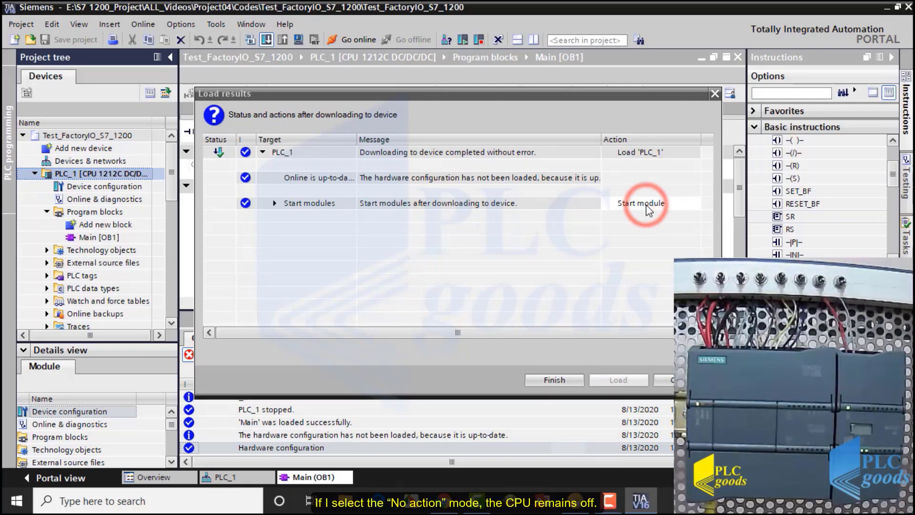
pyautogui.click(646, 206)
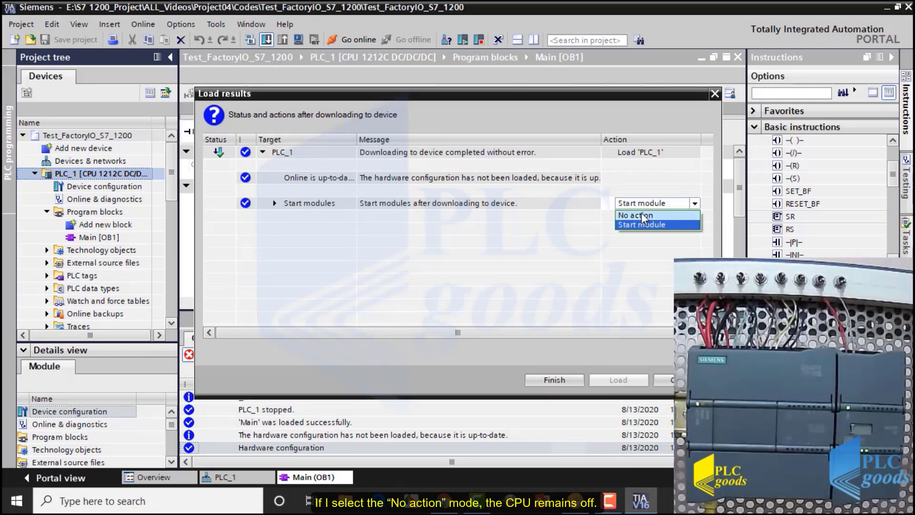
pyautogui.click(646, 215)
pyautogui.click(553, 380)
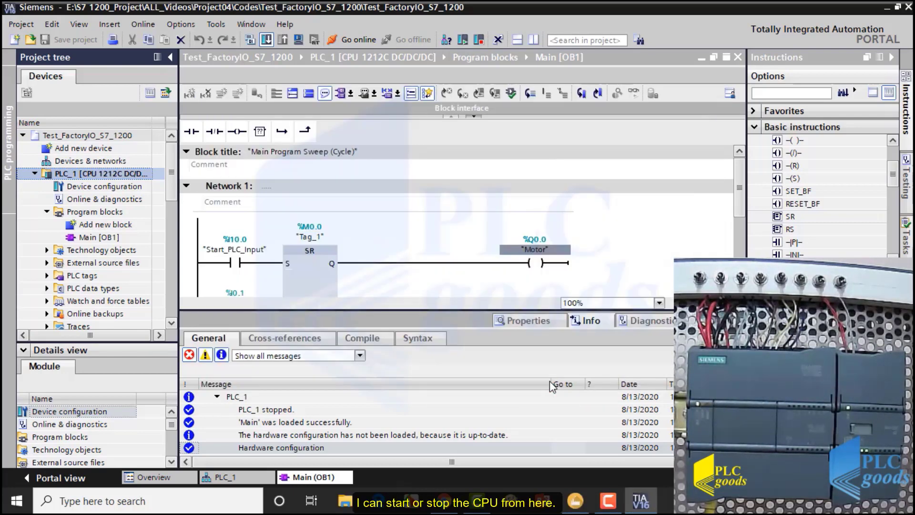
# Switch the CPU to RUN mode and turn on program monitoring for Main [OB1].
pyautogui.click(463, 41)
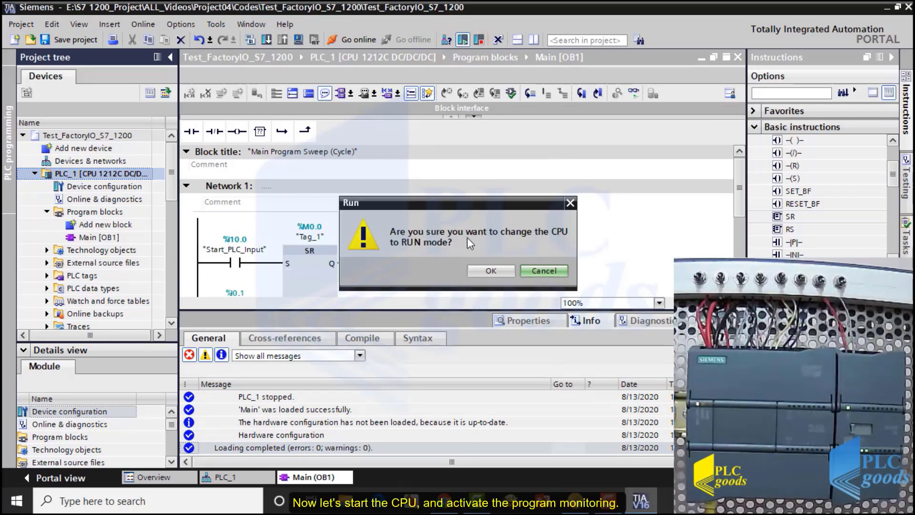
pyautogui.click(491, 270)
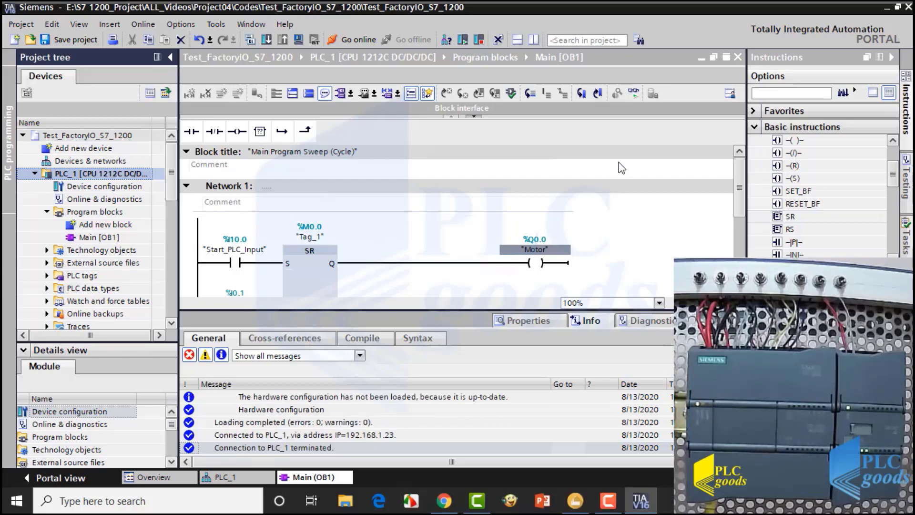
pyautogui.click(634, 93)
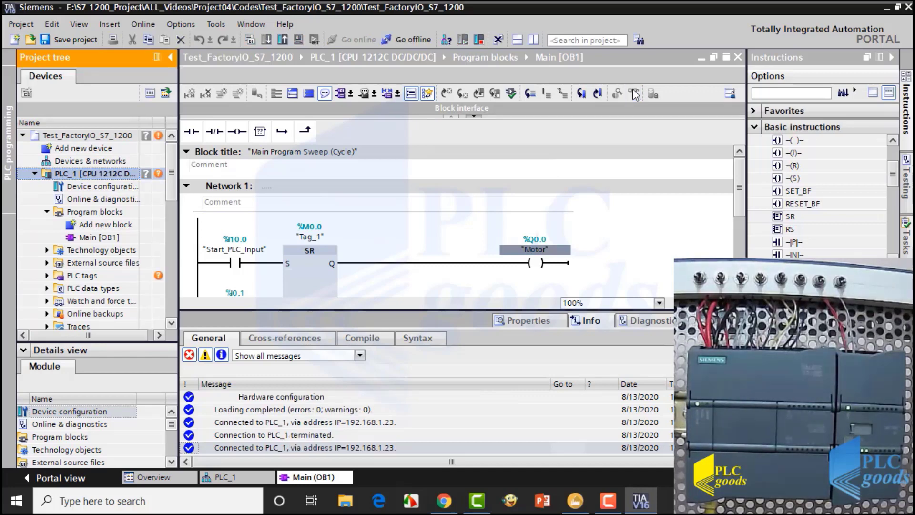
pyautogui.click(636, 95)
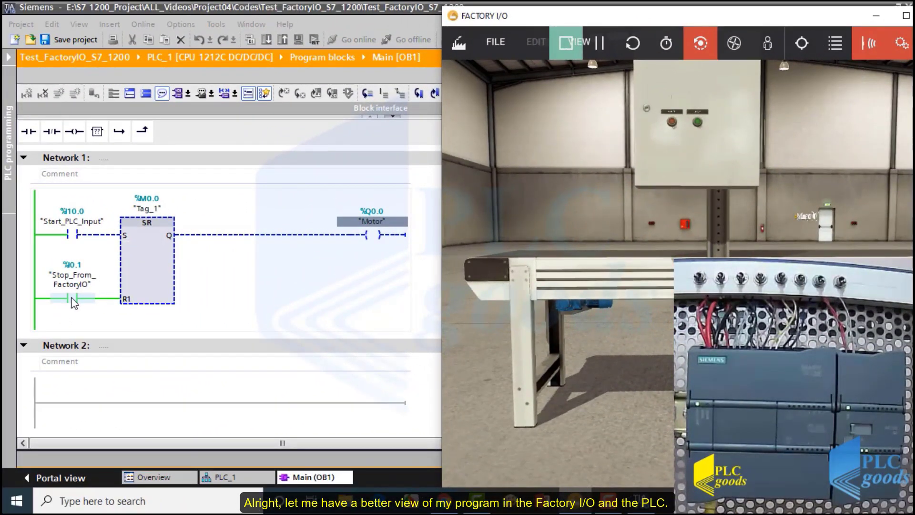
# Turn off monitoring, go offline, and change the Stop_From_FactoryIO contact in Network 1 to normally closed.
pyautogui.click(74, 299)
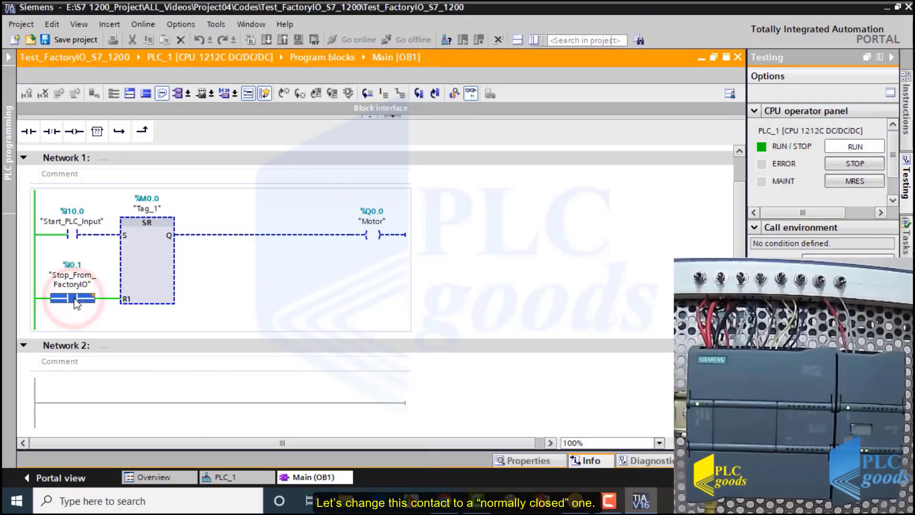
pyautogui.click(471, 93)
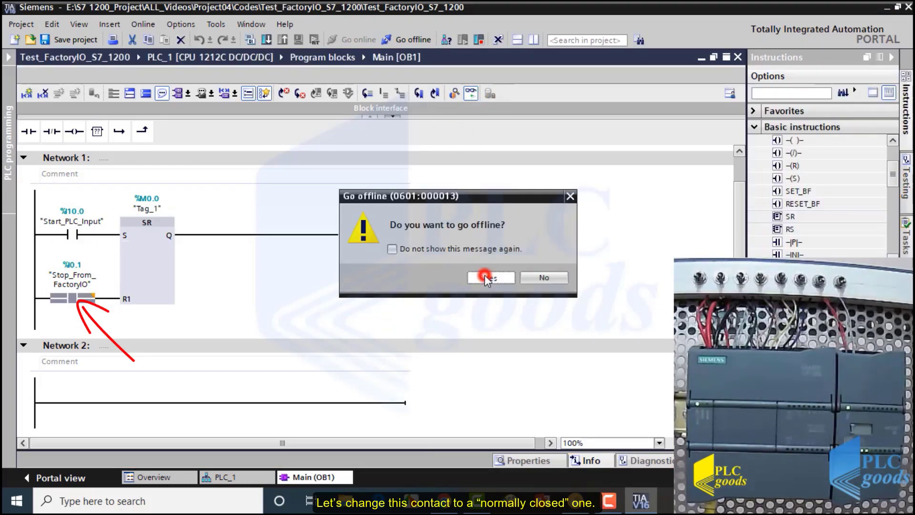
pyautogui.click(487, 280)
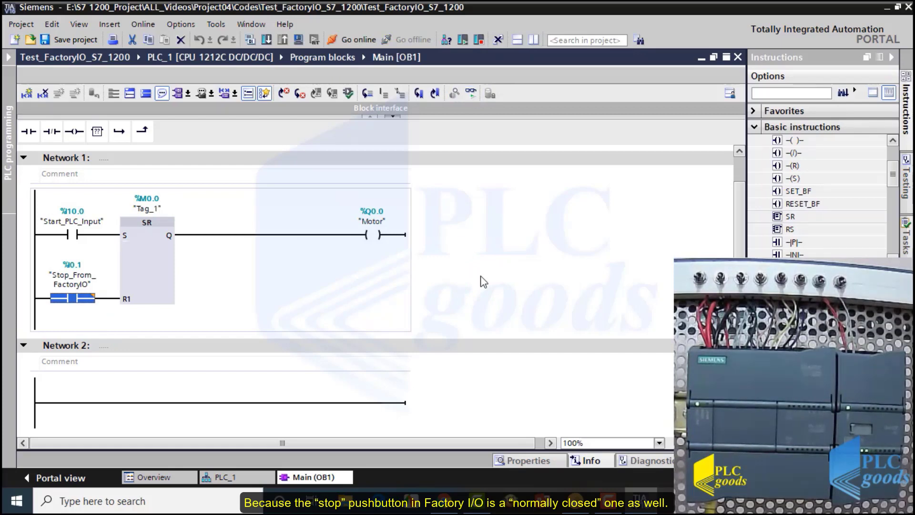
pyautogui.click(90, 298)
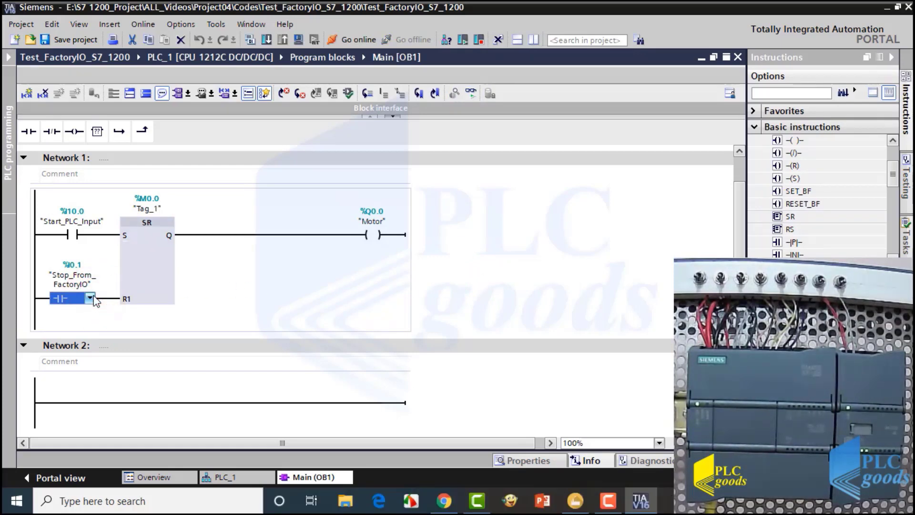
pyautogui.click(90, 298)
pyautogui.click(66, 321)
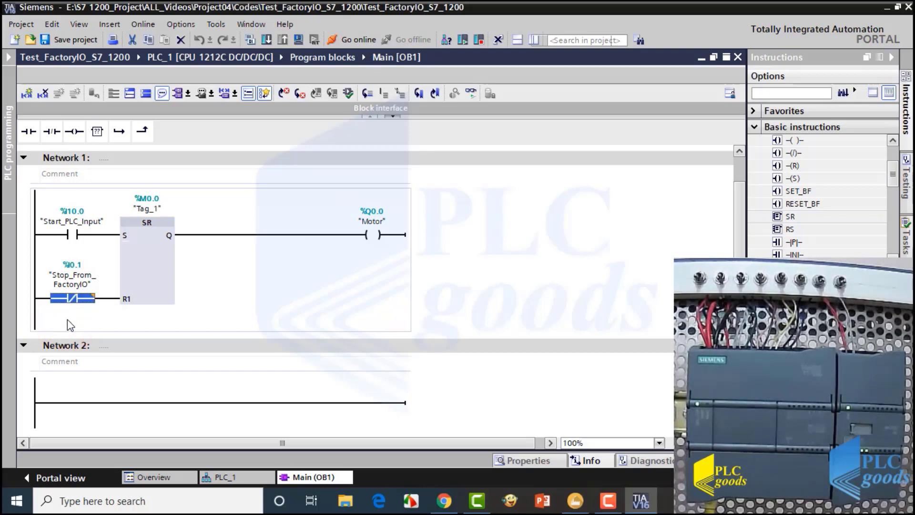
# Save the project and download the modified program to the PLC.
pyautogui.click(56, 41)
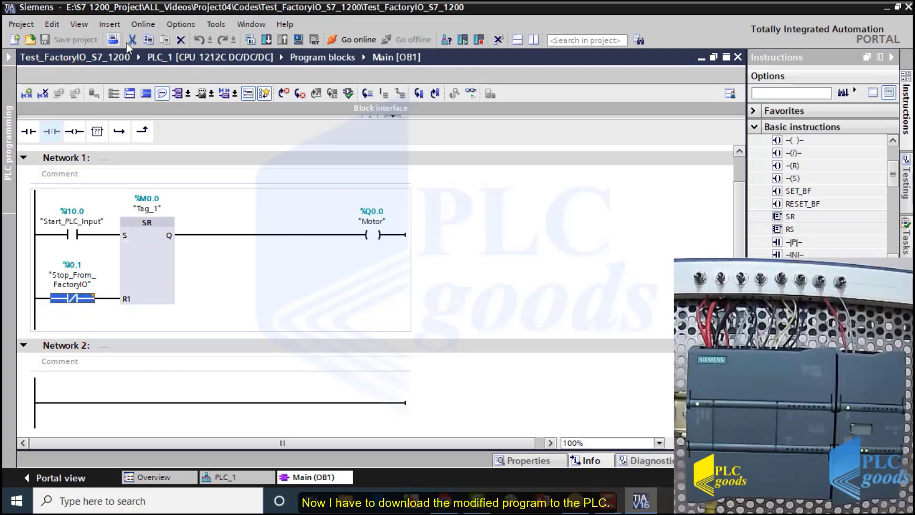
pyautogui.click(265, 42)
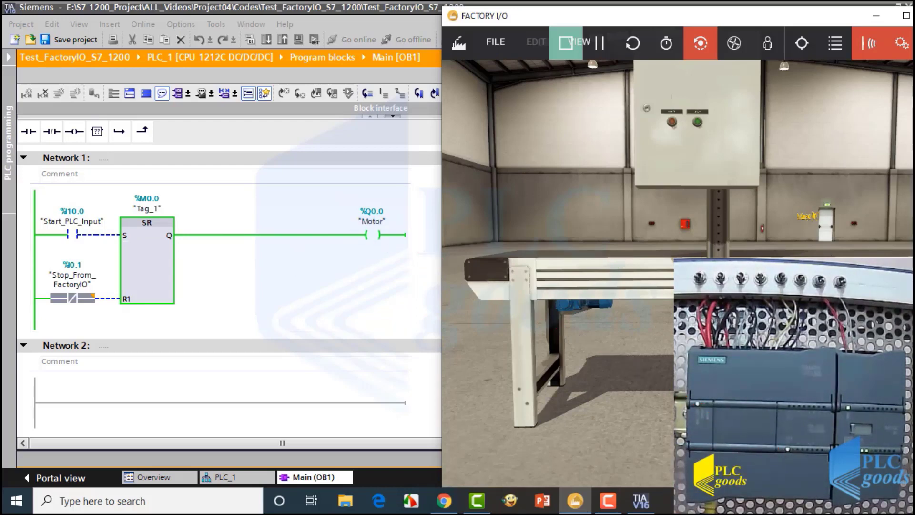
# Operate the red stop pushbutton on the Factory I/O control panel to stop the belt conveyor.
pyautogui.moveTo(809, 237); pyautogui.dragTo(805, 218)
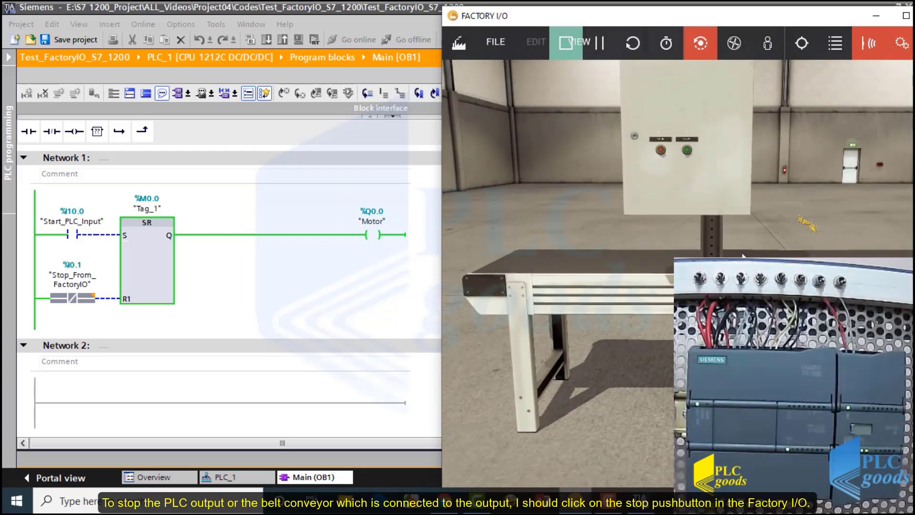
pyautogui.click(660, 151)
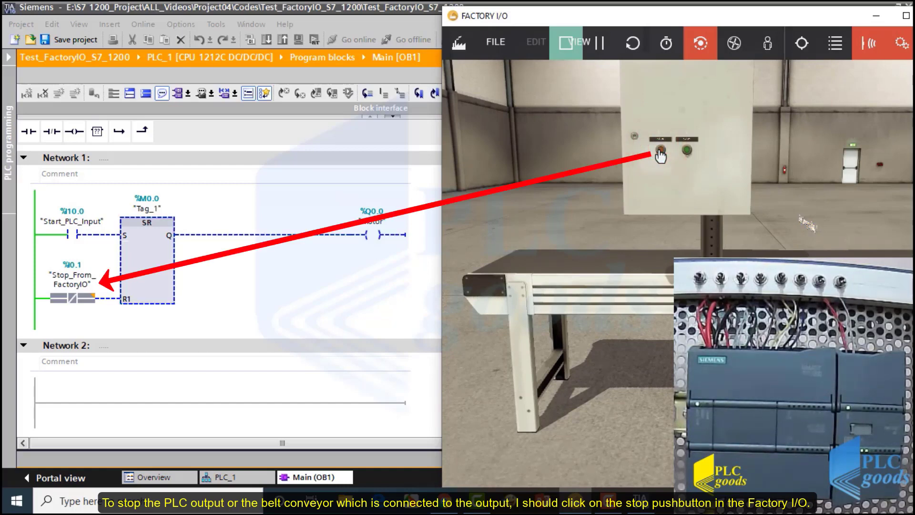